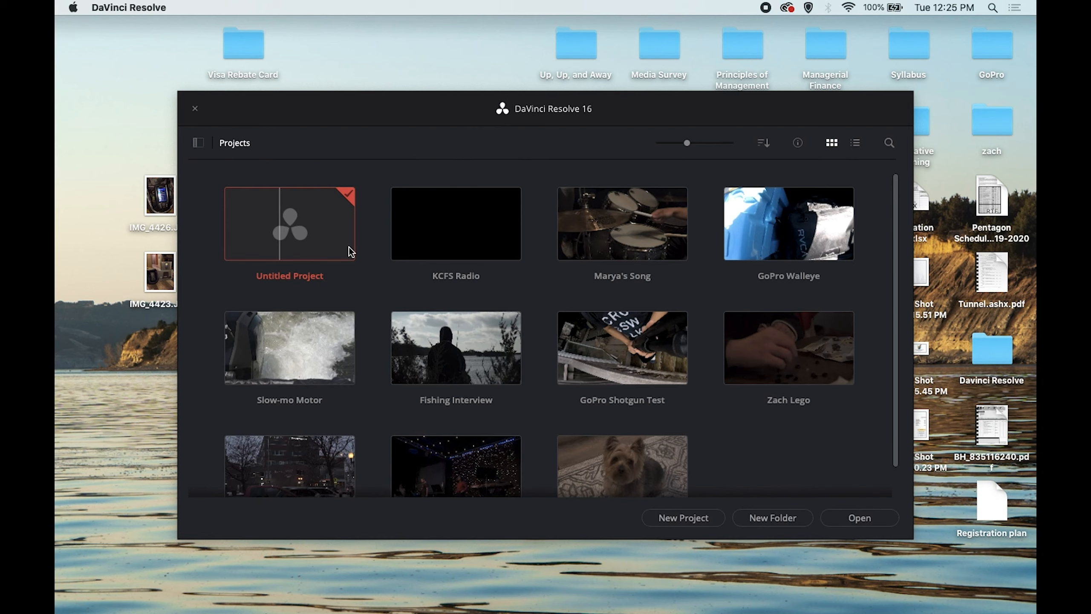
Create a new project named Davinci Resolve Tutorial.
{"action": "left_click", "coordinate": [699, 519]}
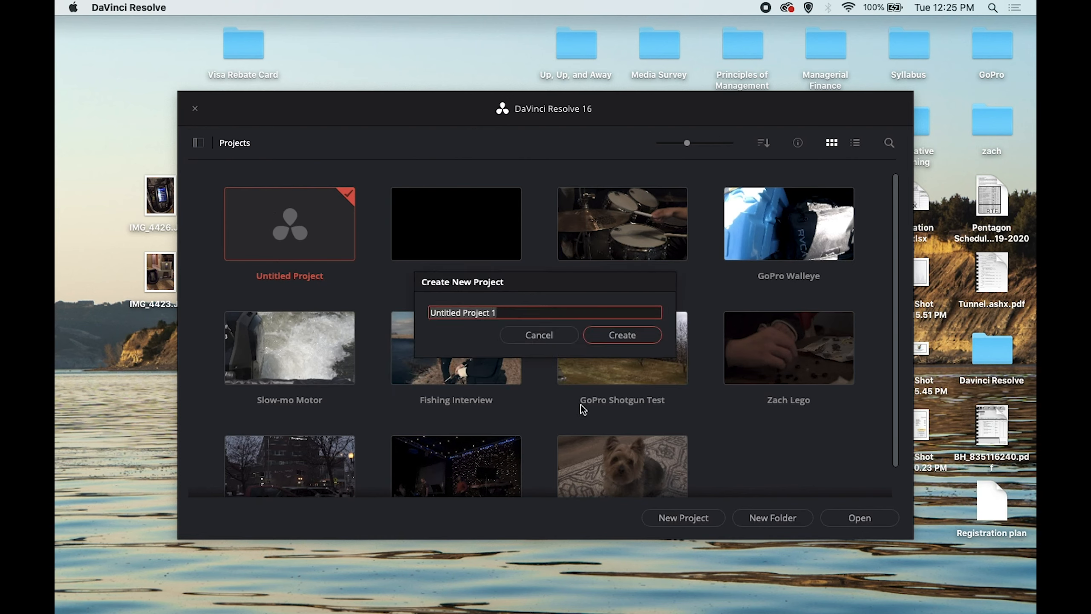
{"action": "type", "text": "Davinci Resolve Tutorial"}
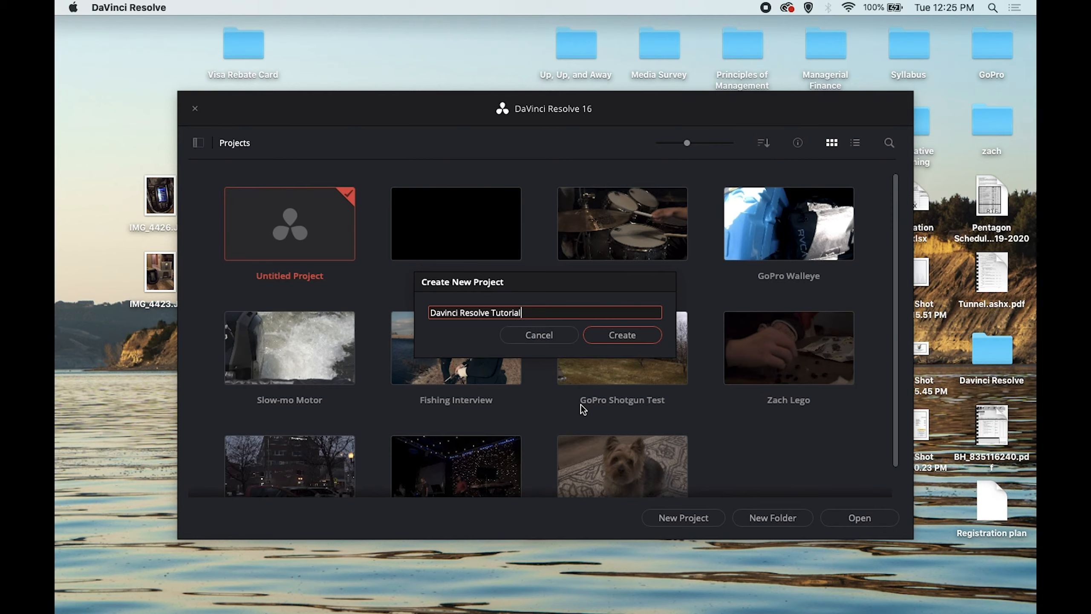
{"action": "left_click", "coordinate": [616, 329]}
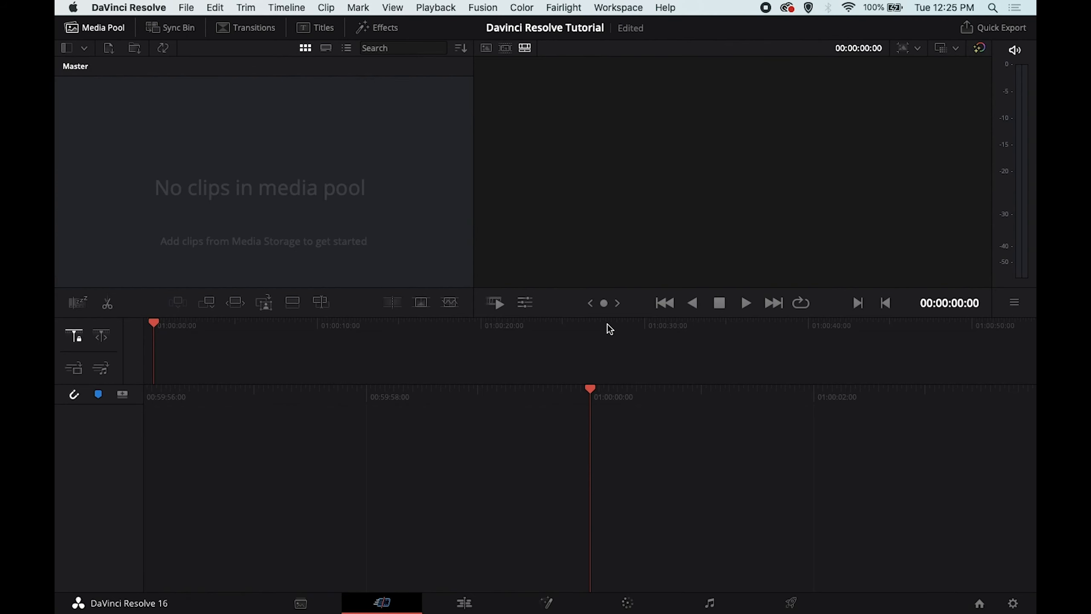
Import all the MP4 clips and the mp3 song from the Resolve Tutorial folder, changing the timeline frame rate to match the clips.
{"action": "left_click", "coordinate": [187, 6]}
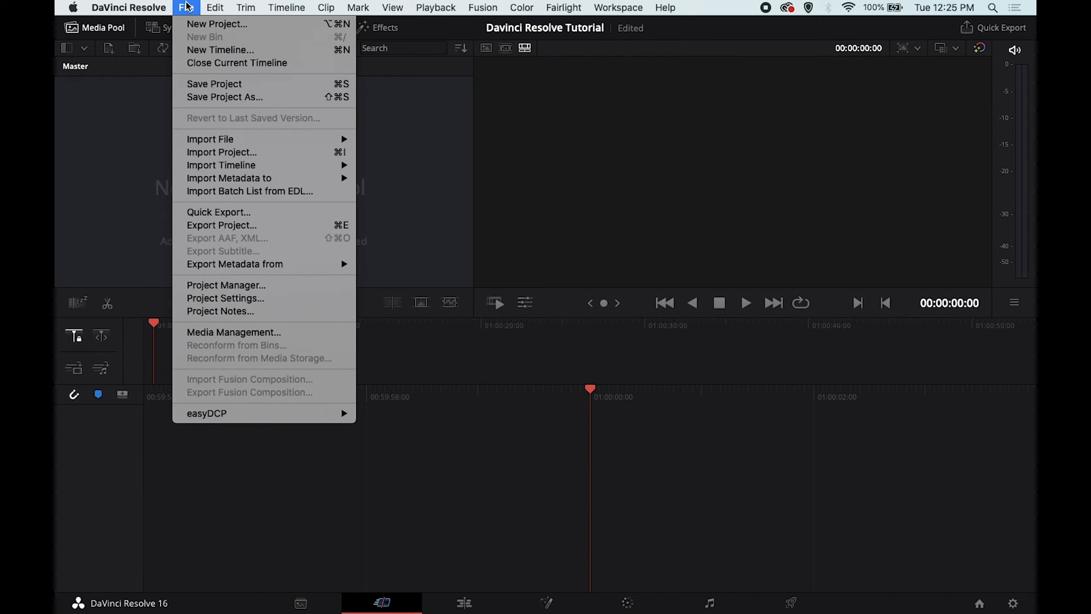
{"action": "mouse_move", "coordinate": [240, 139]}
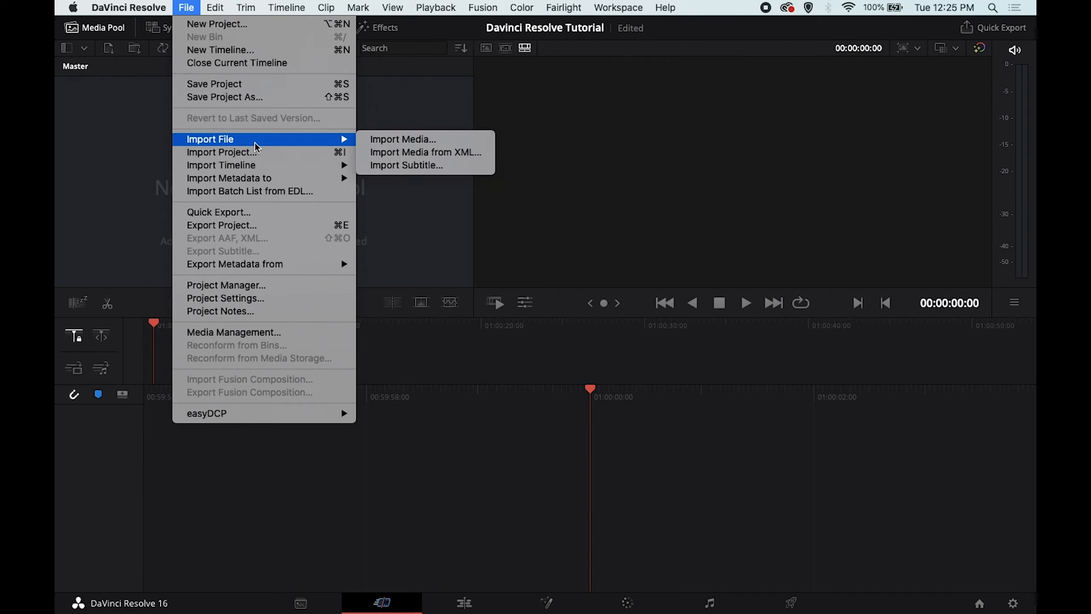
{"action": "left_click", "coordinate": [372, 140]}
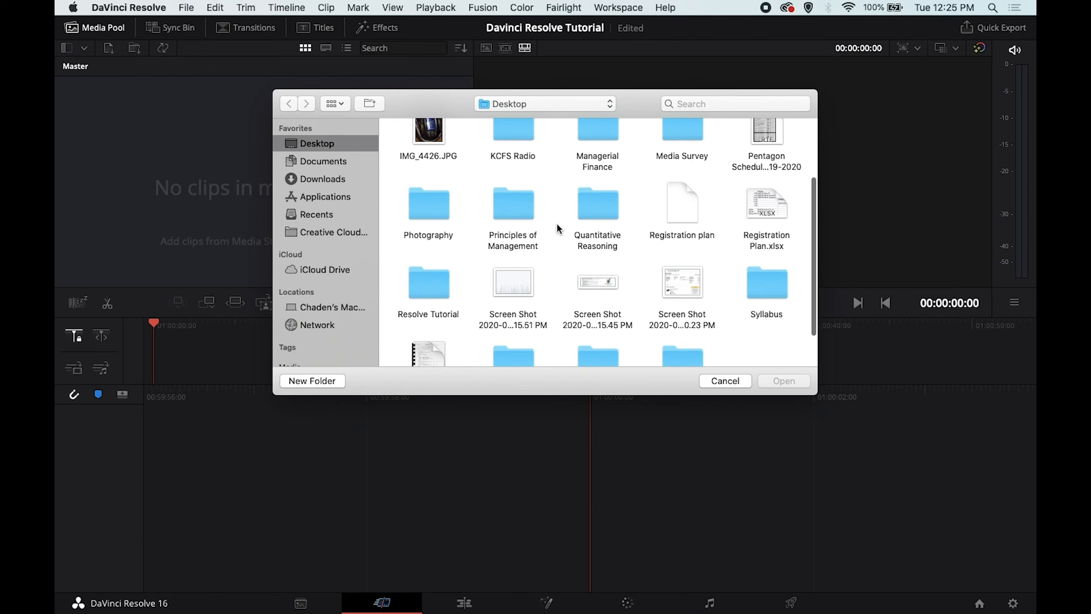
{"action": "left_click", "coordinate": [428, 297]}
{"action": "left_click", "coordinate": [768, 380]}
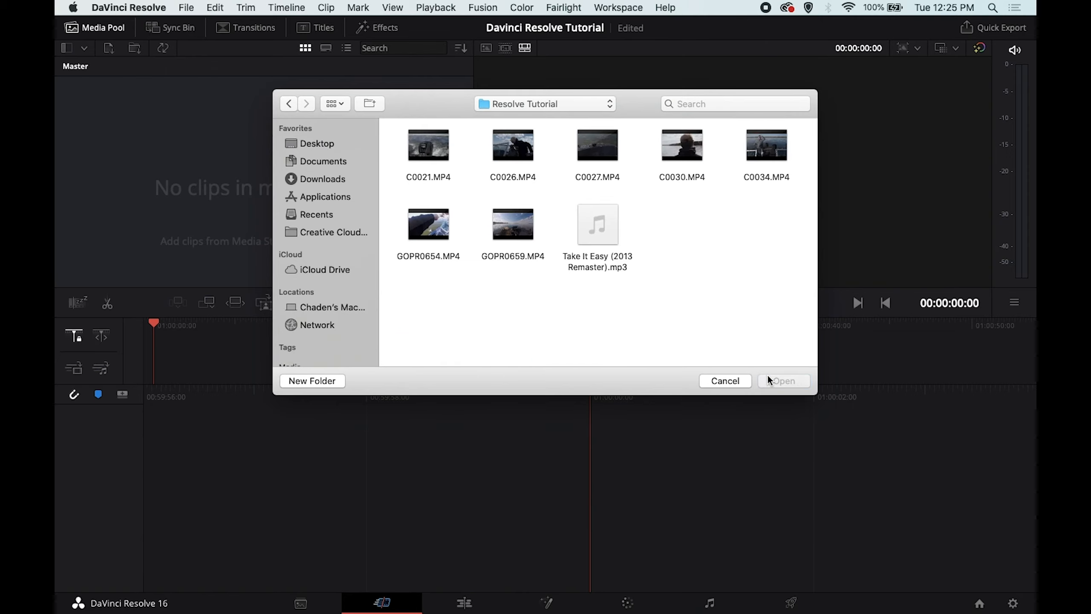
{"action": "left_click", "coordinate": [436, 155]}
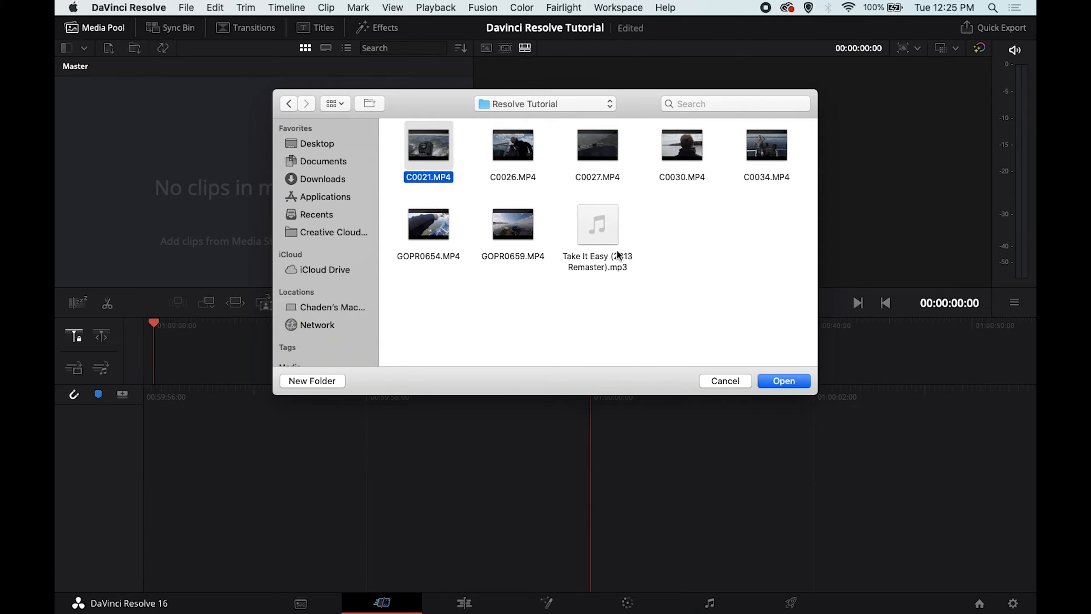
{"action": "left_click_drag", "start_coordinate": [778, 265], "coordinate": [432, 155]}
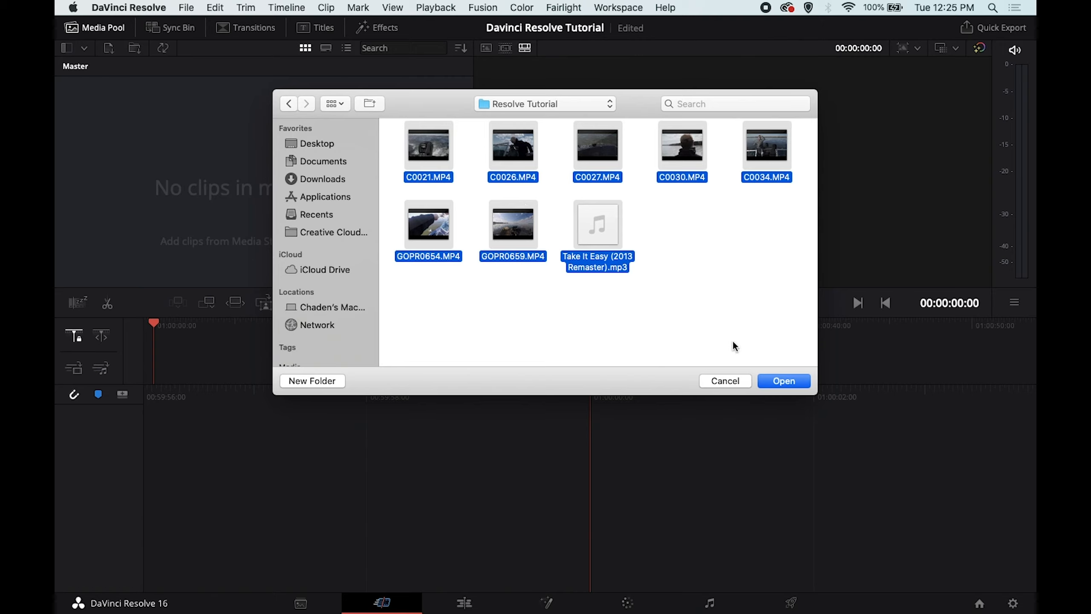
{"action": "left_click", "coordinate": [790, 381]}
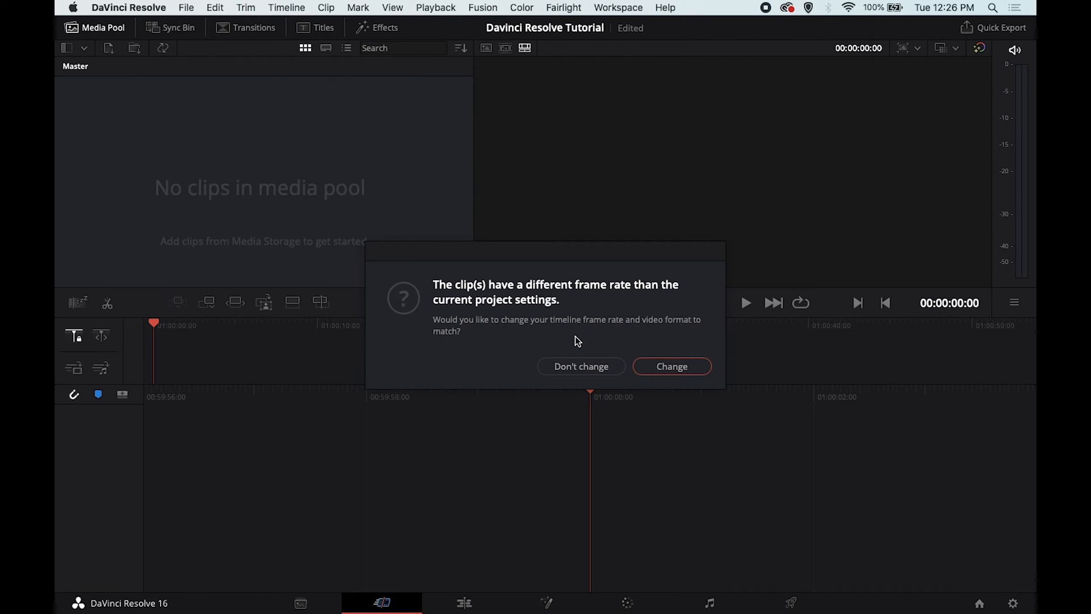
{"action": "left_click", "coordinate": [666, 367]}
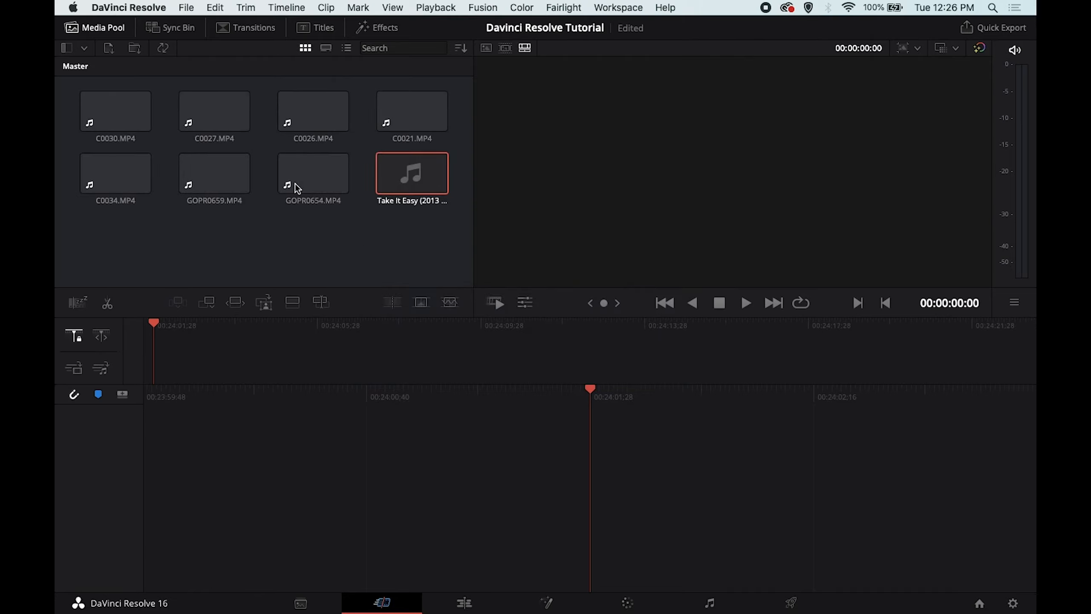
Place the seven video clips from the media pool on a new timeline, leaving out the Take It Easy song.
{"action": "left_click", "coordinate": [315, 249]}
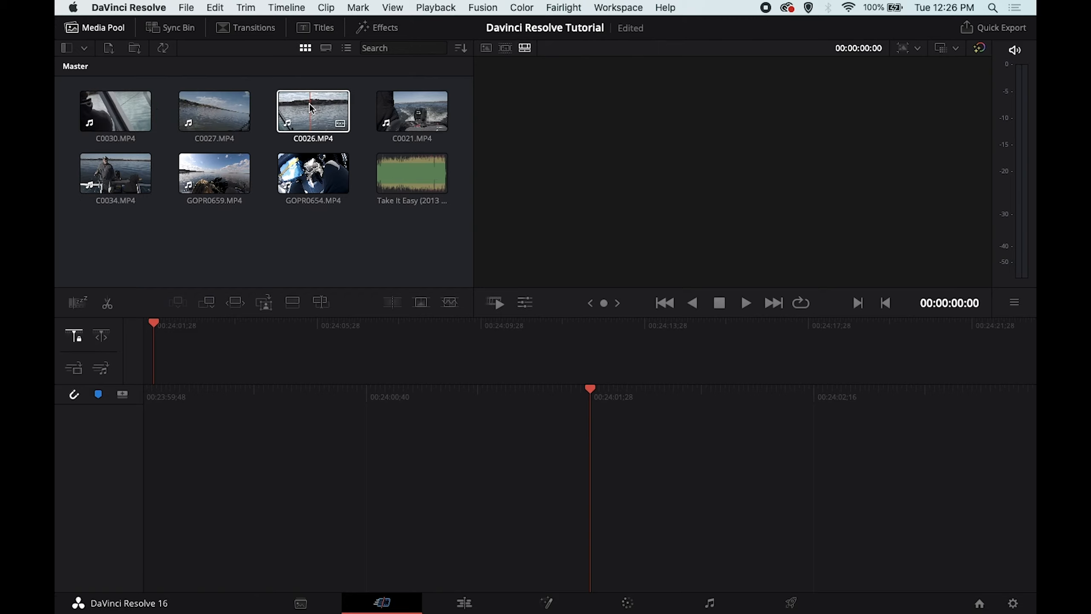
{"action": "left_click_drag", "start_coordinate": [61, 106], "coordinate": [390, 181]}
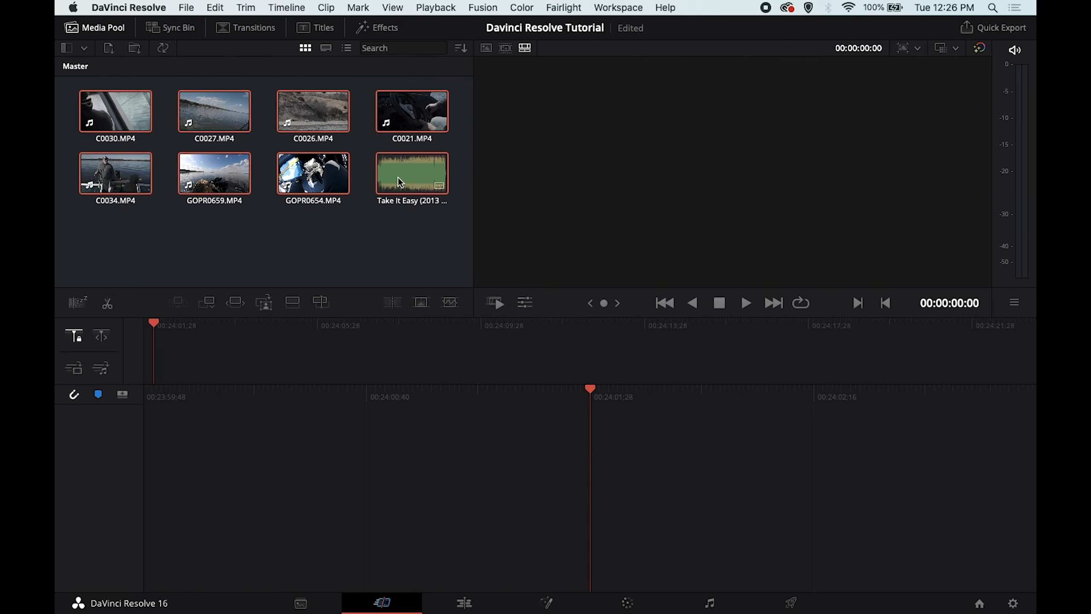
{"action": "left_click", "coordinate": [358, 189]}
{"action": "left_click_drag", "start_coordinate": [61, 102], "coordinate": [452, 126]}
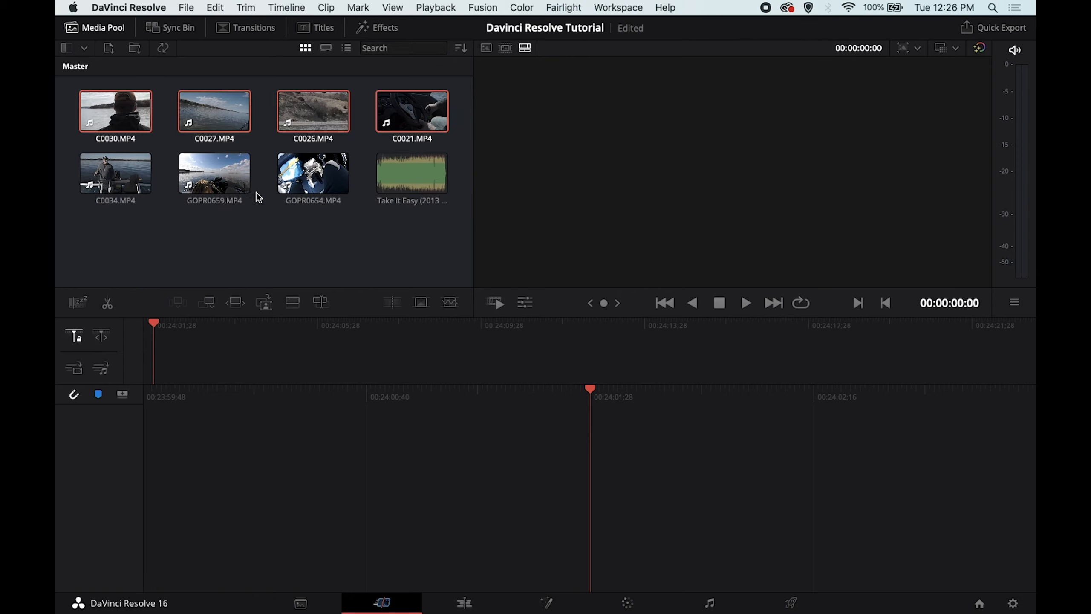
{"action": "left_click", "coordinate": [122, 172], "text": "super"}
{"action": "left_click", "coordinate": [214, 173], "text": "super"}
{"action": "left_click", "coordinate": [312, 174], "text": "super"}
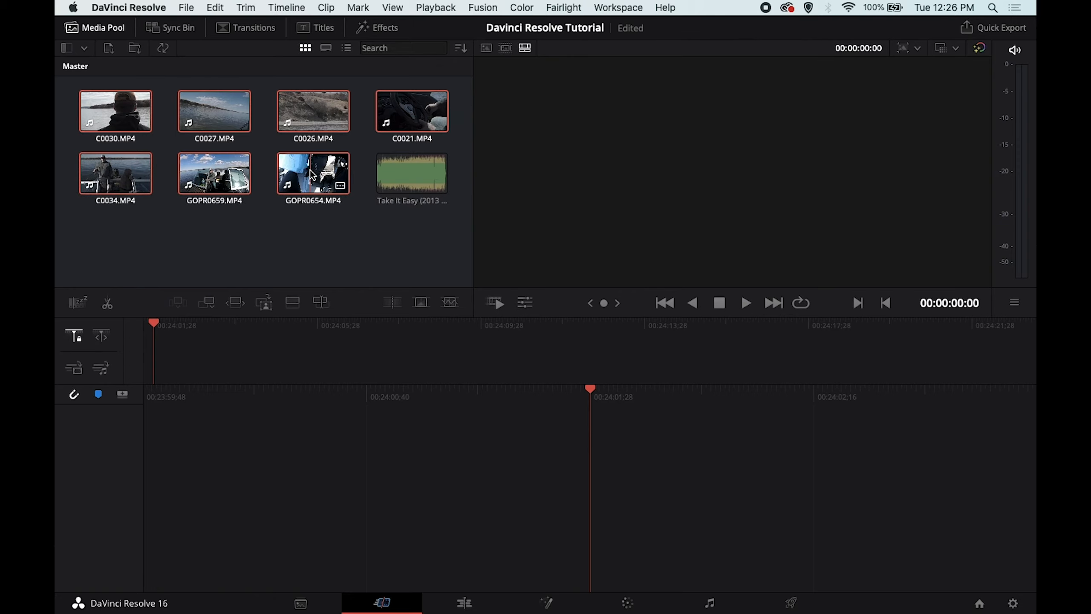
{"action": "left_click_drag", "start_coordinate": [312, 174], "coordinate": [227, 352]}
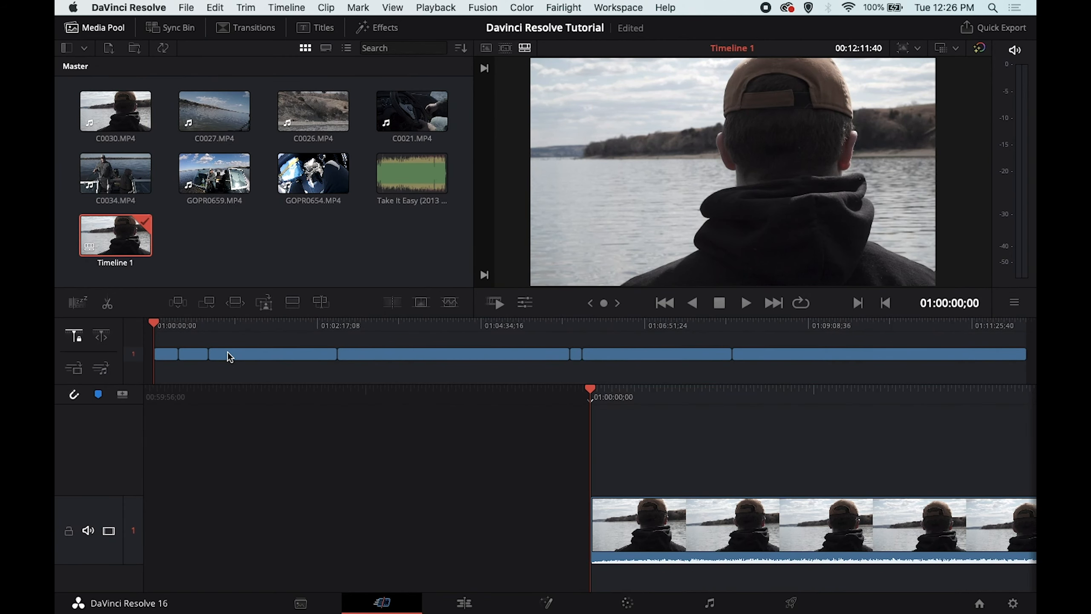
Look over the Media, Cut and Edit pages, and return to the Cut page.
{"action": "left_click", "coordinate": [302, 604]}
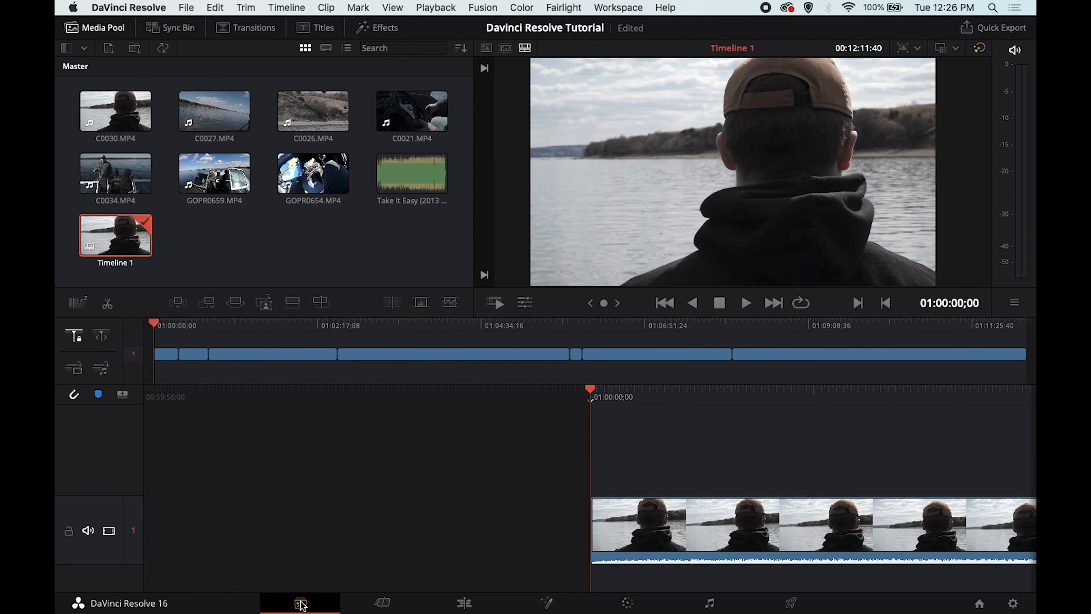
{"action": "left_click", "coordinate": [370, 607]}
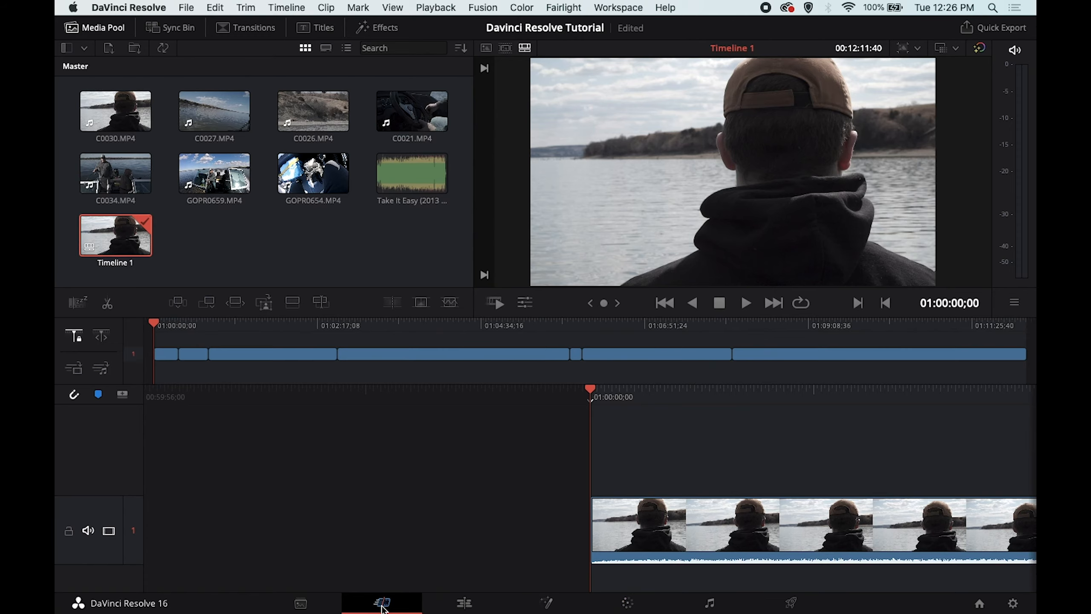
{"action": "scroll", "coordinate": [402, 498], "scroll_direction": "right", "scroll_amount": 6}
{"action": "scroll", "coordinate": [403, 498], "scroll_direction": "left", "scroll_amount": 6}
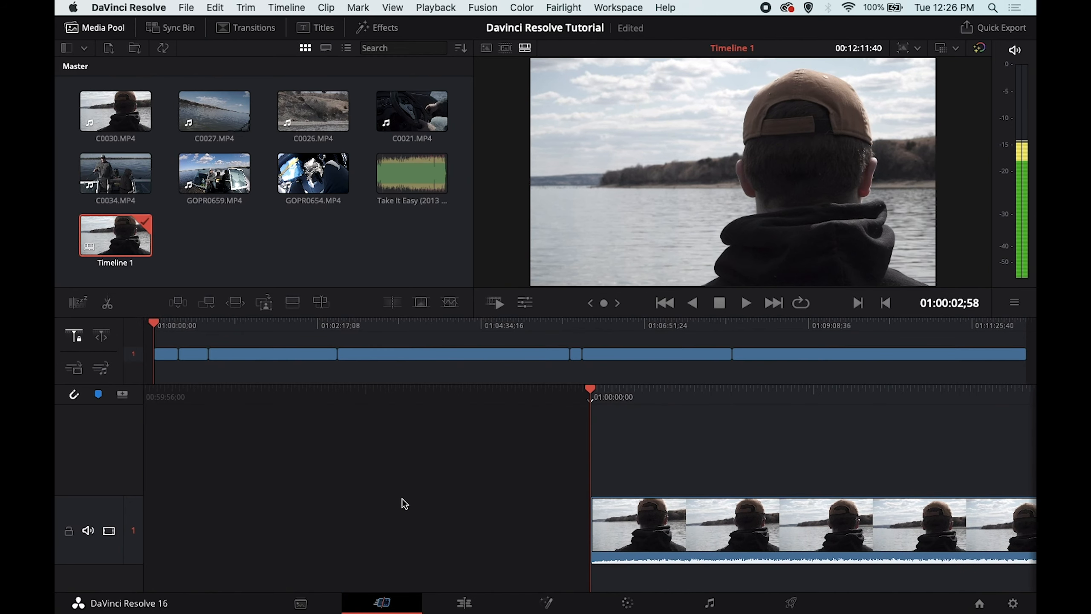
{"action": "left_click", "coordinate": [463, 601]}
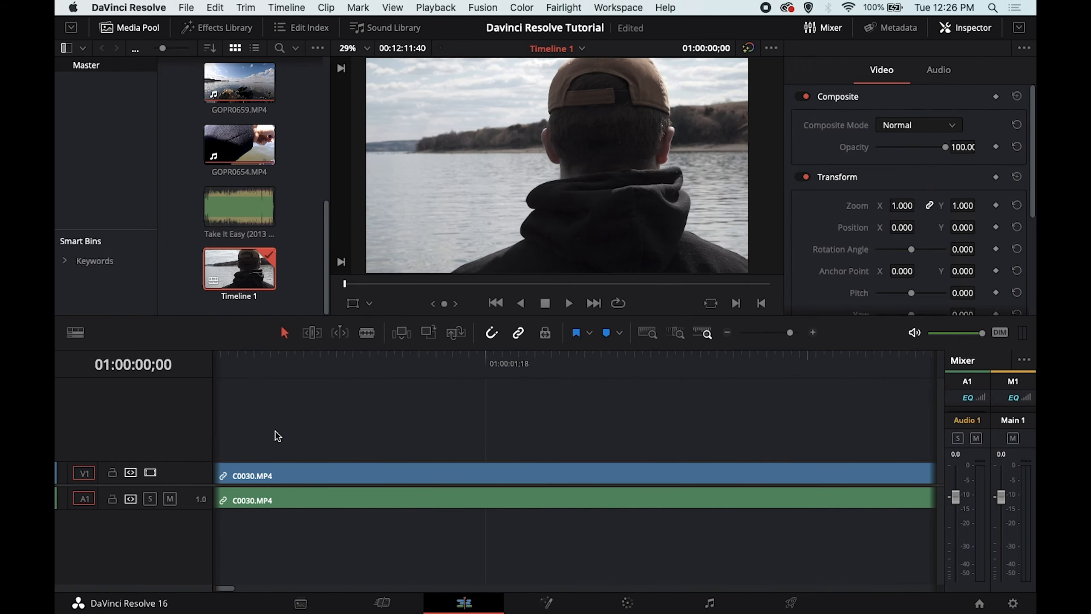
{"action": "left_click", "coordinate": [379, 601]}
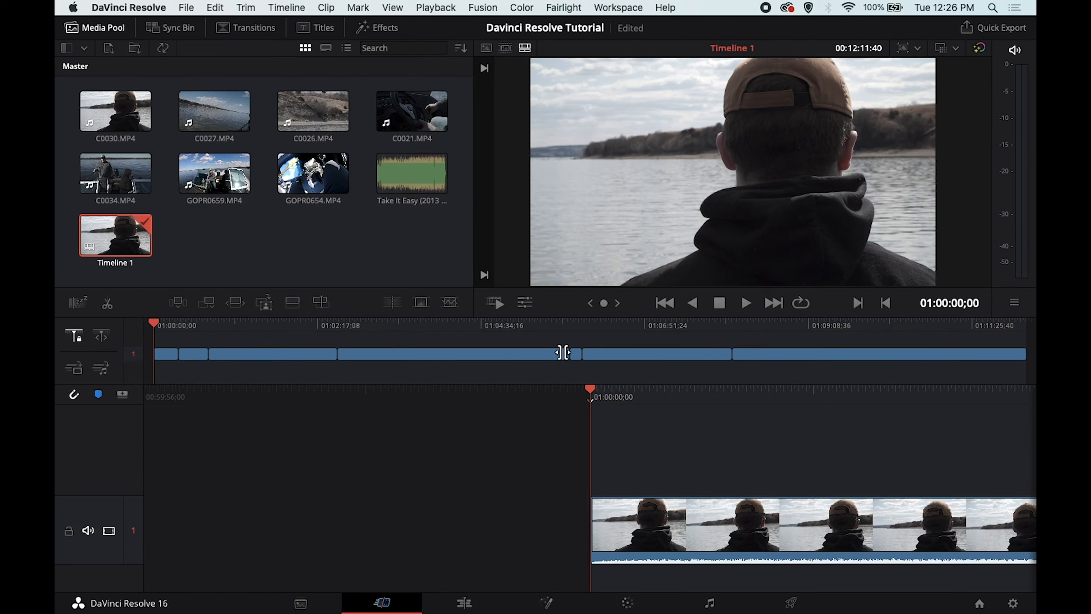
Review the footage on the timeline by playing it from the start and scrubbing through the clips.
{"action": "key", "text": "space"}
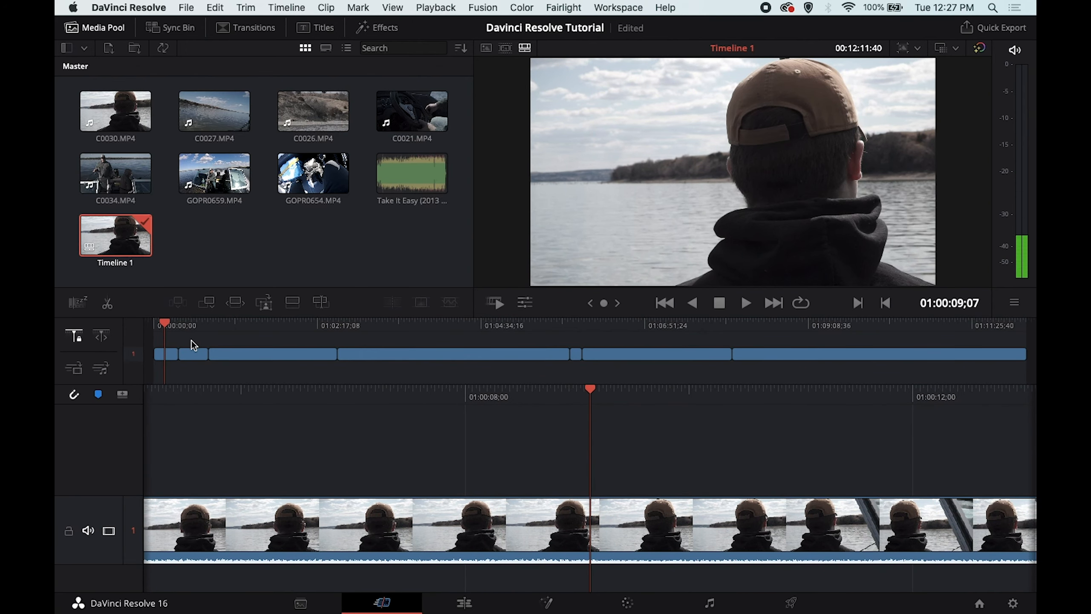
{"action": "left_click_drag", "start_coordinate": [165, 322], "coordinate": [752, 320]}
{"action": "left_click_drag", "start_coordinate": [840, 320], "coordinate": [130, 338]}
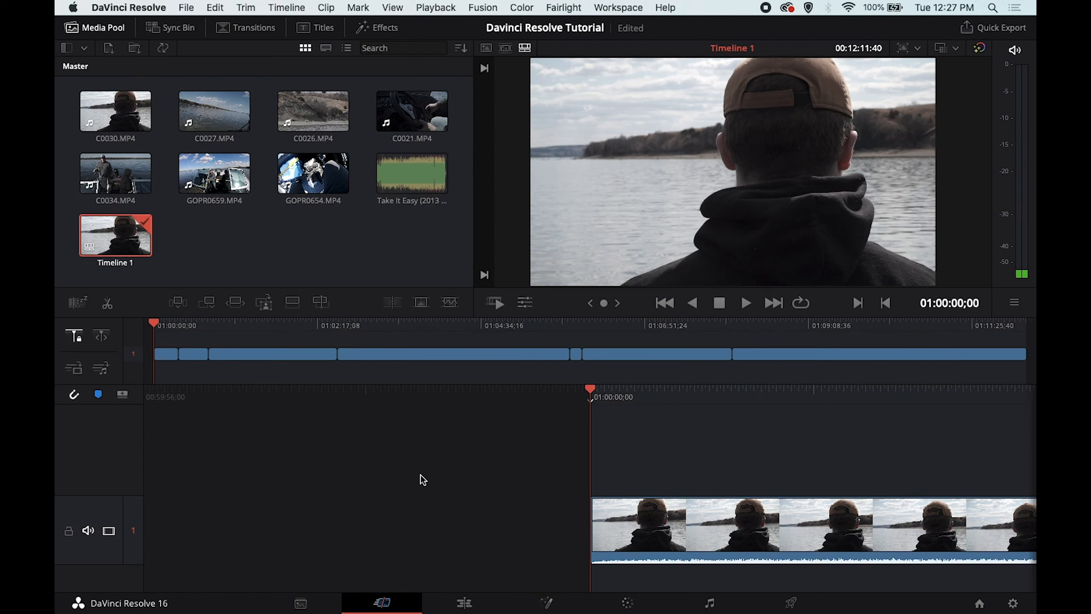
{"action": "key", "text": "space"}
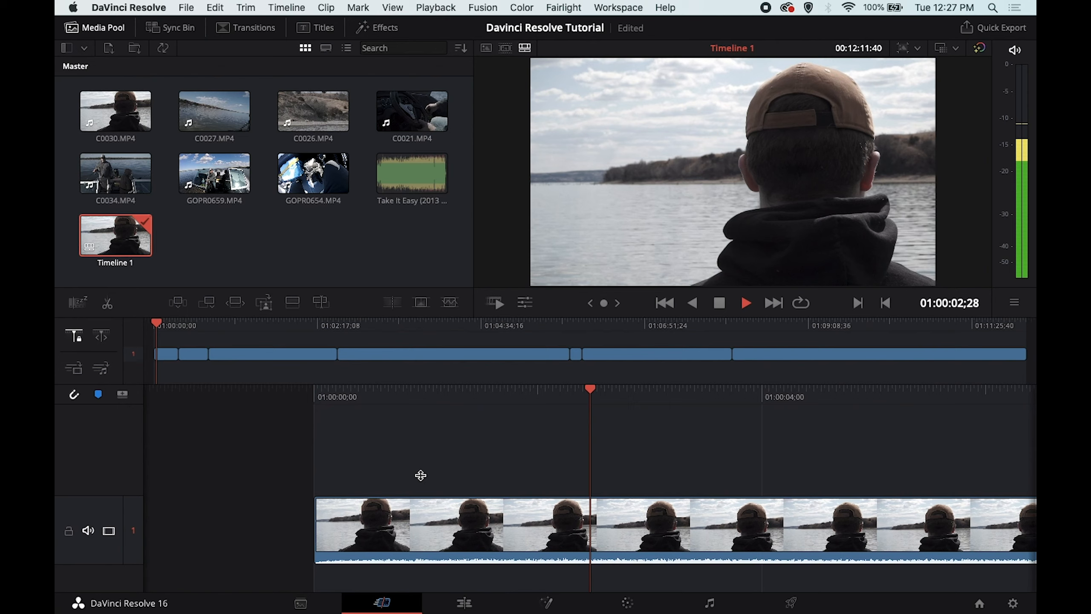
{"action": "key", "text": "space"}
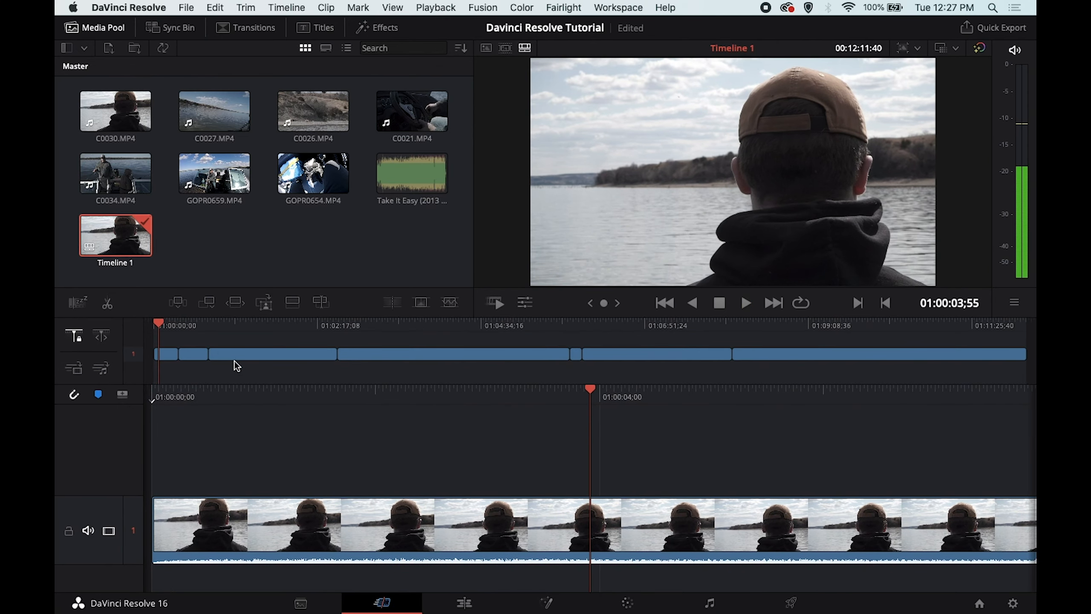
{"action": "left_click_drag", "start_coordinate": [158, 320], "coordinate": [192, 323]}
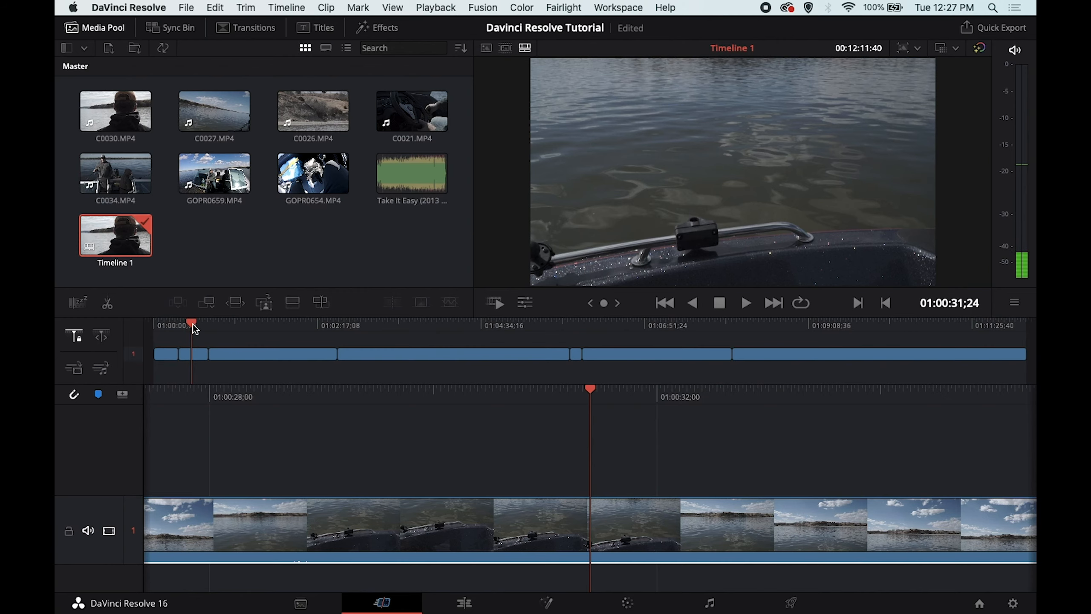
{"action": "left_click_drag", "start_coordinate": [190, 323], "coordinate": [183, 322]}
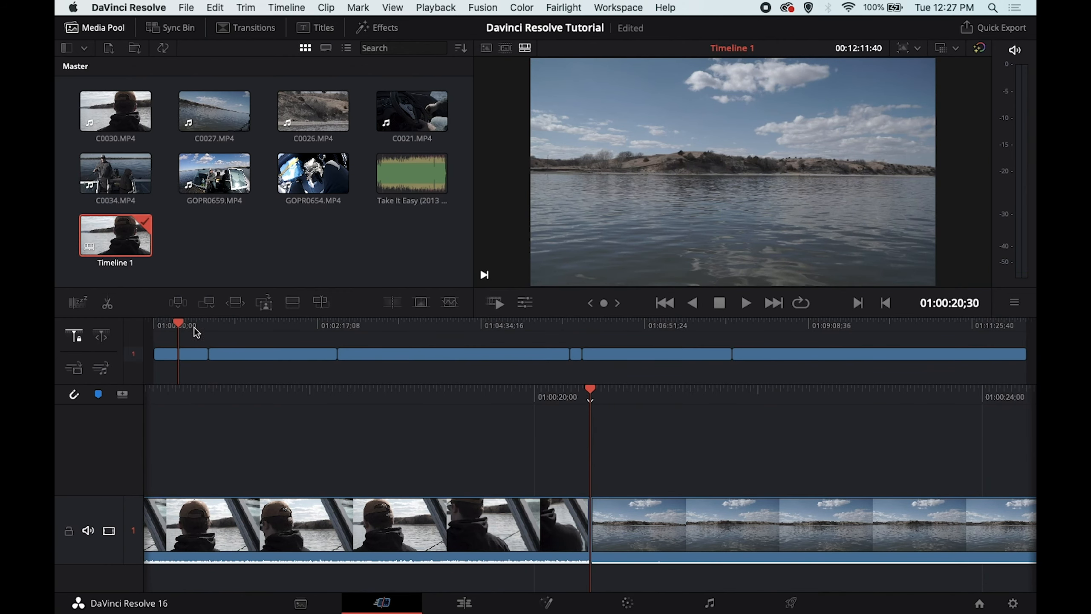
Put the C0021.MP4 boat motor clip at the start of the timeline and play it briefly from about 12 seconds in.
{"action": "left_click", "coordinate": [179, 320]}
{"action": "mouse_move", "coordinate": [179, 320]}
{"action": "left_mouse_down"}
{"action": "mouse_move", "coordinate": [155, 321]}
{"action": "mouse_move", "coordinate": [310, 315]}
{"action": "mouse_move", "coordinate": [169, 325]}
{"action": "left_mouse_up"}
{"action": "key", "text": "space"}
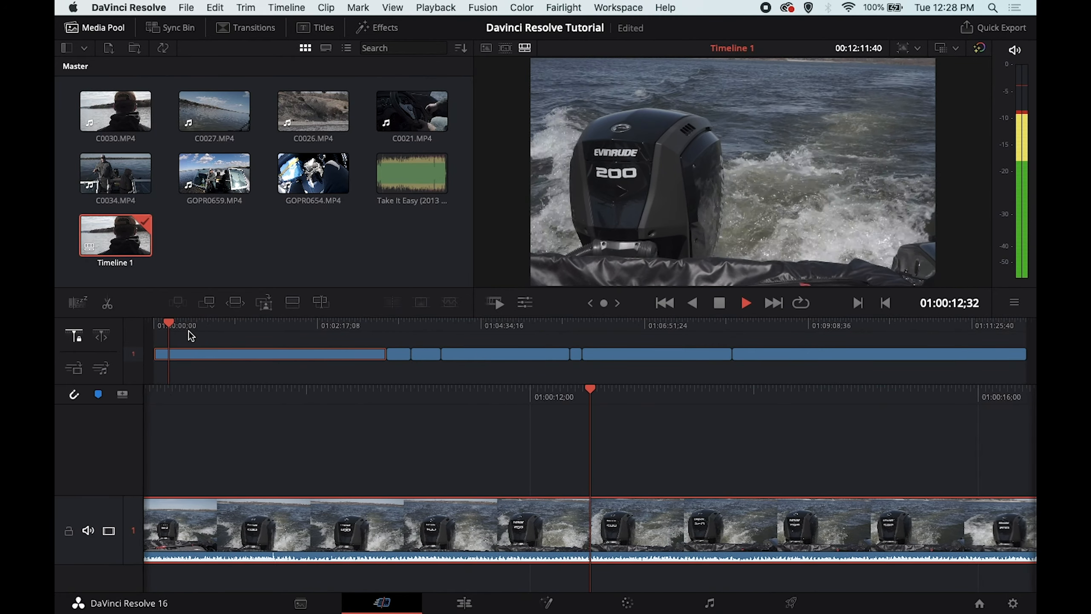
{"action": "key", "text": "space"}
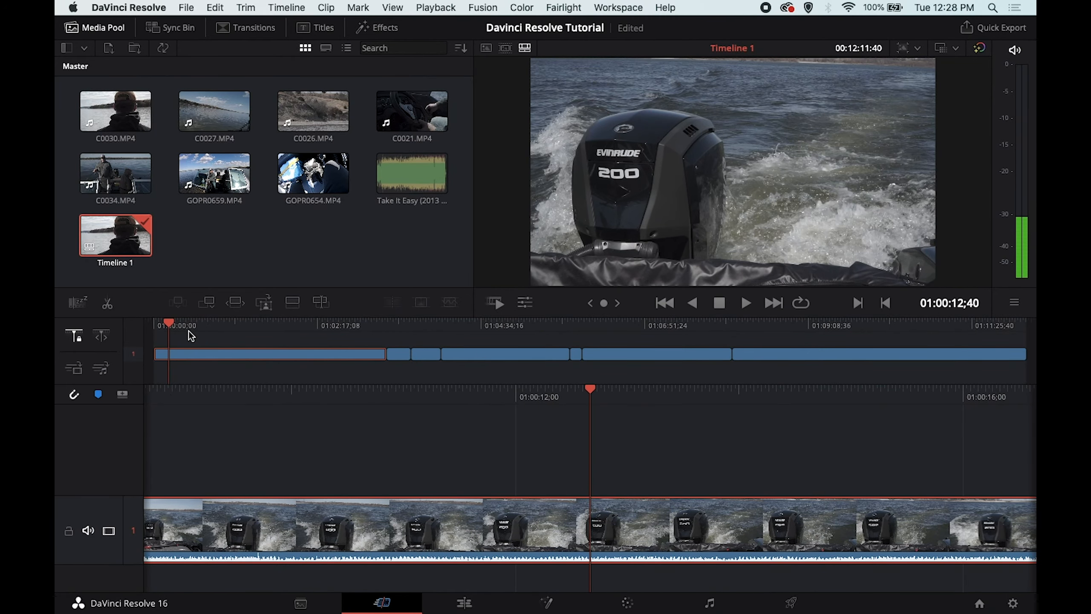
On the Edit page, select all timeline clips with their audio and apply Link Clips to them, then clear the selection.
{"action": "left_click", "coordinate": [458, 600]}
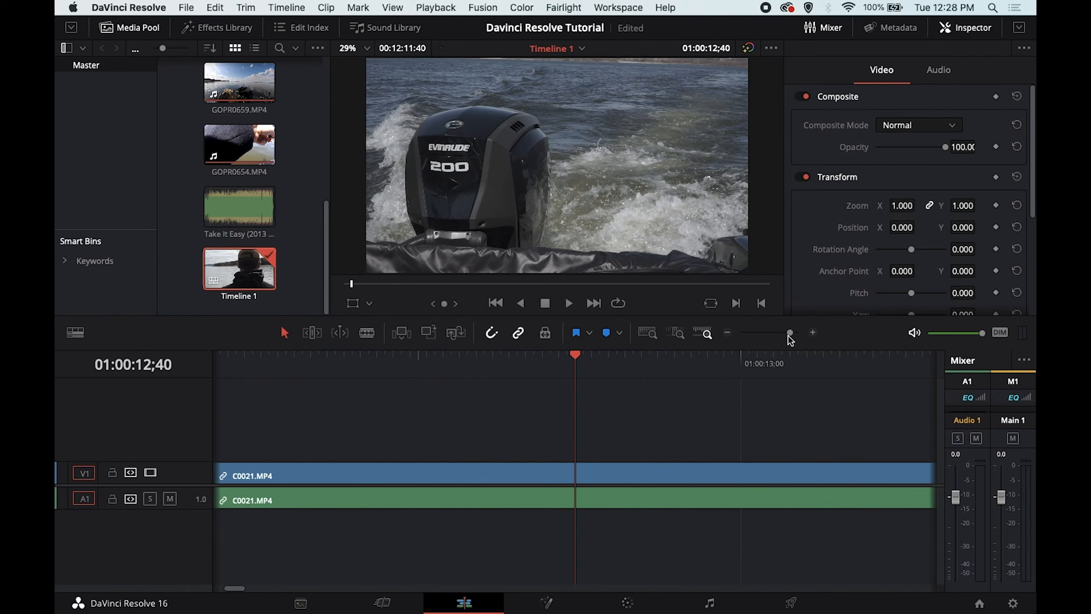
{"action": "left_click_drag", "start_coordinate": [789, 336], "coordinate": [756, 338]}
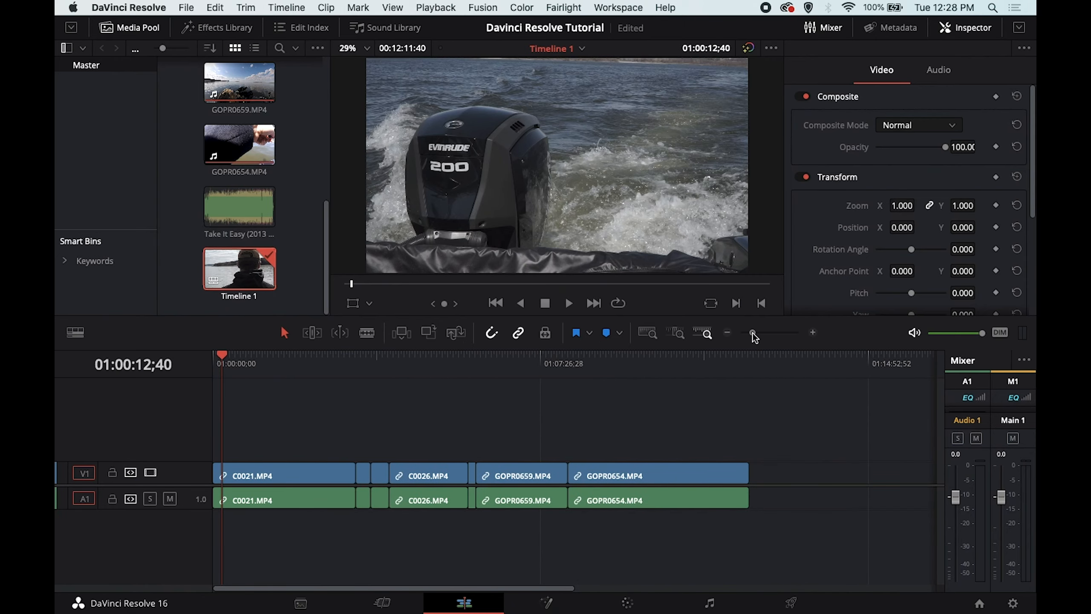
{"action": "left_click_drag", "start_coordinate": [769, 472], "coordinate": [263, 485]}
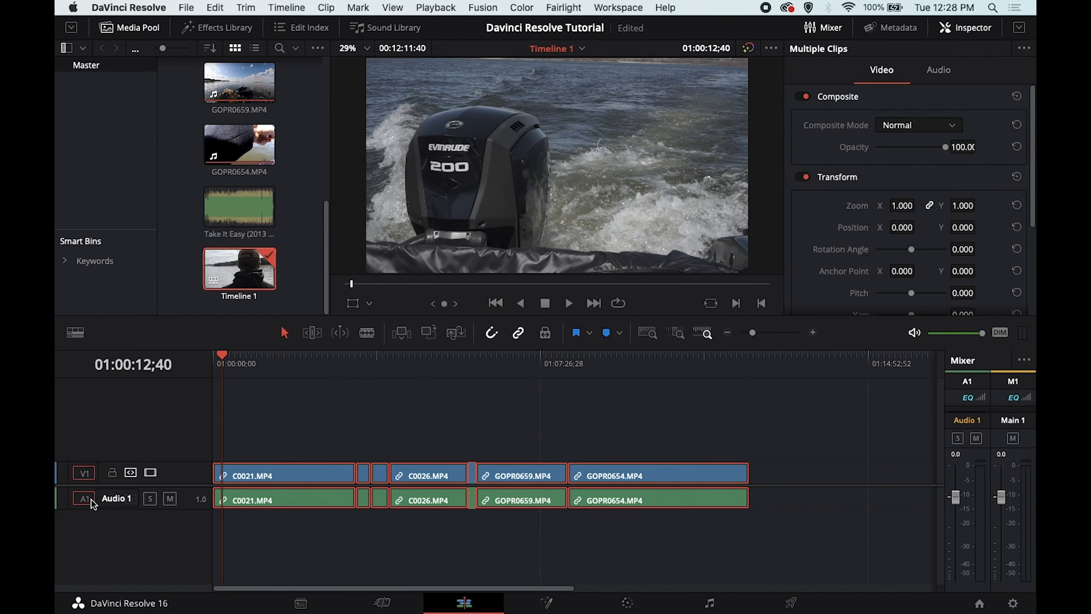
{"action": "right_click", "coordinate": [282, 475]}
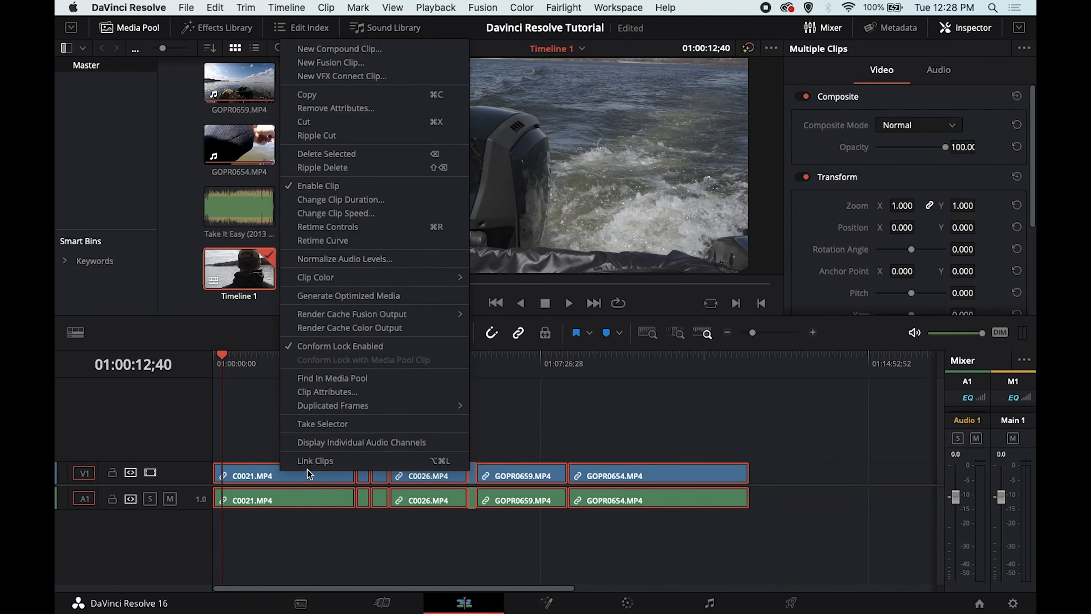
{"action": "left_click", "coordinate": [316, 460]}
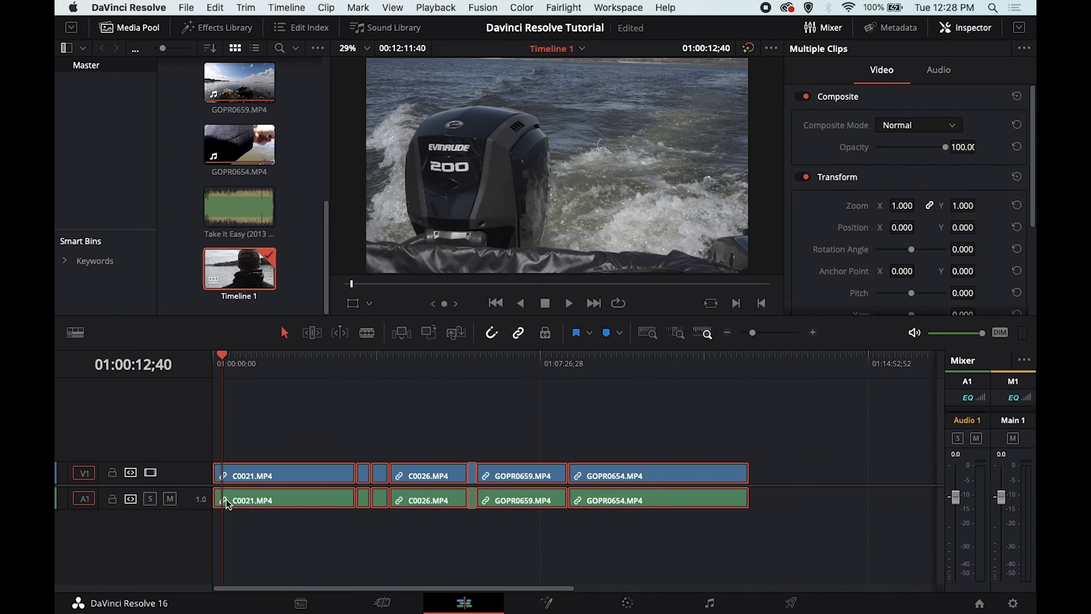
{"action": "left_click", "coordinate": [284, 529]}
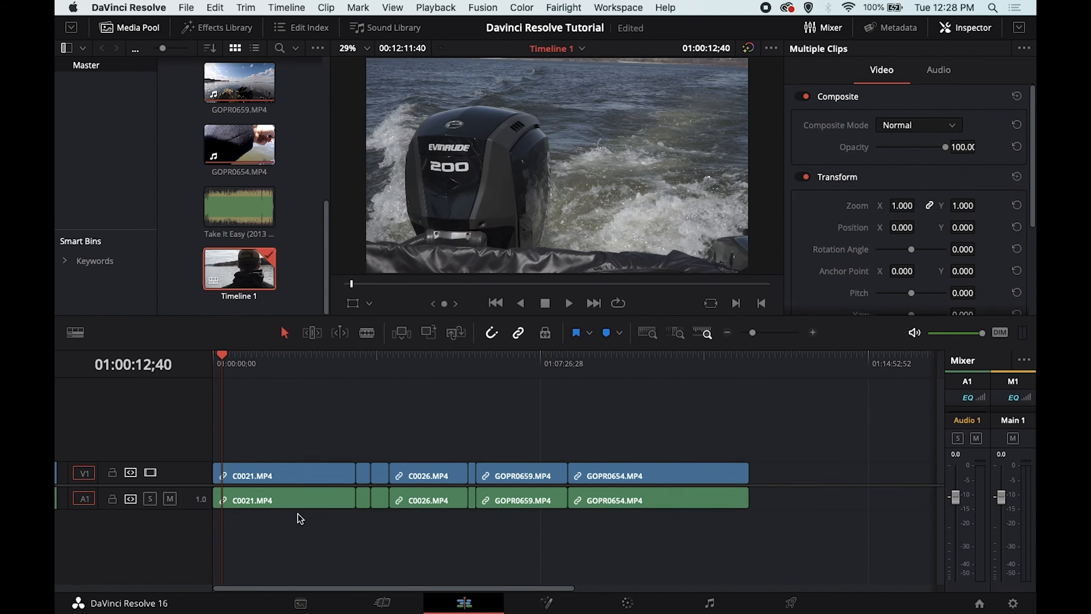
Unlink the video and audio of all timeline clips, and delete all the clip audio from track A1.
{"action": "left_click", "coordinate": [306, 494]}
{"action": "key", "text": "super+a"}
{"action": "right_click", "coordinate": [307, 493]}
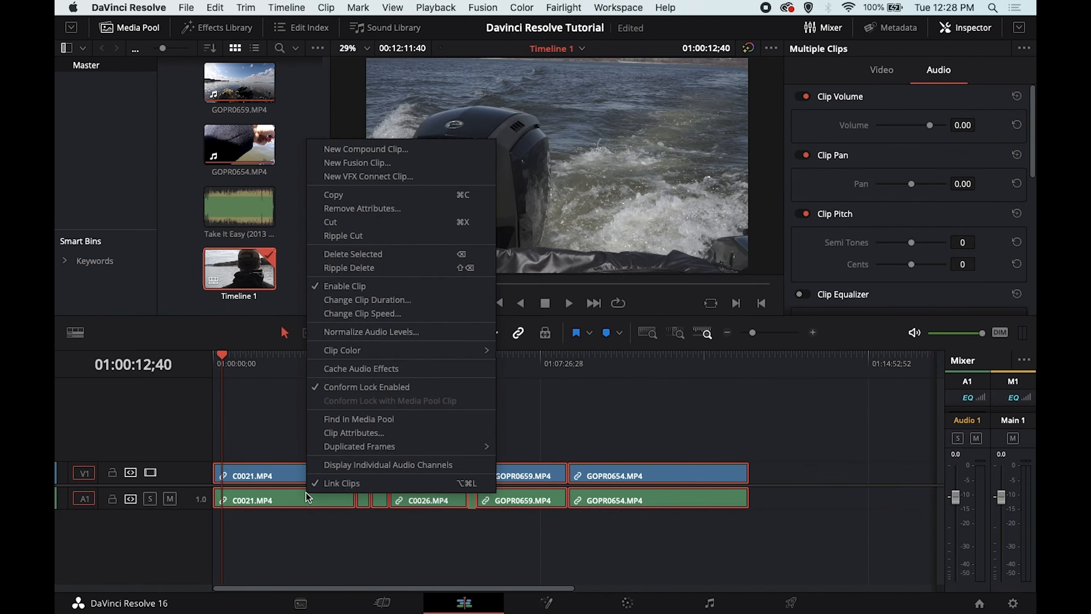
{"action": "left_click", "coordinate": [342, 483]}
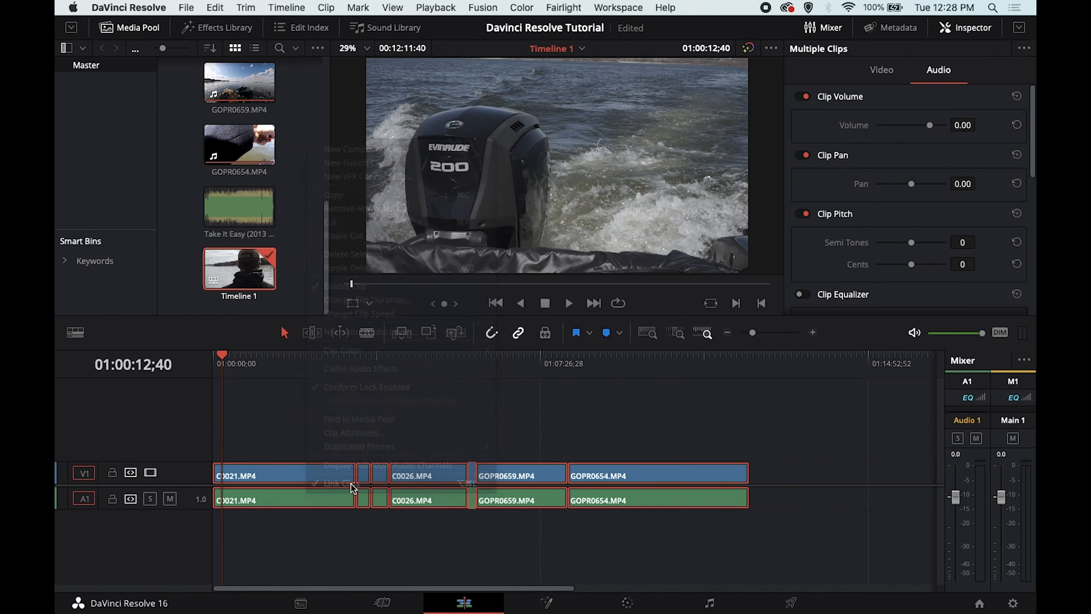
{"action": "left_click", "coordinate": [400, 547]}
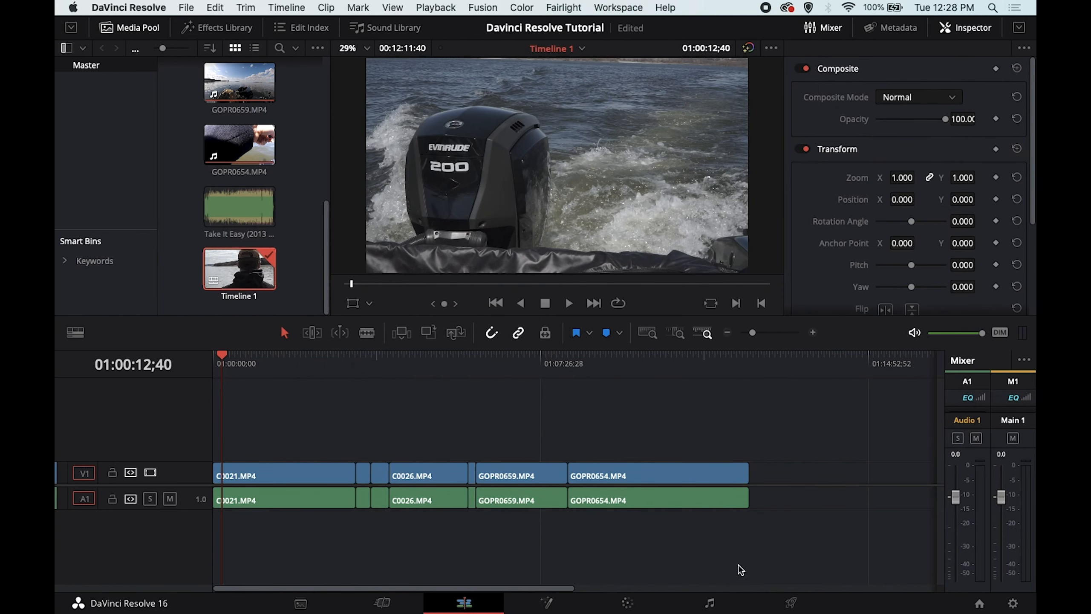
{"action": "left_click_drag", "start_coordinate": [778, 499], "coordinate": [300, 519]}
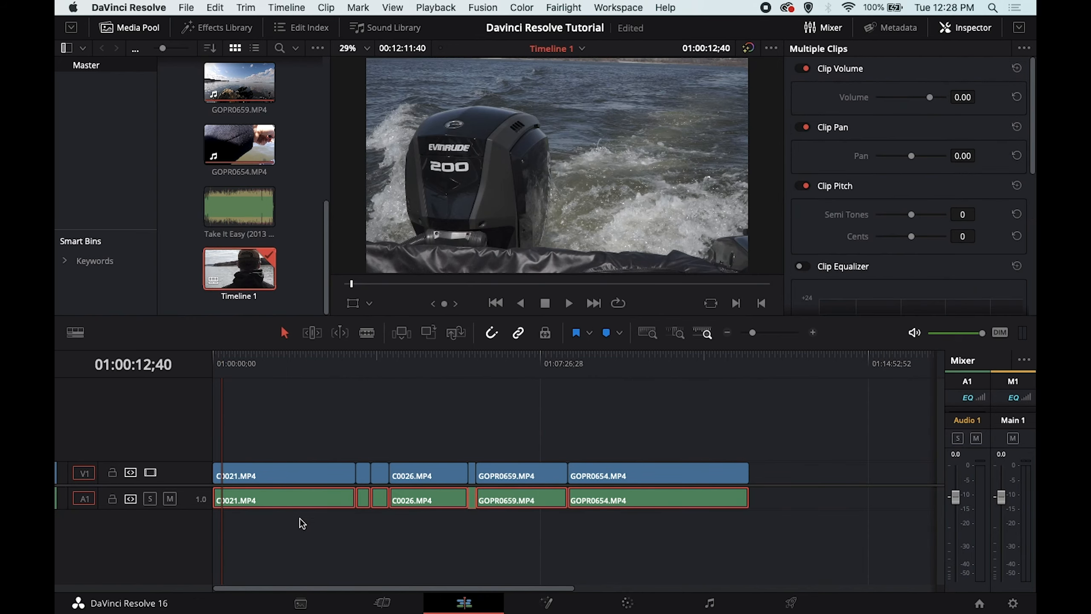
{"action": "key", "text": "BackSpace"}
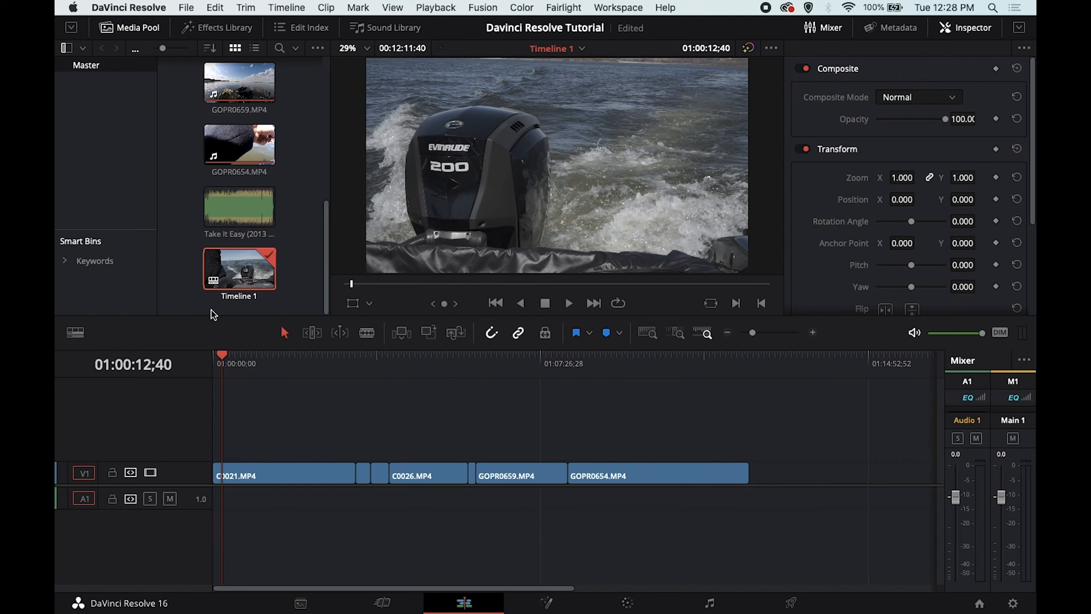
Return the playhead to the timeline start and play the boat motor clip on the Cut page to about 10 seconds.
{"action": "mouse_move", "coordinate": [216, 348]}
{"action": "left_mouse_down"}
{"action": "mouse_move", "coordinate": [250, 354]}
{"action": "mouse_move", "coordinate": [213, 354]}
{"action": "left_mouse_up"}
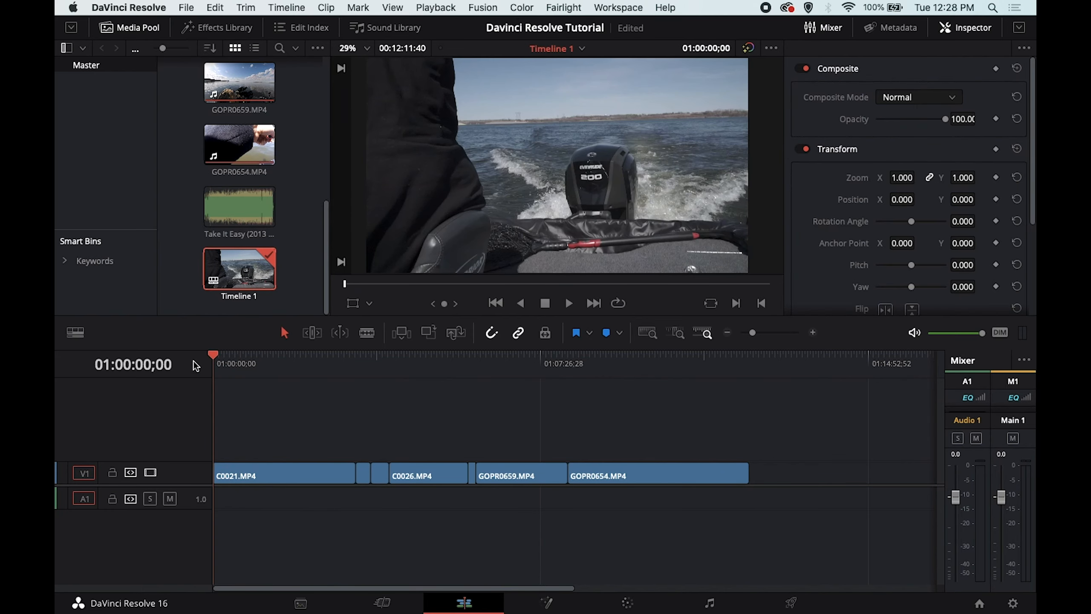
{"action": "left_click", "coordinate": [382, 602]}
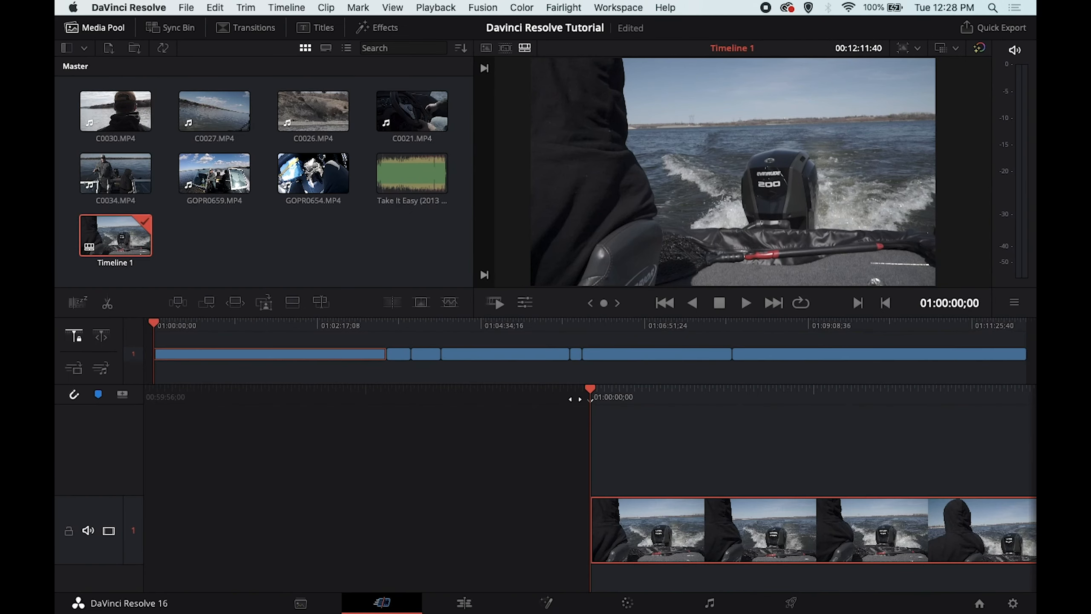
{"action": "key", "text": "space"}
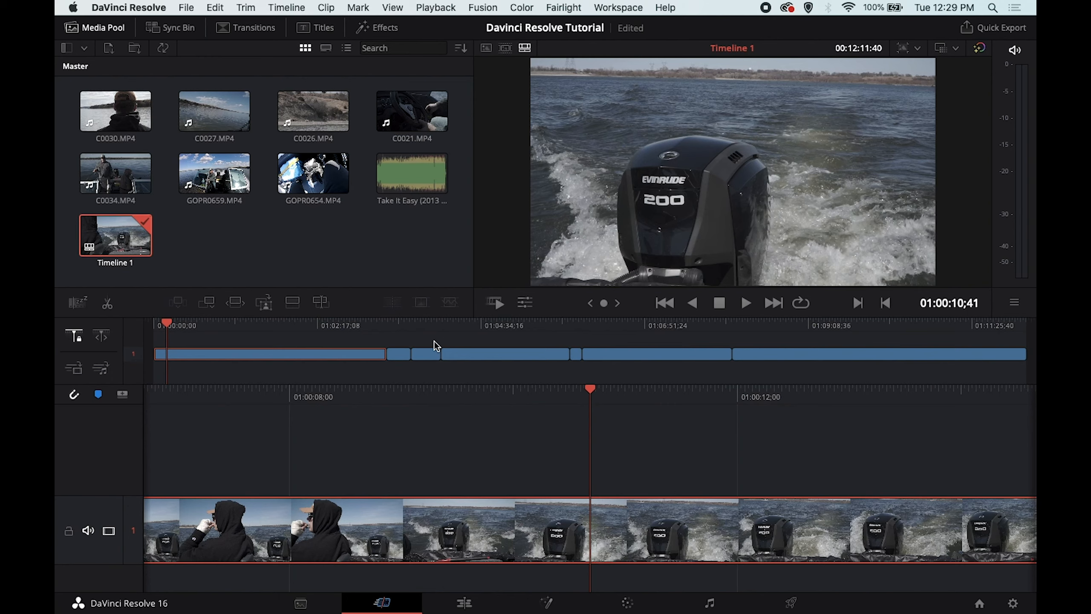
Look over the Keyboard Customization window and its list of shortcut presets, and close it without changes.
{"action": "left_click", "coordinate": [147, 5]}
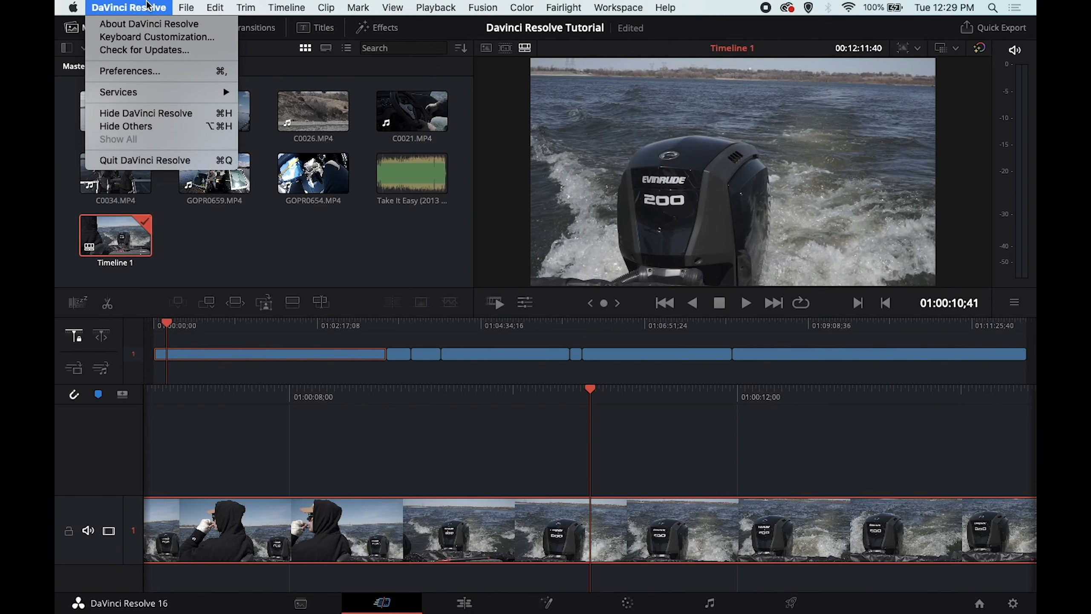
{"action": "left_click", "coordinate": [143, 39]}
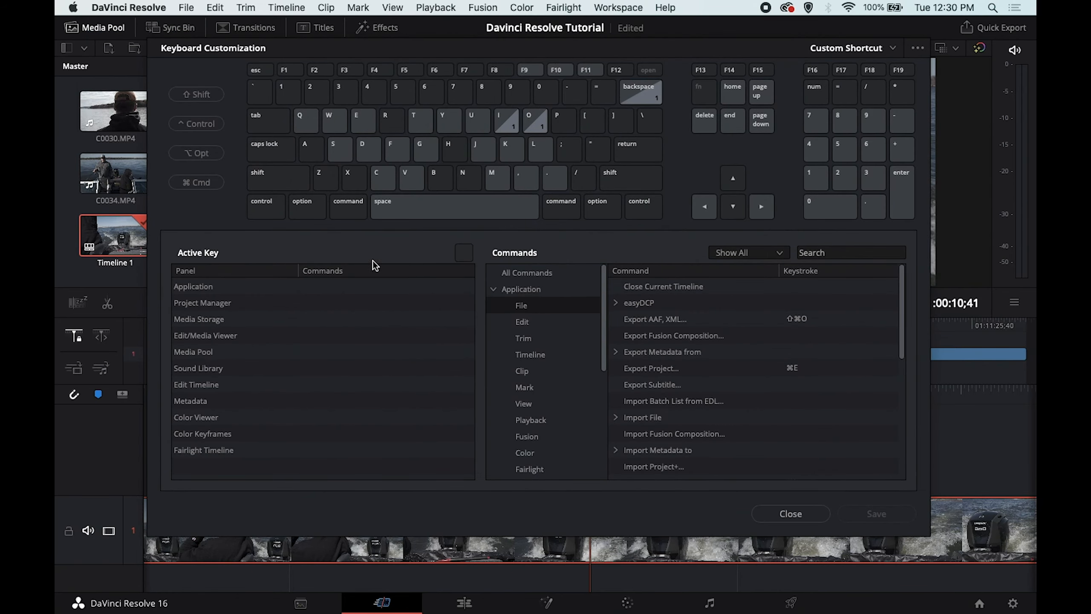
{"action": "left_click", "coordinate": [893, 50]}
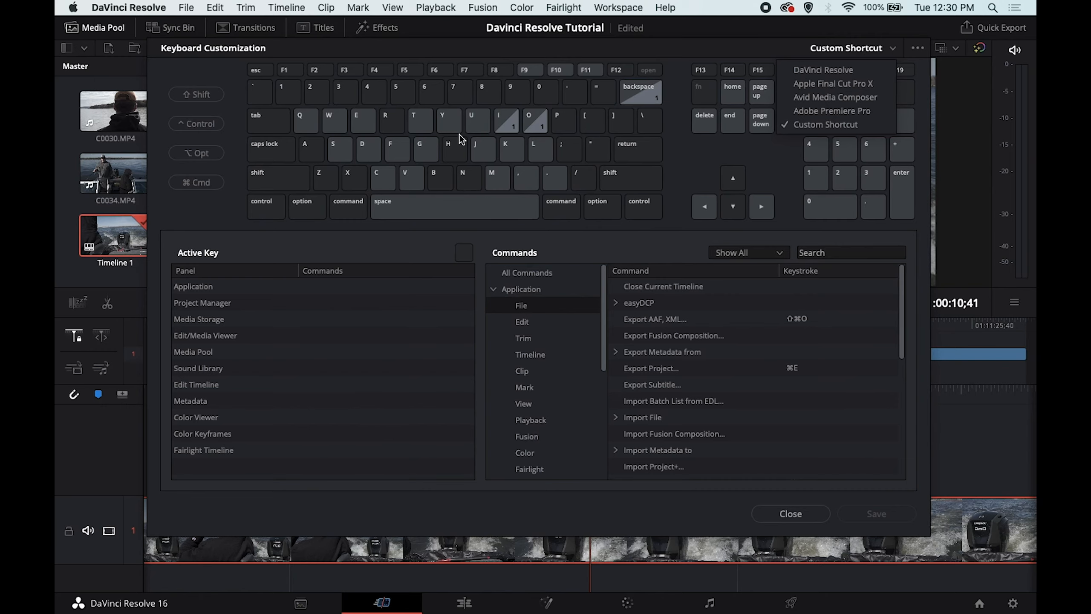
{"action": "left_click", "coordinate": [730, 44]}
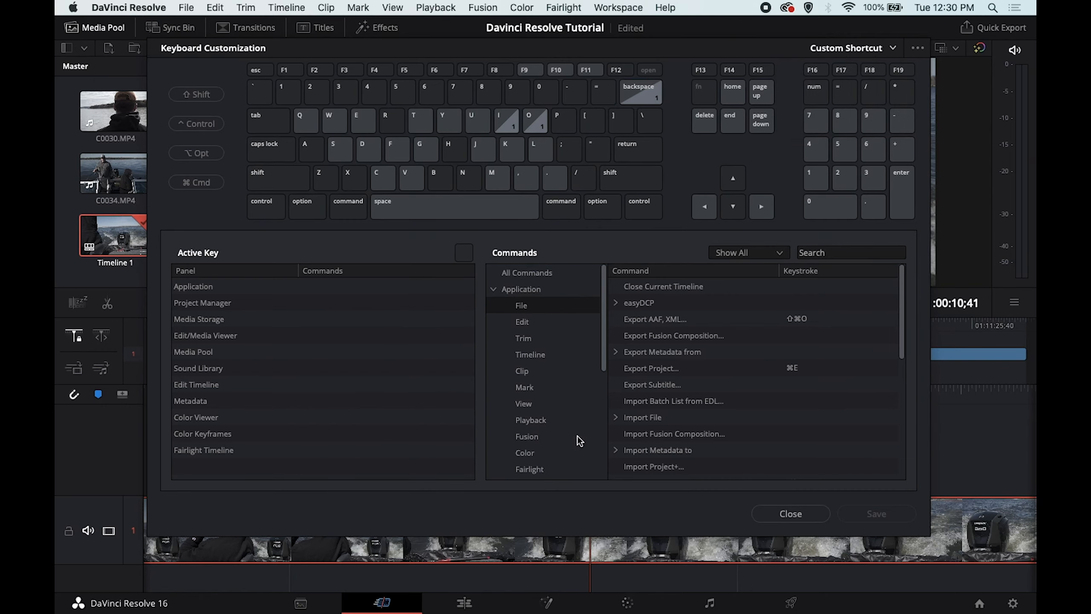
{"action": "left_click", "coordinate": [808, 518]}
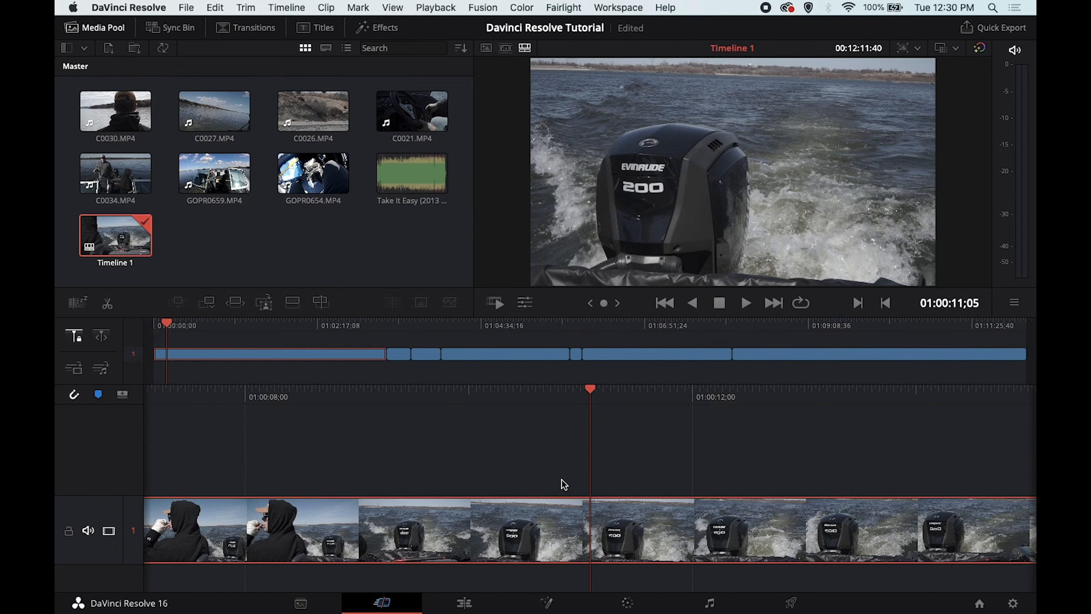
On the Edit page, split the C0021.MP4 clip at 01:00:11;05 with the Blade tool and return to the selection tool.
{"action": "left_click", "coordinate": [462, 602]}
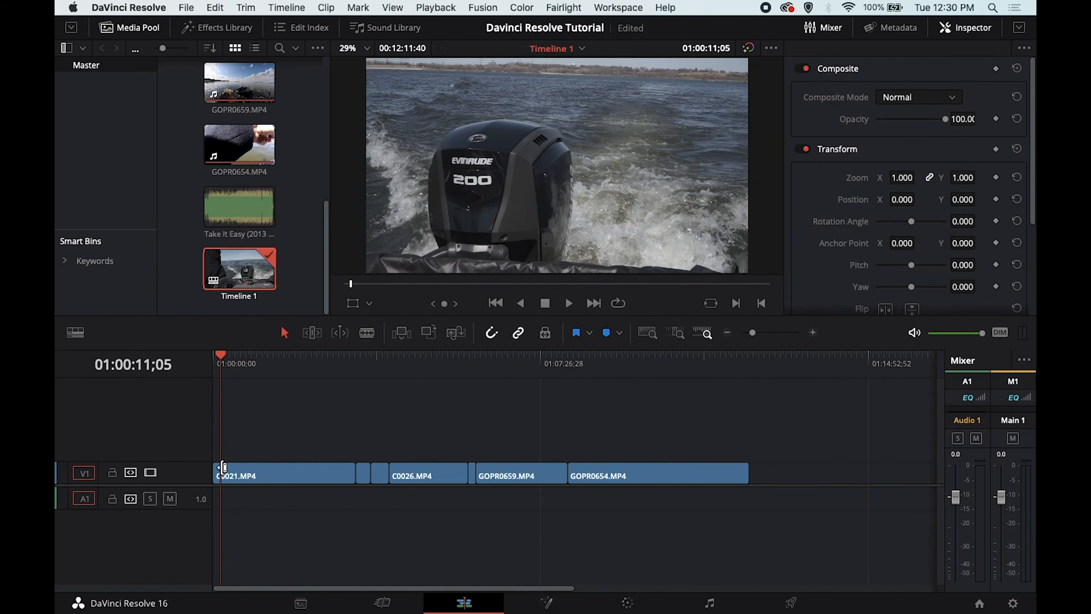
{"action": "key", "text": "b"}
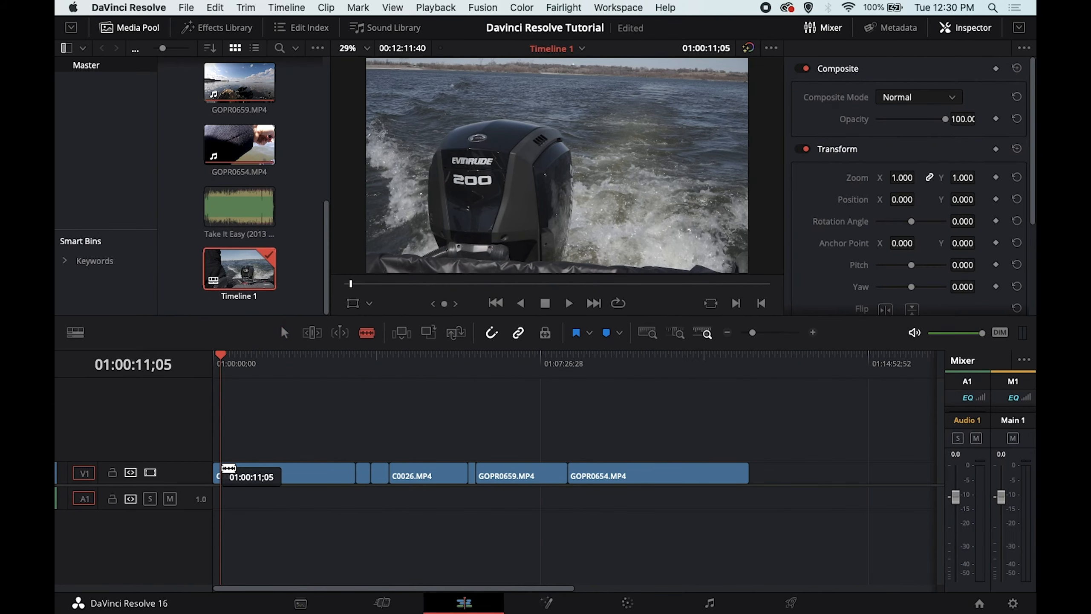
{"action": "left_click", "coordinate": [221, 467]}
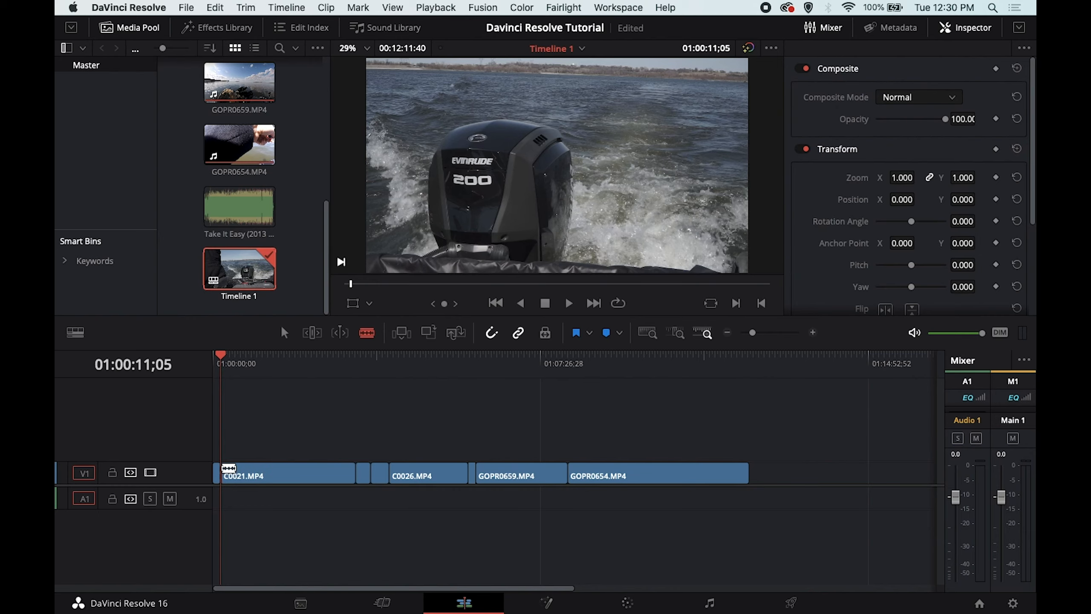
{"action": "key", "text": "a"}
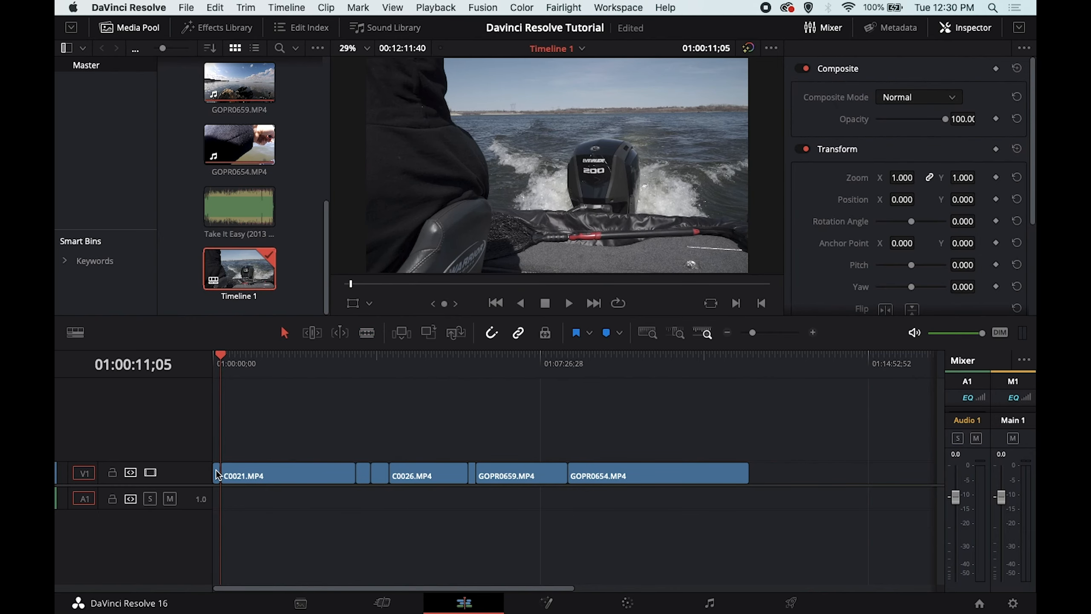
On the Cut page, delete the piece of C0021.MP4 before the split and play the timeline from its start.
{"action": "left_click", "coordinate": [382, 602]}
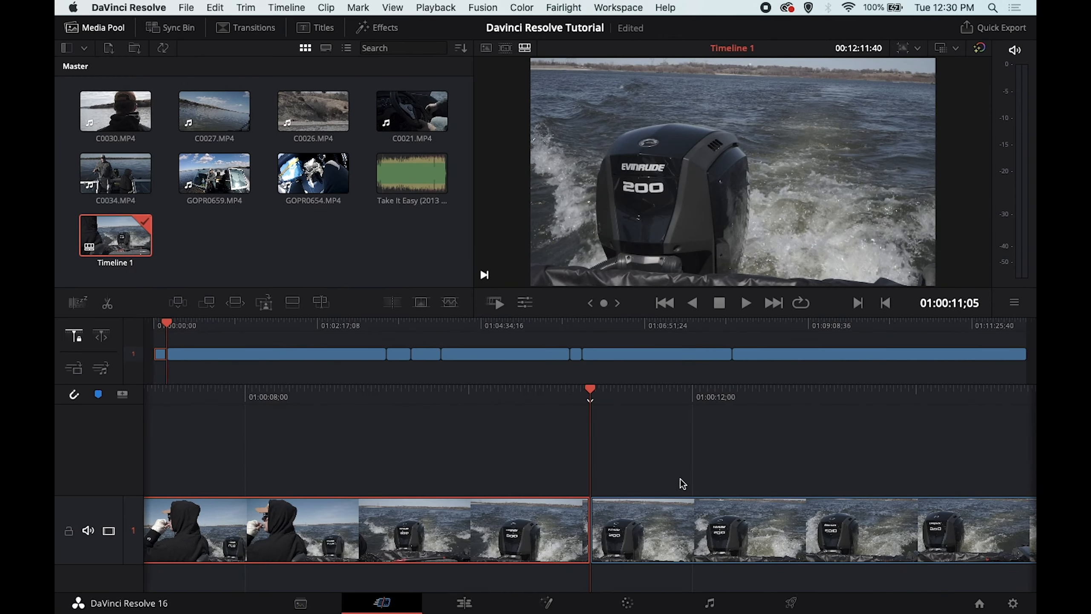
{"action": "scroll", "coordinate": [544, 431], "scroll_direction": "left", "scroll_amount": 3}
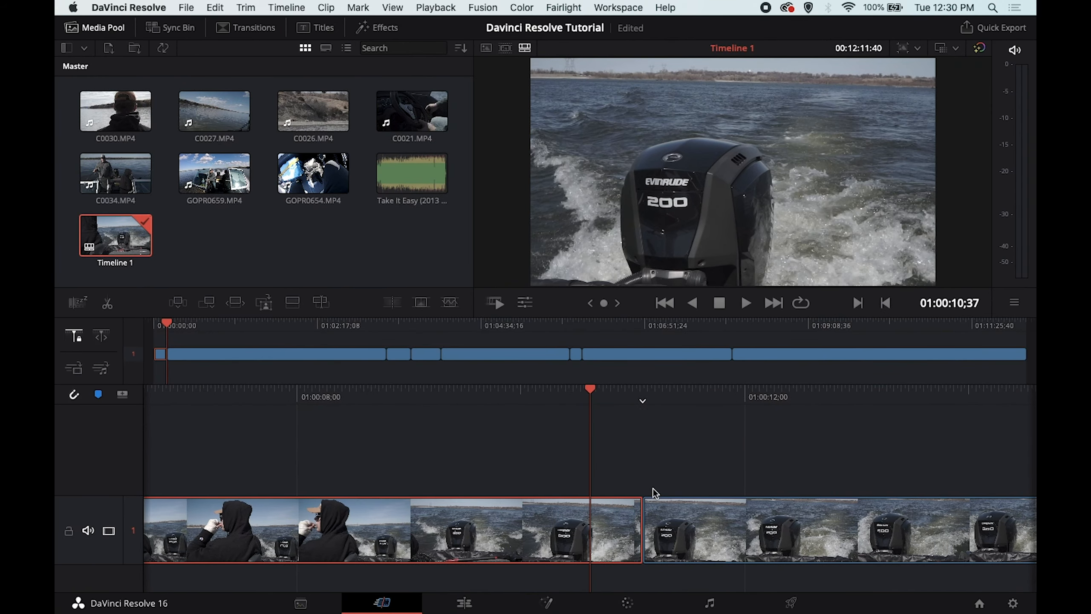
{"action": "left_click", "coordinate": [635, 502]}
{"action": "scroll", "coordinate": [636, 502], "scroll_direction": "right", "scroll_amount": 1}
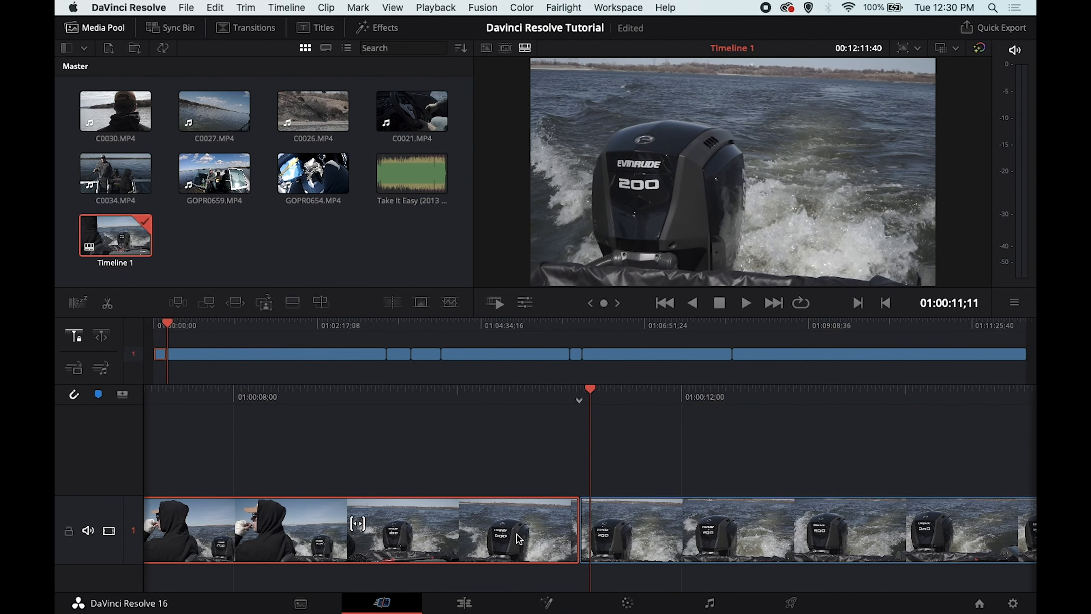
{"action": "key", "text": "BackSpace"}
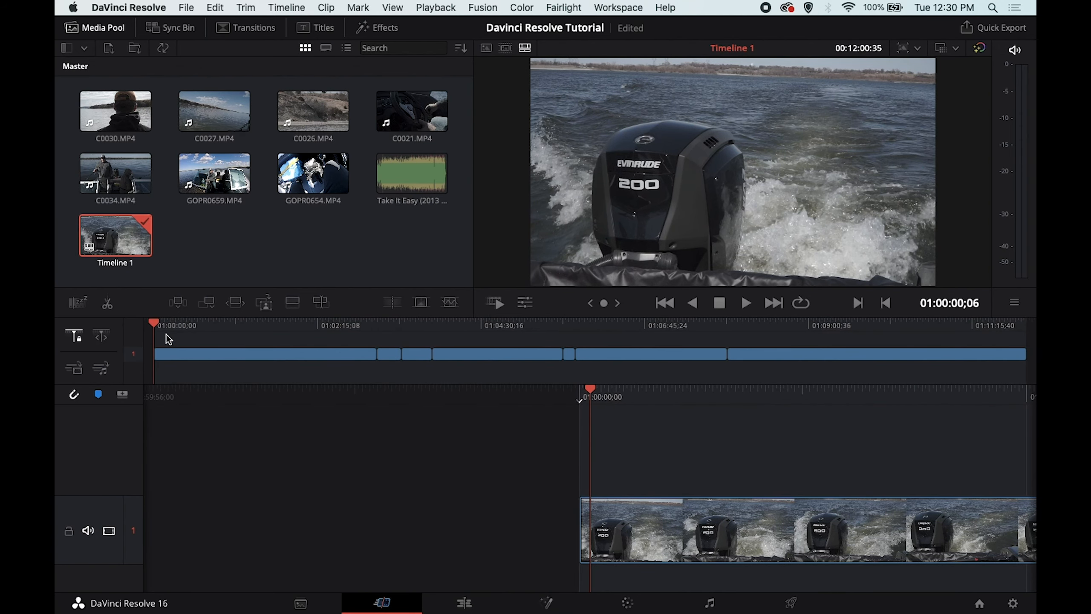
{"action": "mouse_move", "coordinate": [154, 324]}
{"action": "left_mouse_down"}
{"action": "mouse_move", "coordinate": [209, 322]}
{"action": "mouse_move", "coordinate": [146, 330]}
{"action": "left_mouse_up"}
{"action": "key", "text": "space"}
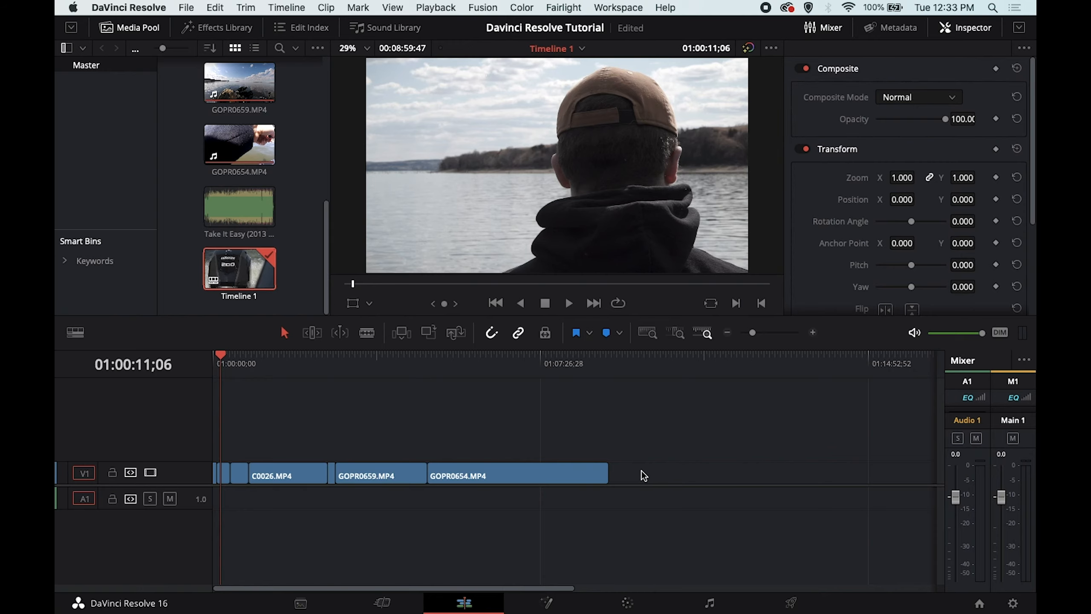
On the Edit page, select all clips on V1, change their clip speed to 40%, and play the timeline.
{"action": "left_click", "coordinate": [382, 603]}
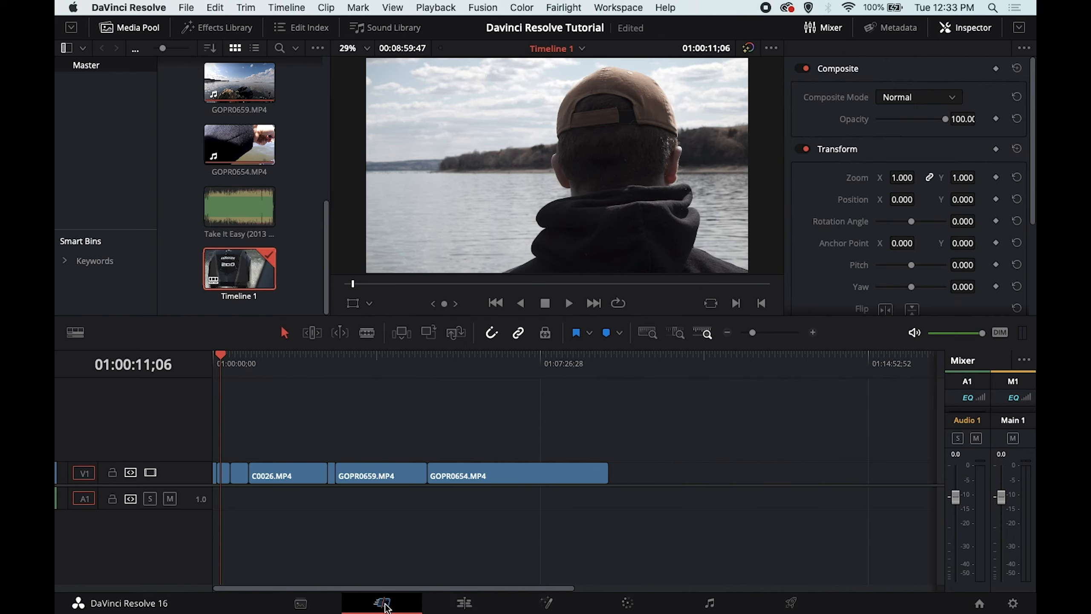
{"action": "left_click", "coordinate": [465, 602]}
{"action": "left_click_drag", "start_coordinate": [634, 470], "coordinate": [206, 469]}
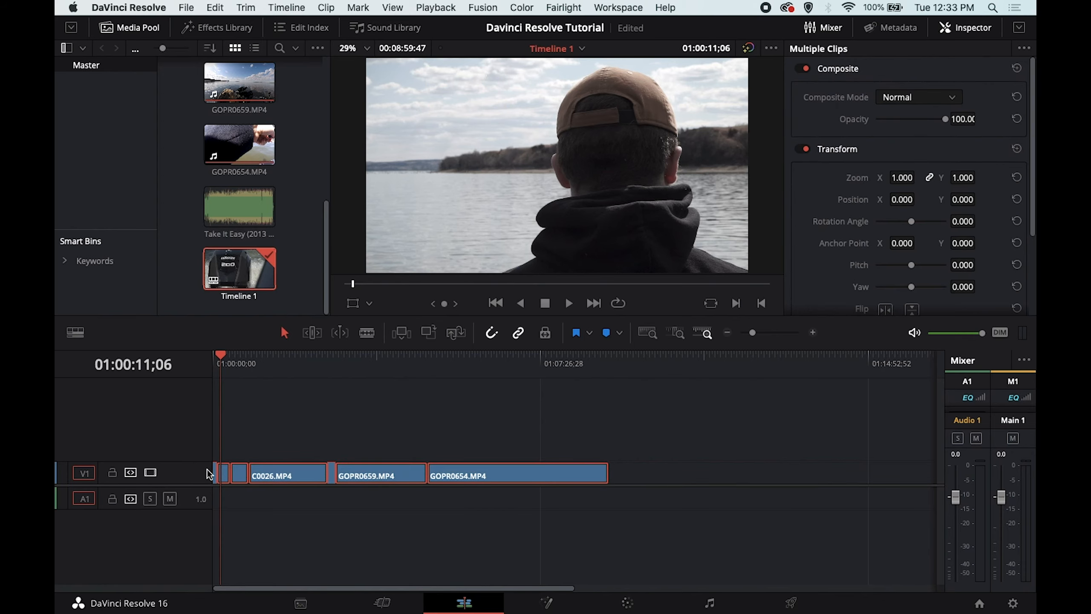
{"action": "right_click", "coordinate": [286, 477]}
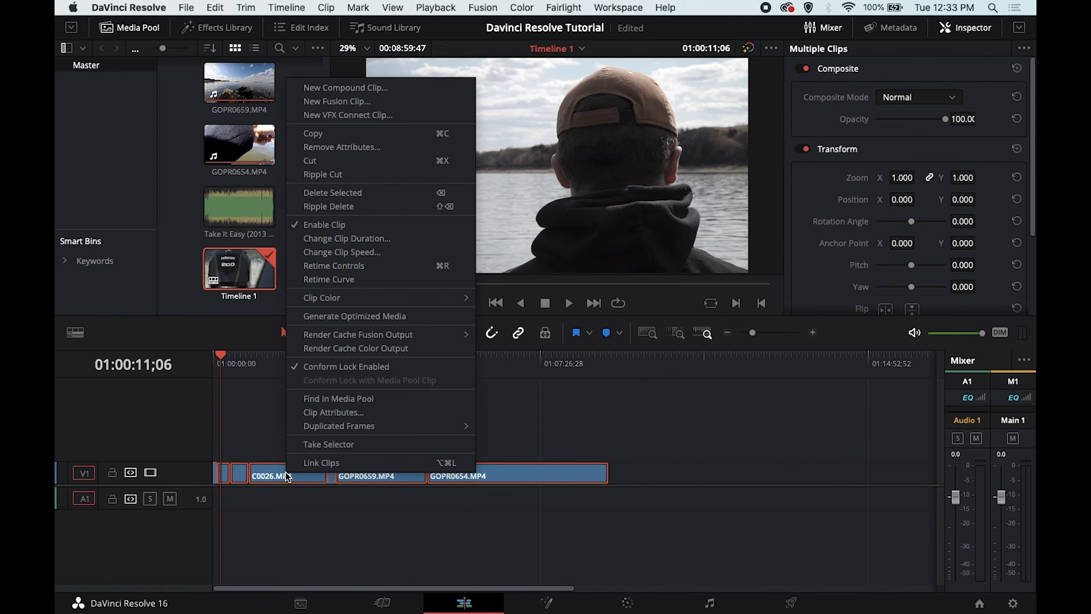
{"action": "left_click", "coordinate": [371, 254]}
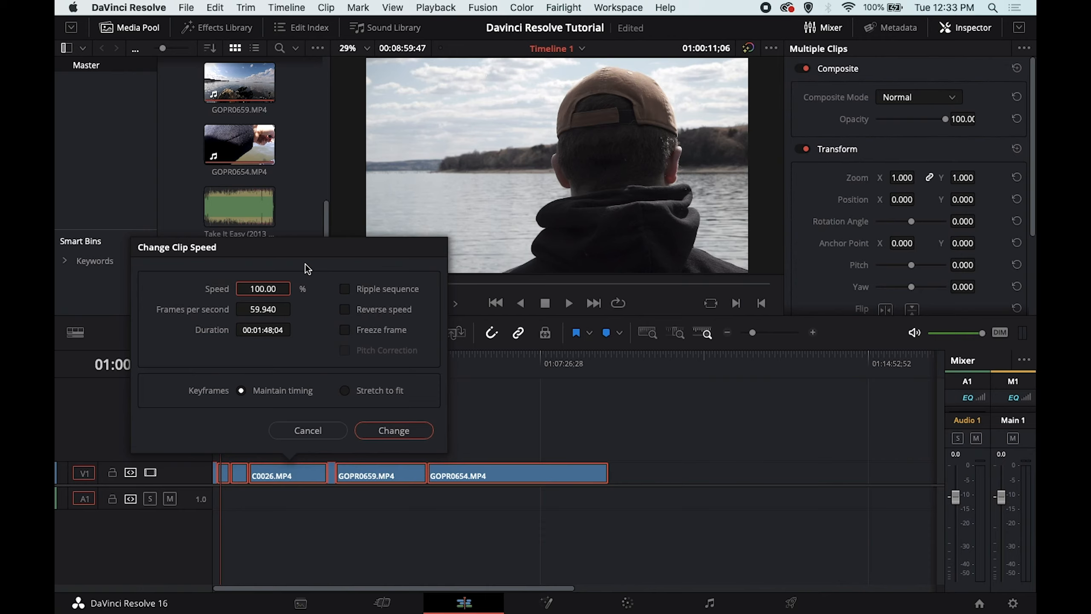
{"action": "type", "text": "40"}
{"action": "left_click", "coordinate": [382, 431]}
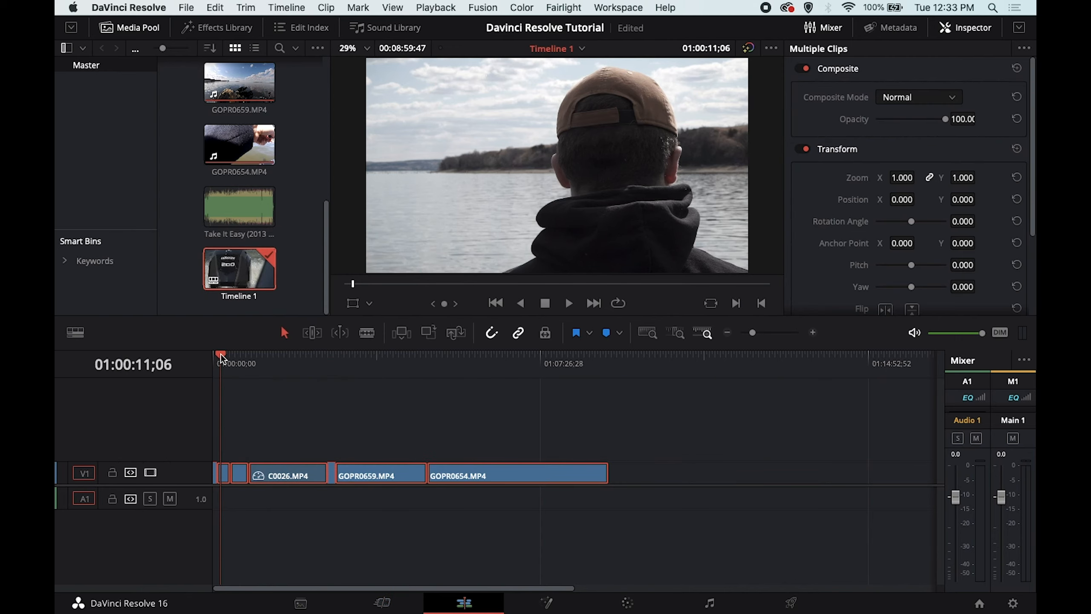
{"action": "key", "text": "space"}
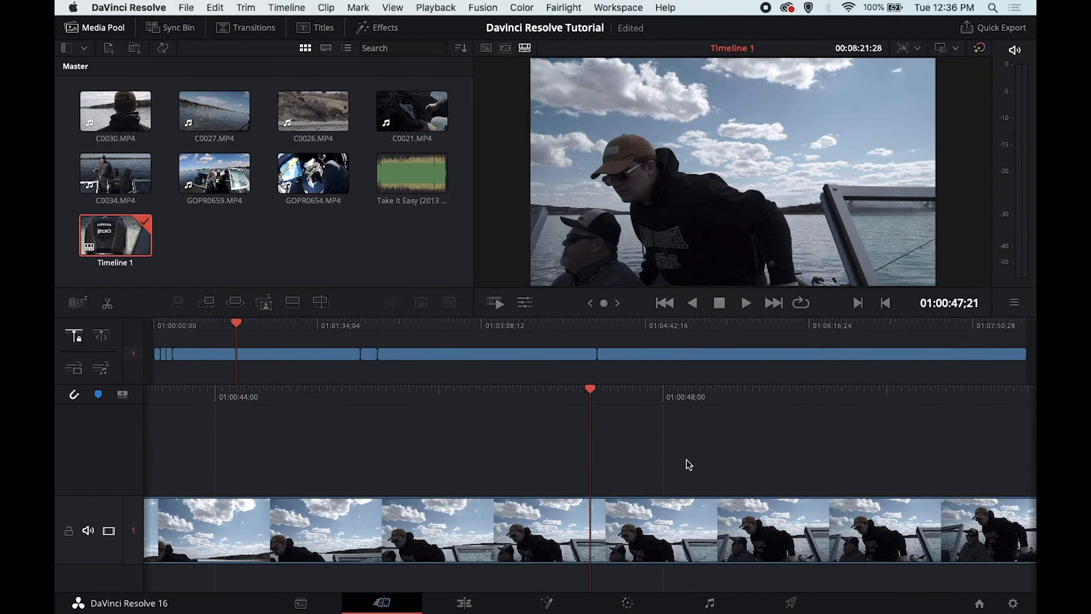
Play the boat footage from about 47 seconds, and review the edited sequence with the Take It Easy song from an earlier point.
{"action": "key", "text": "slash"}
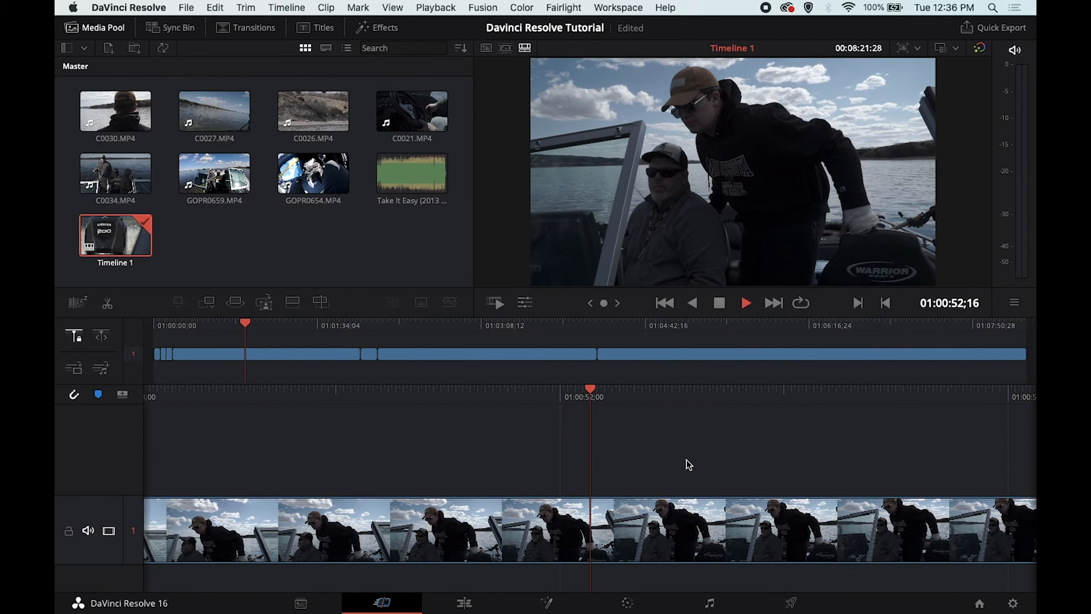
{"action": "key", "text": "space"}
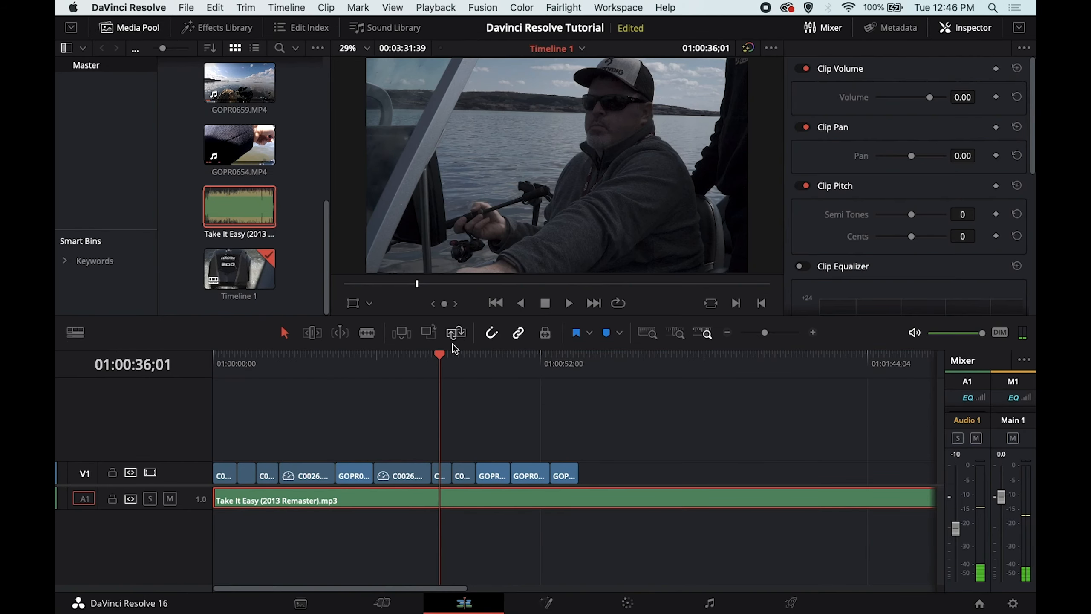
{"action": "left_click_drag", "start_coordinate": [440, 353], "coordinate": [263, 370]}
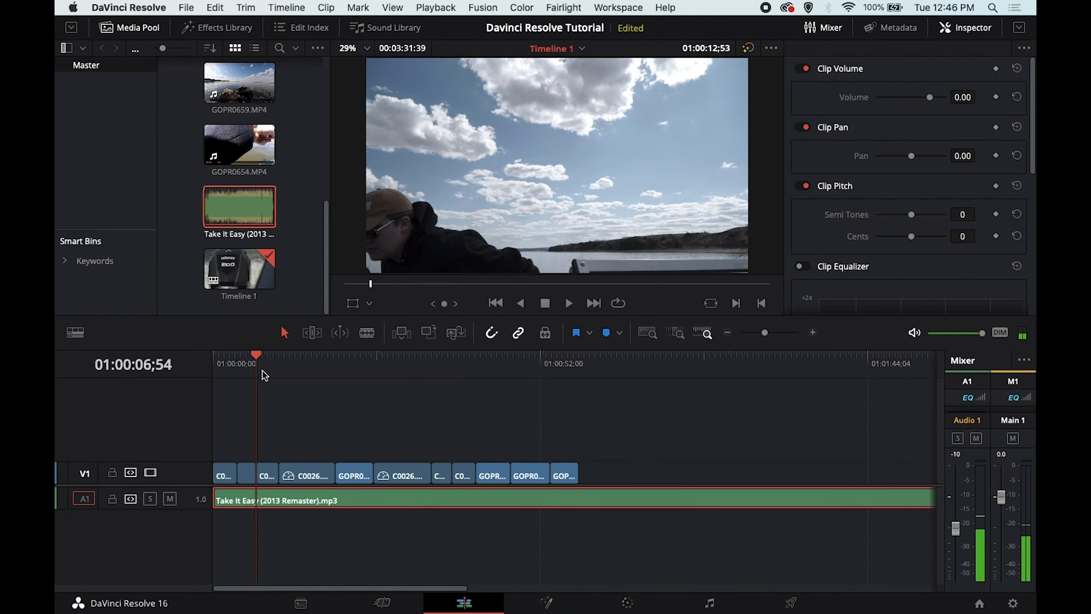
{"action": "key", "text": "space"}
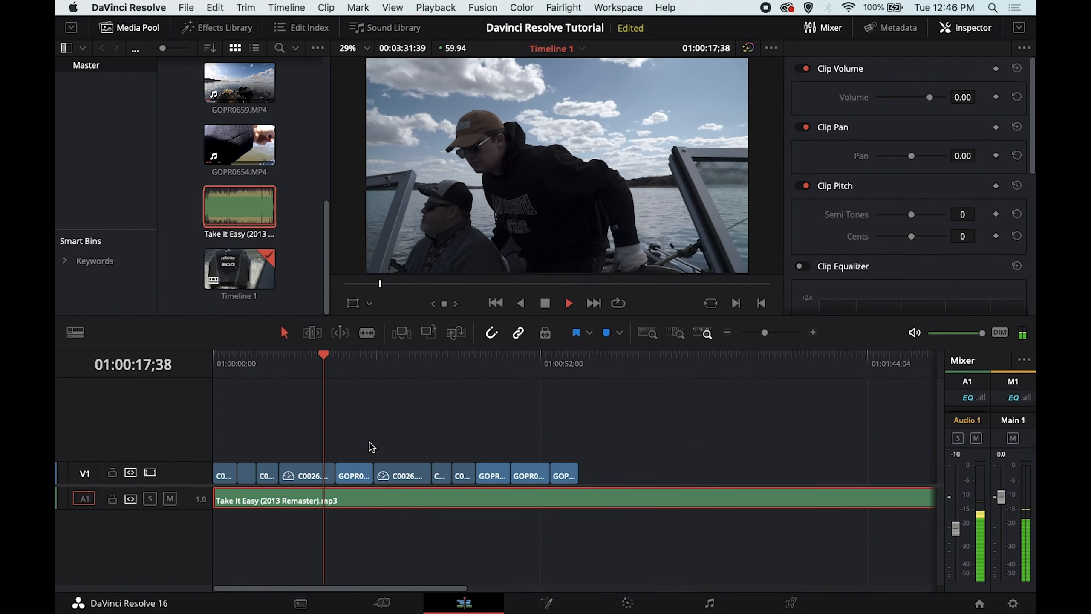
{"action": "key", "text": "space"}
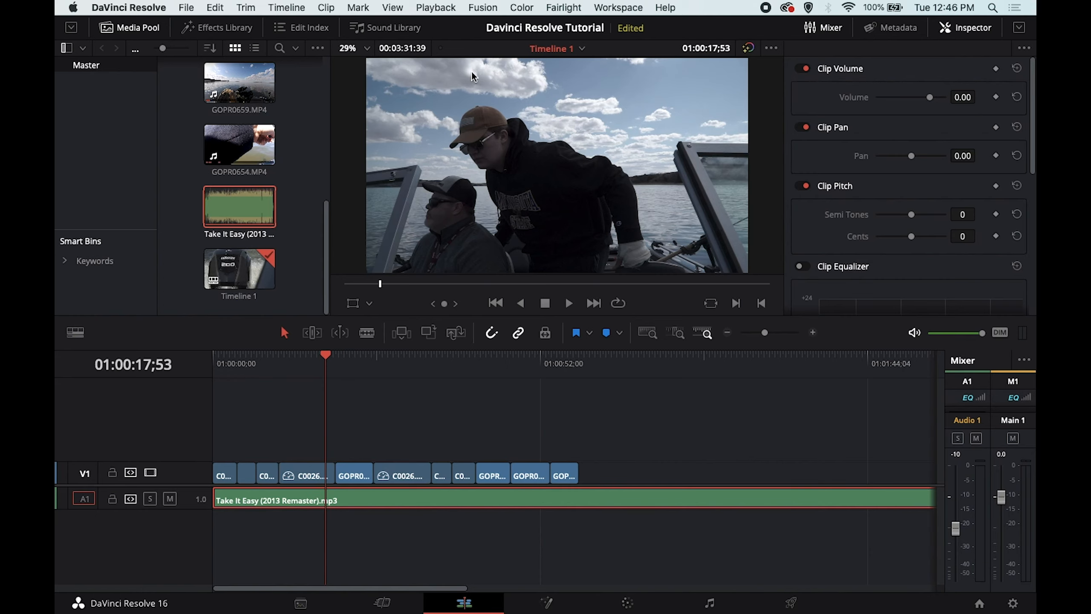
Set the playback Proxy Mode to Half Resolution.
{"action": "left_click", "coordinate": [436, 8]}
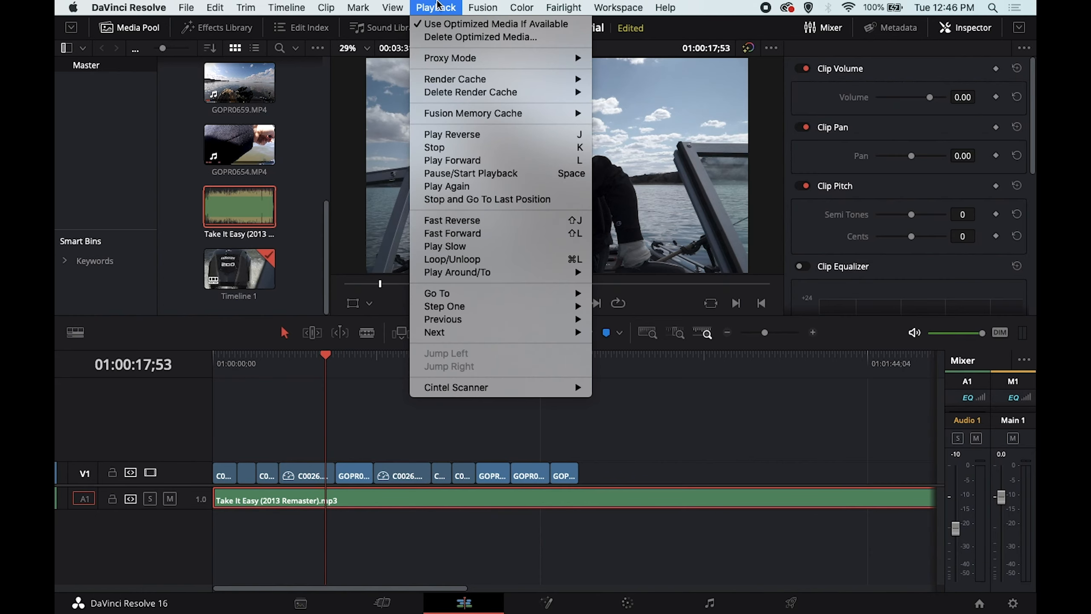
{"action": "mouse_move", "coordinate": [458, 60]}
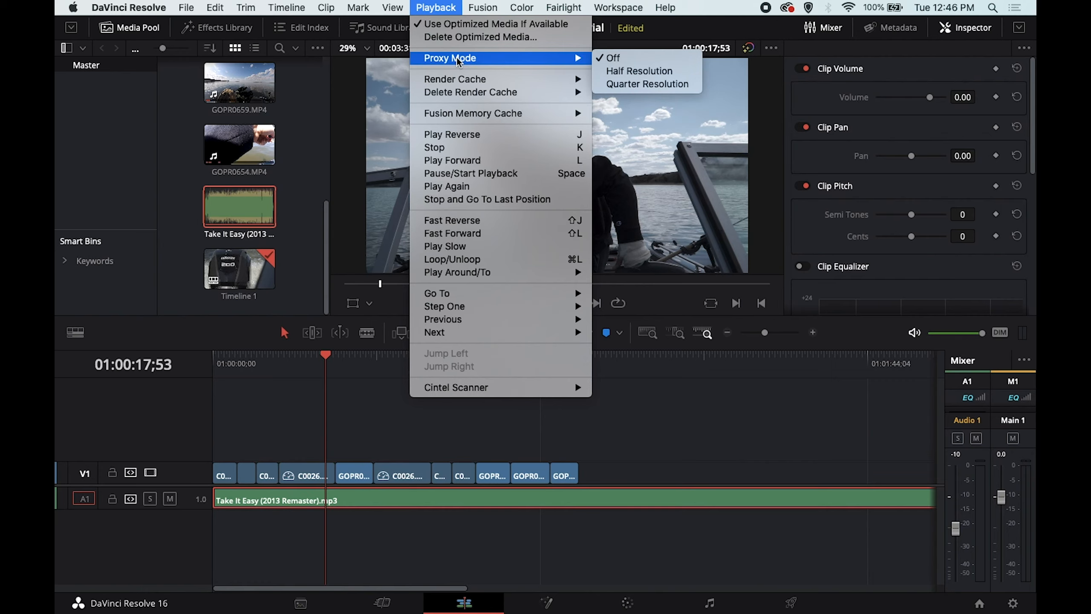
{"action": "left_click", "coordinate": [625, 73]}
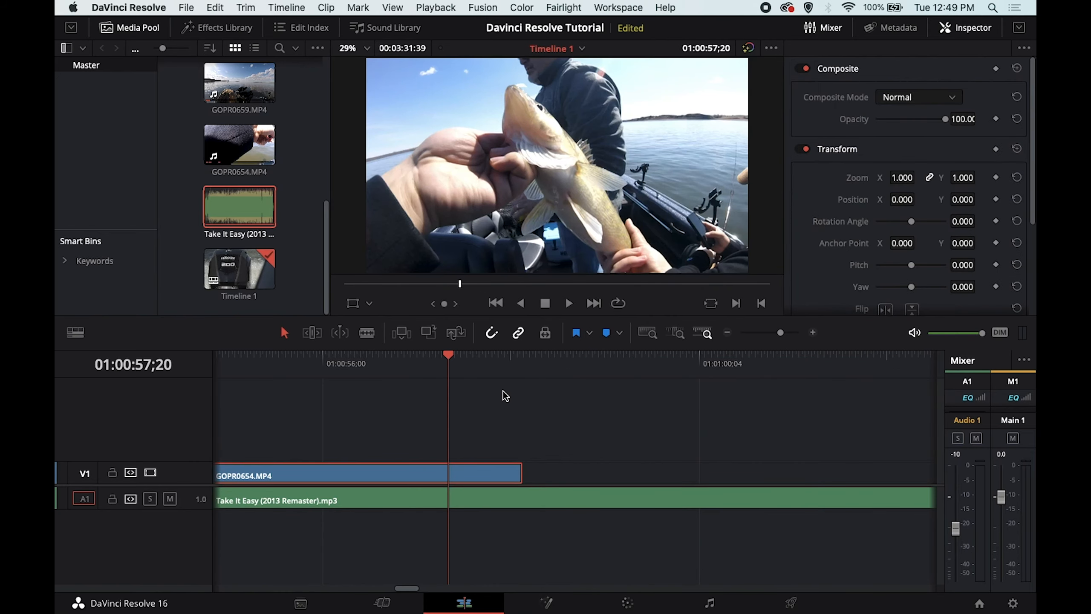
Play the end of the last GOPR0654.MP4 clip, park the playhead at 01:00:57;39, and hide the Mixer while keeping the Inspector open.
{"action": "key", "text": "space"}
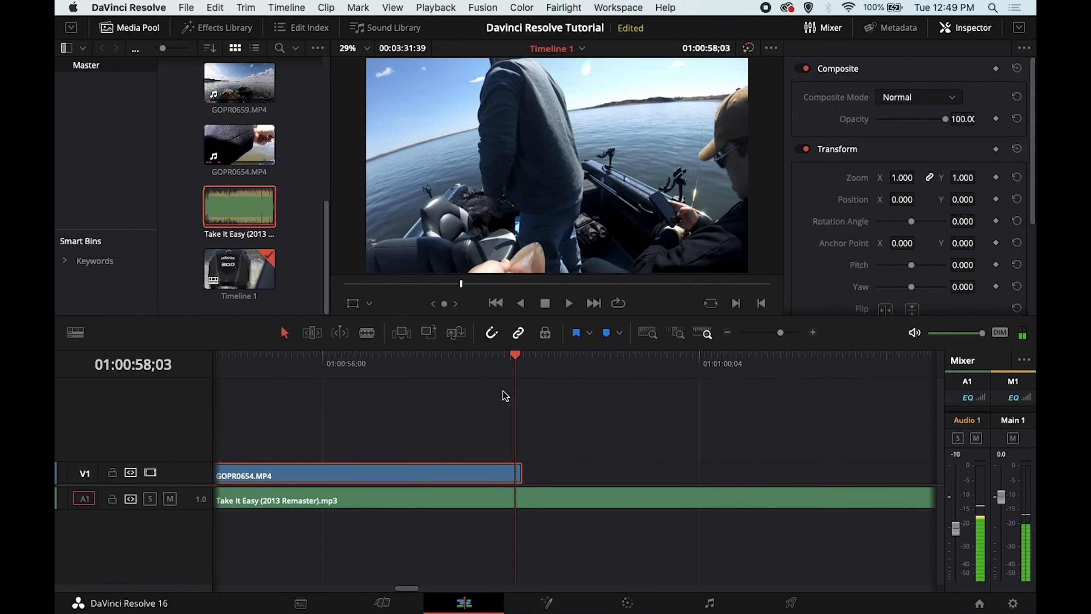
{"action": "left_click_drag", "start_coordinate": [399, 353], "coordinate": [477, 349]}
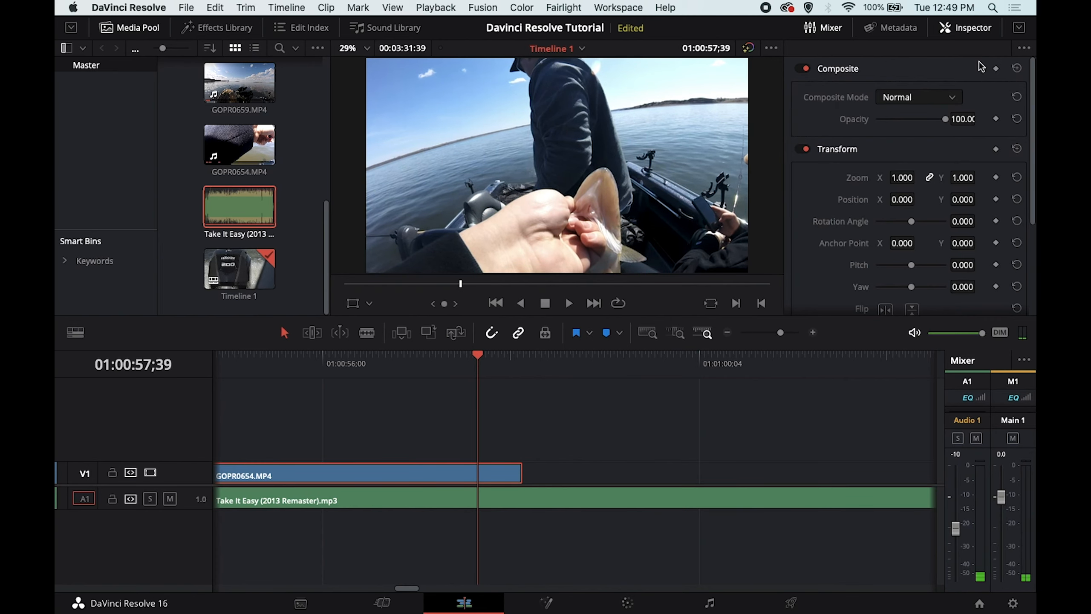
{"action": "left_click", "coordinate": [832, 35]}
{"action": "left_click", "coordinate": [898, 29]}
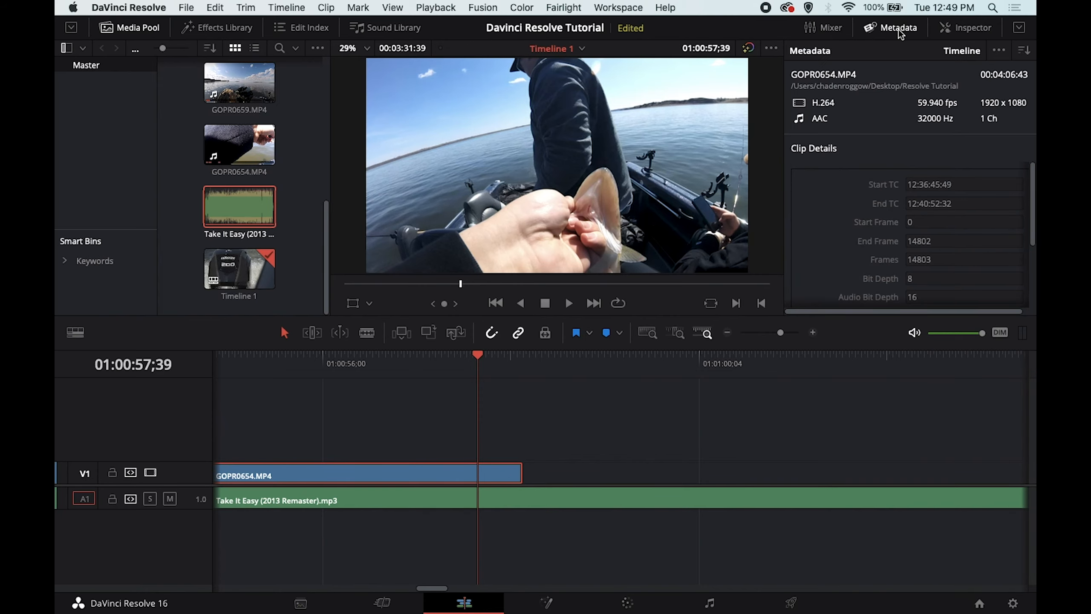
{"action": "left_click", "coordinate": [969, 28]}
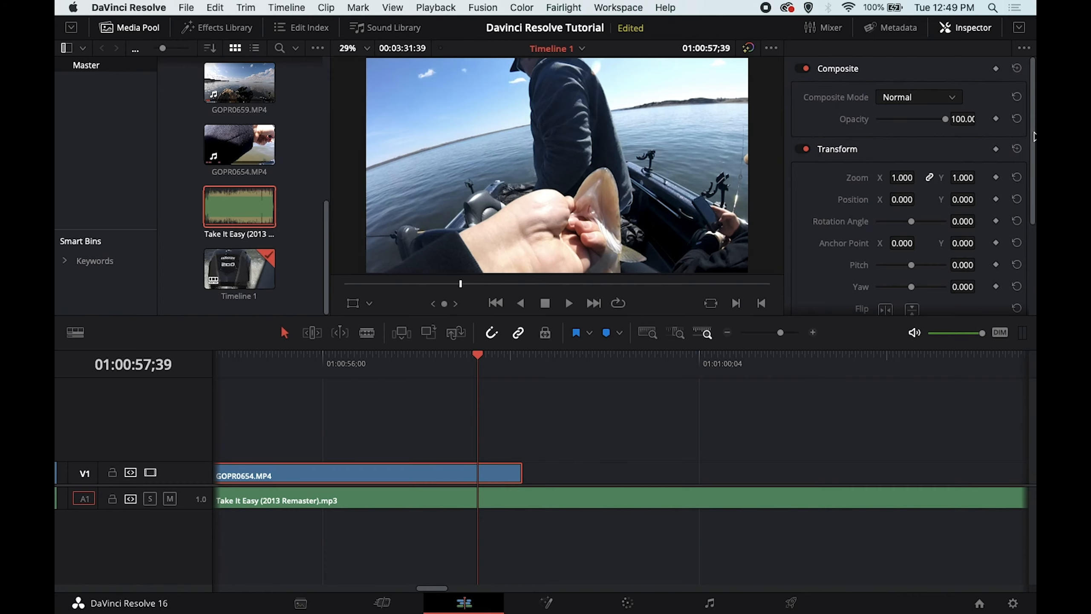
Fade out the last GOPR0654.MP4 clip with an opacity keyframe at 01:00:57;39 and opacity 0.00 at 01:00:58;08.
{"action": "left_click_drag", "start_coordinate": [1033, 138], "coordinate": [1035, 71]}
{"action": "left_click", "coordinate": [995, 118]}
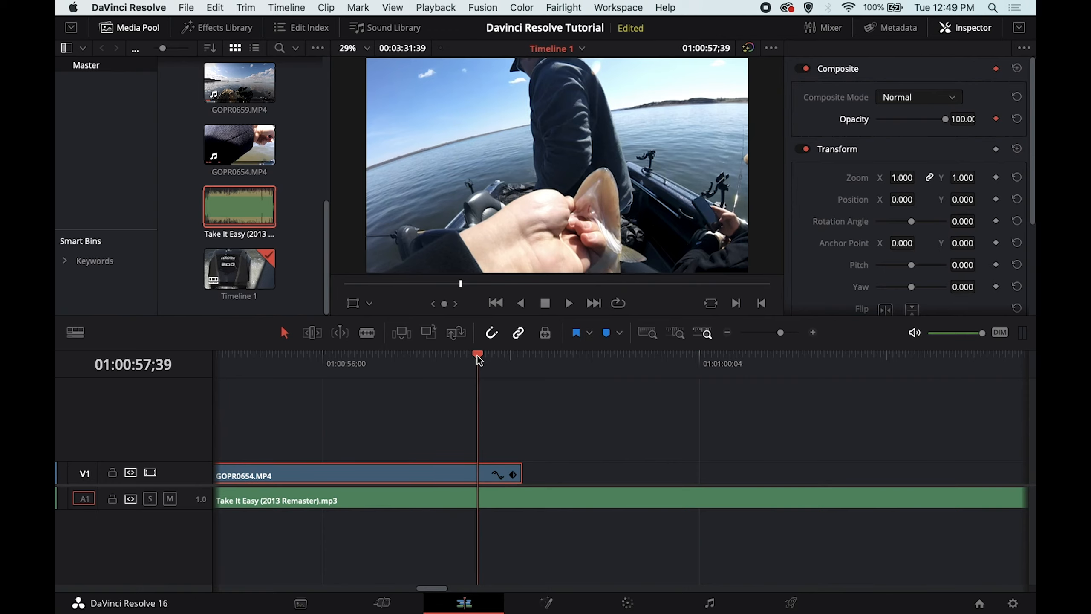
{"action": "left_click_drag", "start_coordinate": [478, 355], "coordinate": [526, 356]}
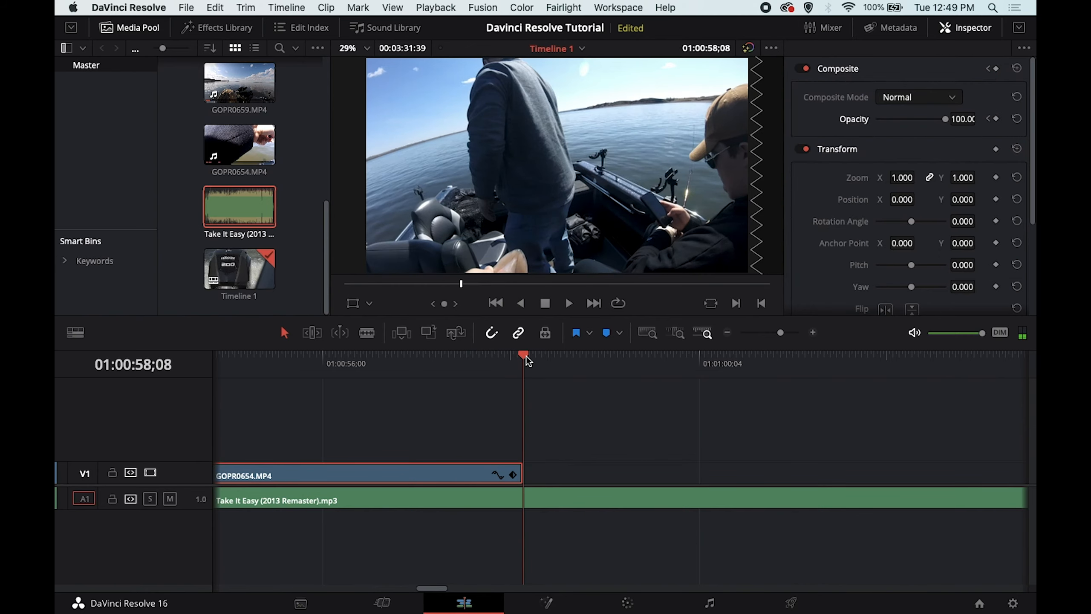
{"action": "left_click_drag", "start_coordinate": [945, 119], "coordinate": [843, 124]}
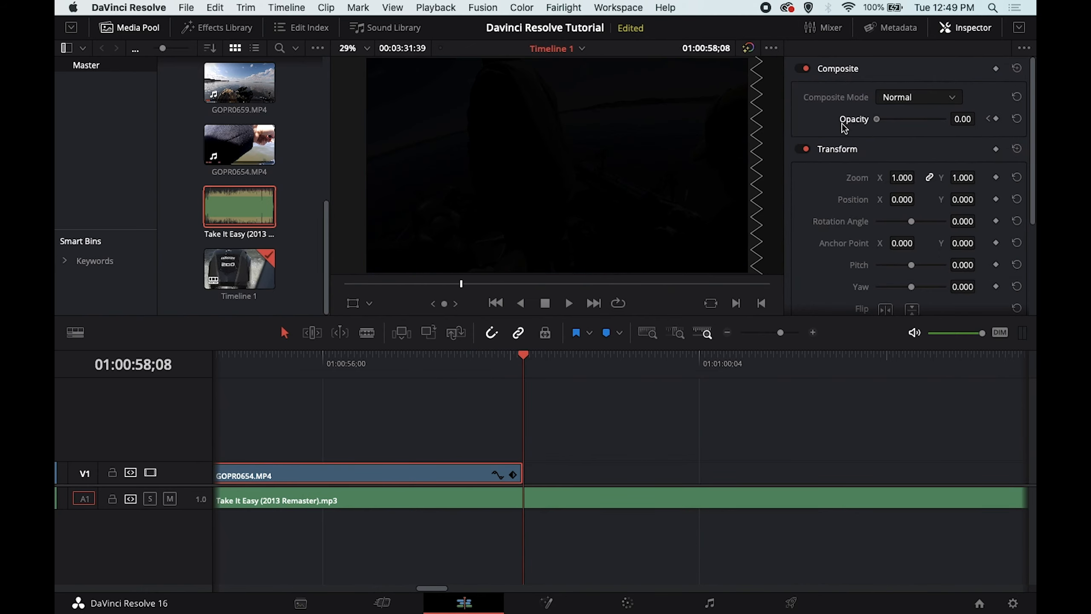
Display the opacity curve of the last GOPR0654.MP4 clip and play its fade-out from 01:00:57;27.
{"action": "left_click", "coordinate": [498, 476]}
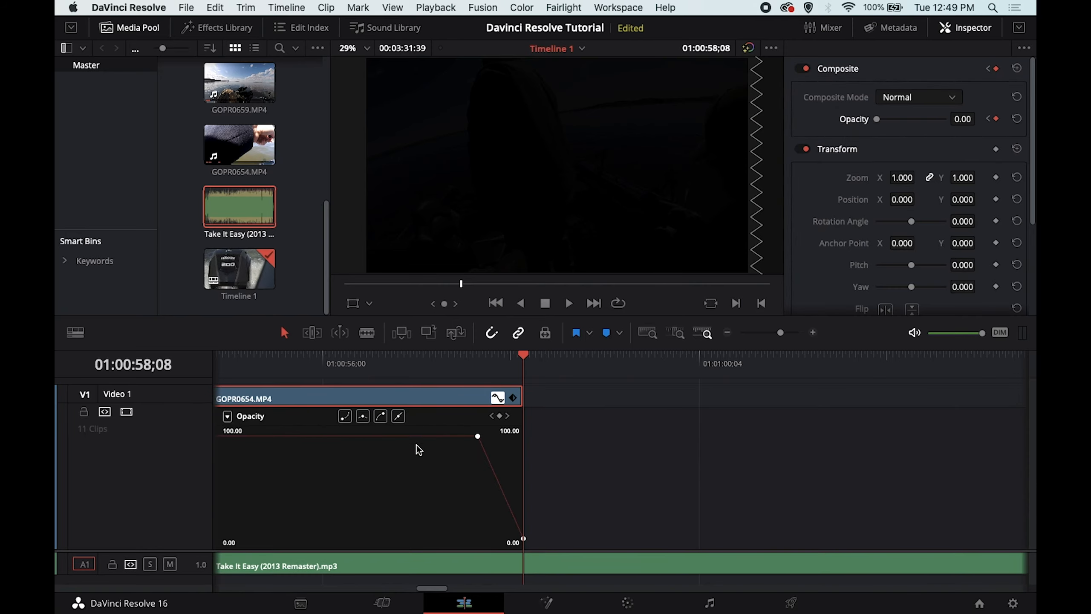
{"action": "scroll", "coordinate": [417, 445], "scroll_direction": "left", "scroll_amount": 5}
{"action": "left_click", "coordinate": [710, 398]}
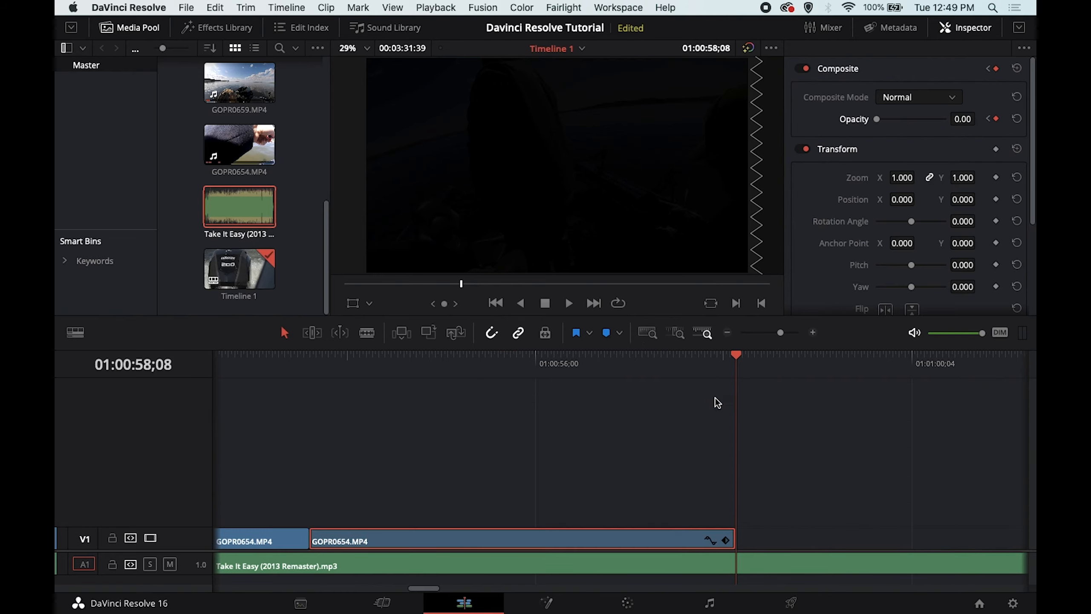
{"action": "left_click", "coordinate": [713, 539]}
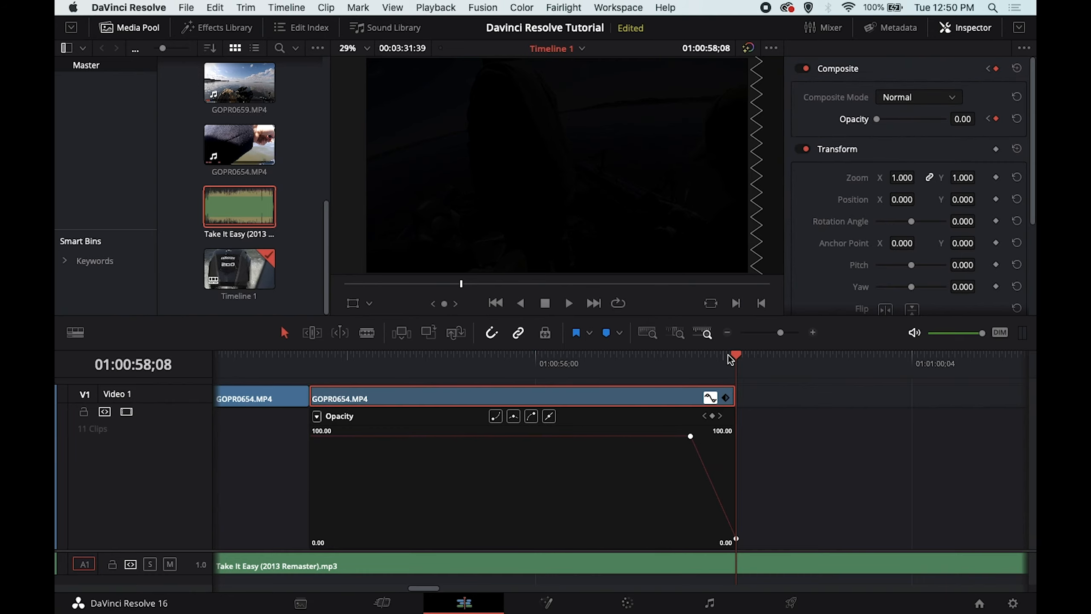
{"action": "left_click_drag", "start_coordinate": [735, 357], "coordinate": [672, 358]}
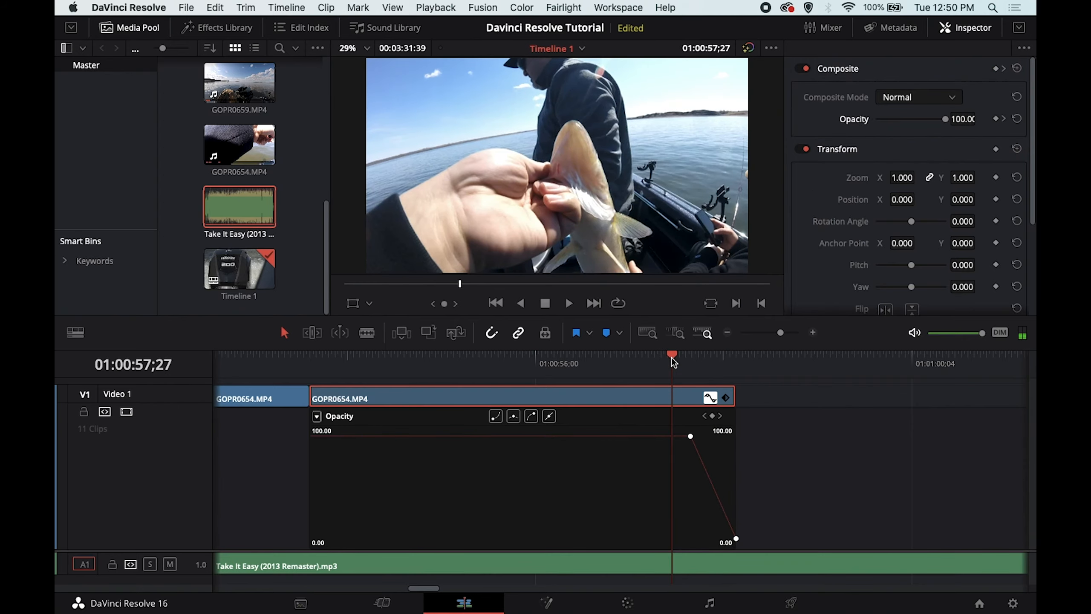
{"action": "key", "text": "space"}
{"action": "key", "text": "space"}
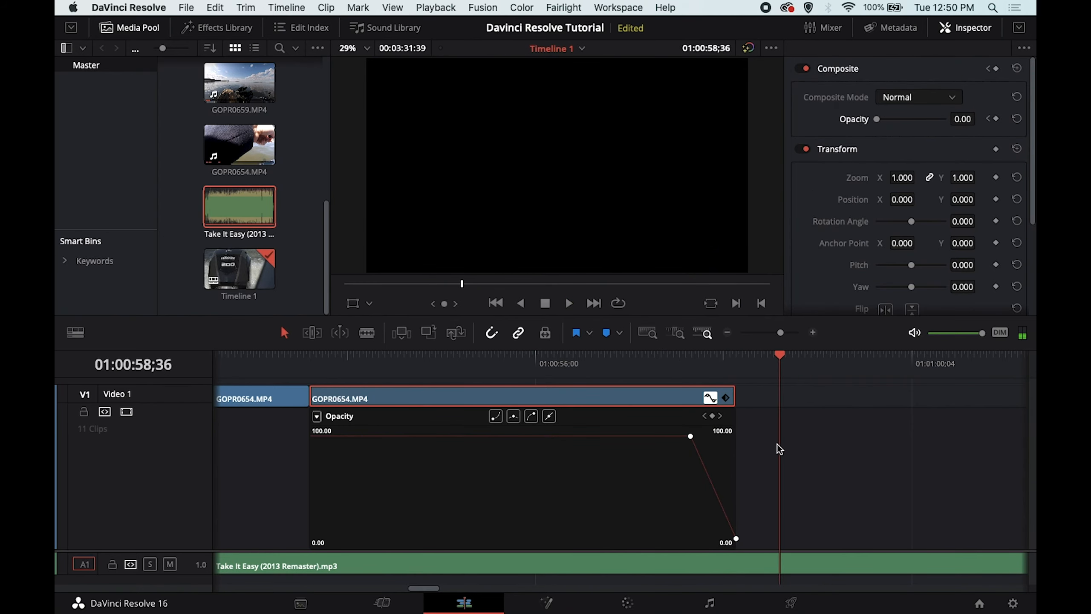
Fade out the Take It Easy song with a volume keyframe at 01:00:56;57 and volume -100 at 01:00:58;08.
{"action": "left_click", "coordinate": [743, 566]}
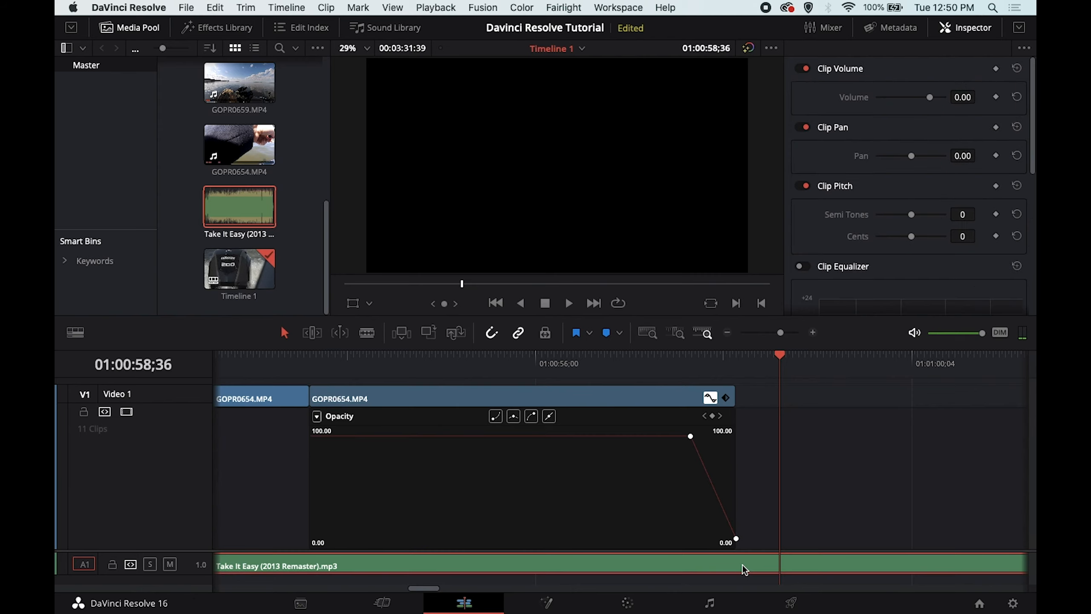
{"action": "left_click_drag", "start_coordinate": [785, 354], "coordinate": [625, 360]}
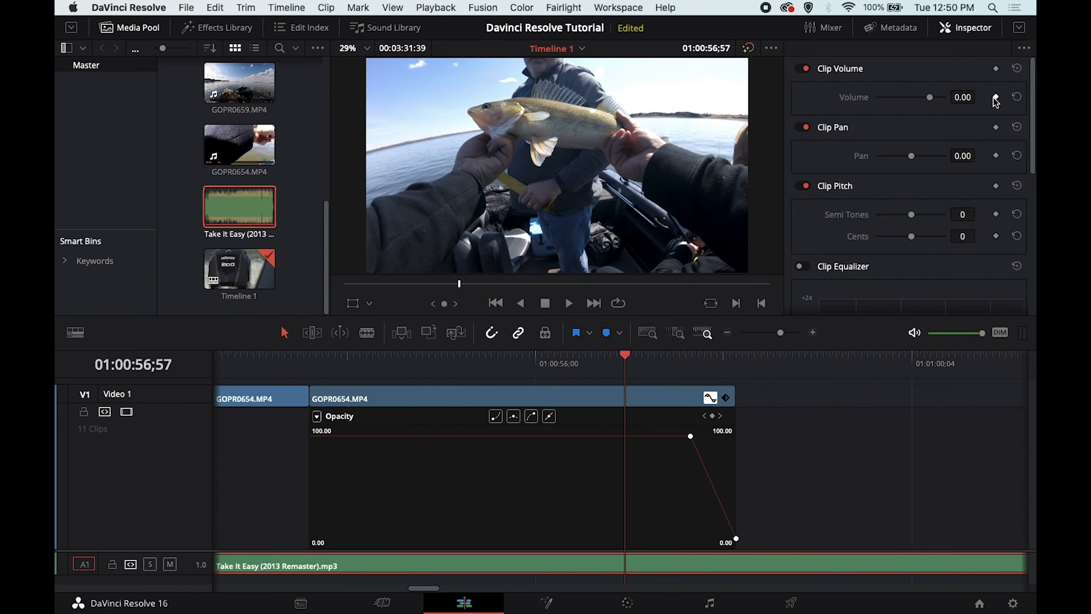
{"action": "left_click", "coordinate": [996, 98]}
{"action": "left_click", "coordinate": [625, 353]}
{"action": "left_click_drag", "start_coordinate": [625, 354], "coordinate": [735, 358]}
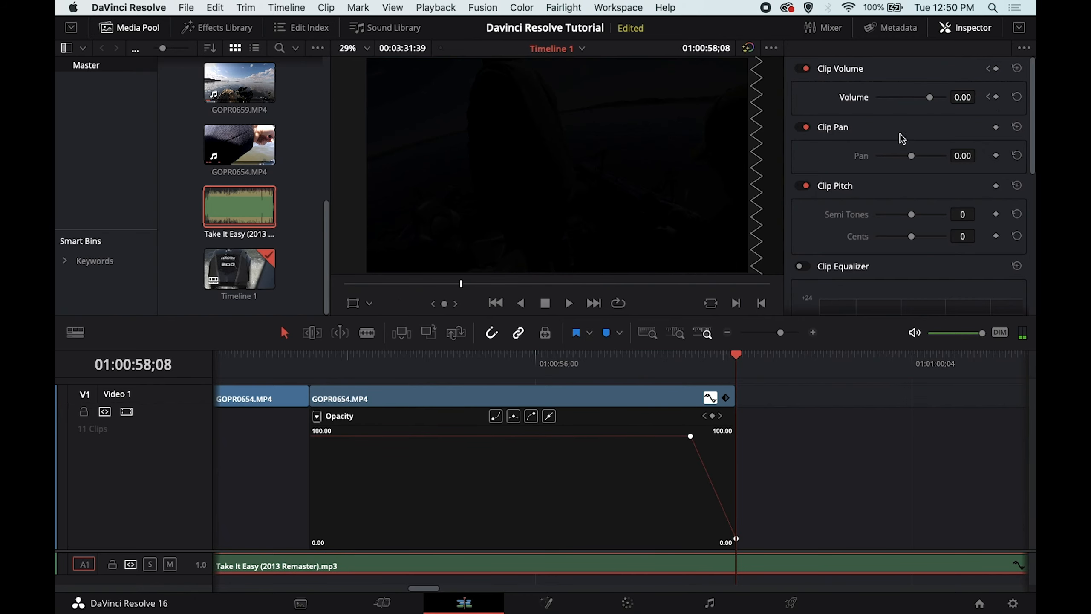
{"action": "left_click_drag", "start_coordinate": [930, 98], "coordinate": [875, 98]}
Split the Take It Easy song at 01:00:58;08 and delete the part after the end of the video.
{"action": "key", "text": "super+b"}
{"action": "left_click", "coordinate": [740, 562]}
{"action": "key", "text": "BackSpace"}
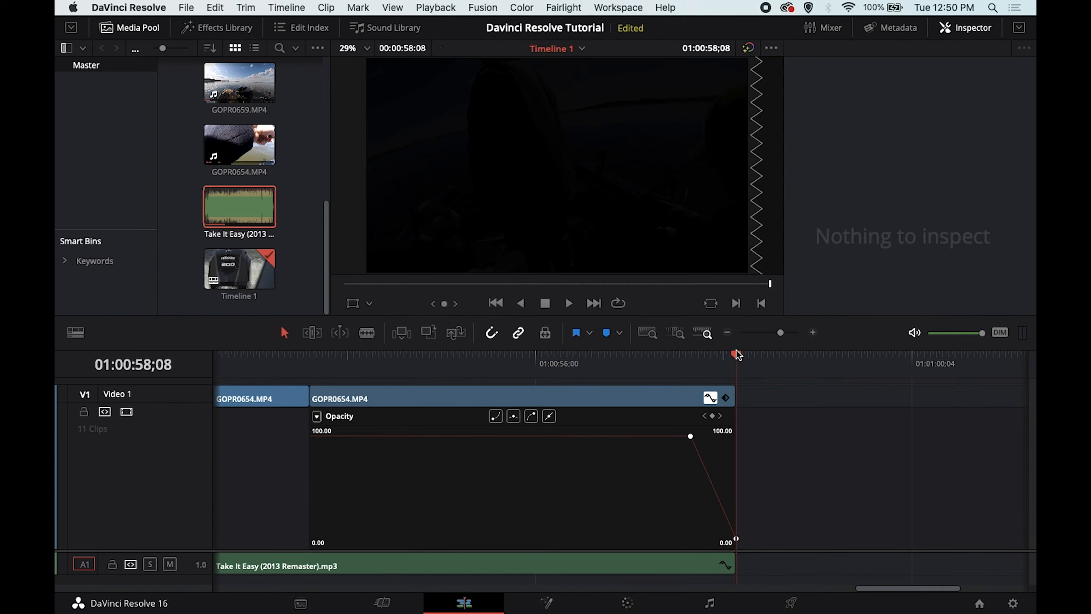
Play the end of the timeline to review the picture and song fade-outs together.
{"action": "left_click_drag", "start_coordinate": [736, 354], "coordinate": [565, 365]}
{"action": "key", "text": "space"}
{"action": "scroll", "coordinate": [790, 484], "scroll_direction": "left", "scroll_amount": 5}
{"action": "scroll", "coordinate": [790, 485], "scroll_direction": "right", "scroll_amount": 7}
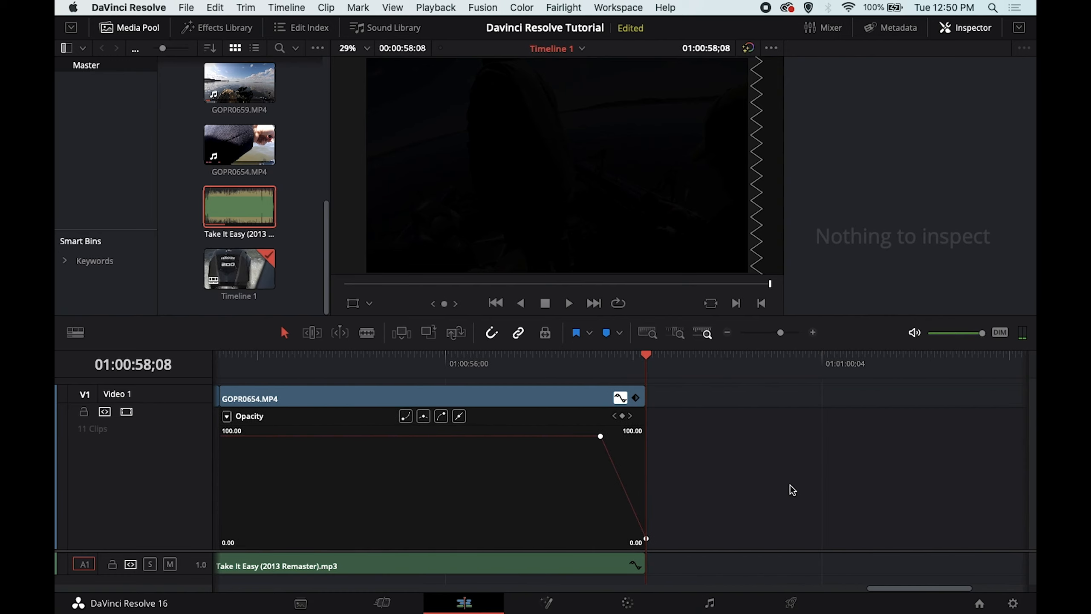
Show the song's volume curve, add a keyframe at 01:00:57;39, move it up and closer to the clip's end, and play the fade.
{"action": "left_click", "coordinate": [635, 565]}
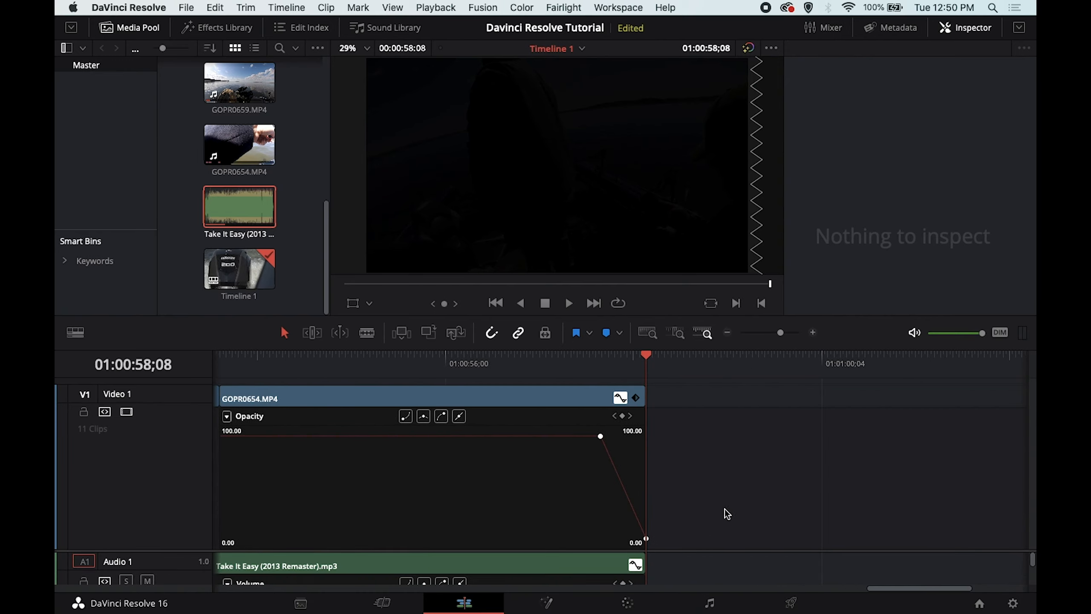
{"action": "left_click_drag", "start_coordinate": [186, 551], "coordinate": [200, 409]}
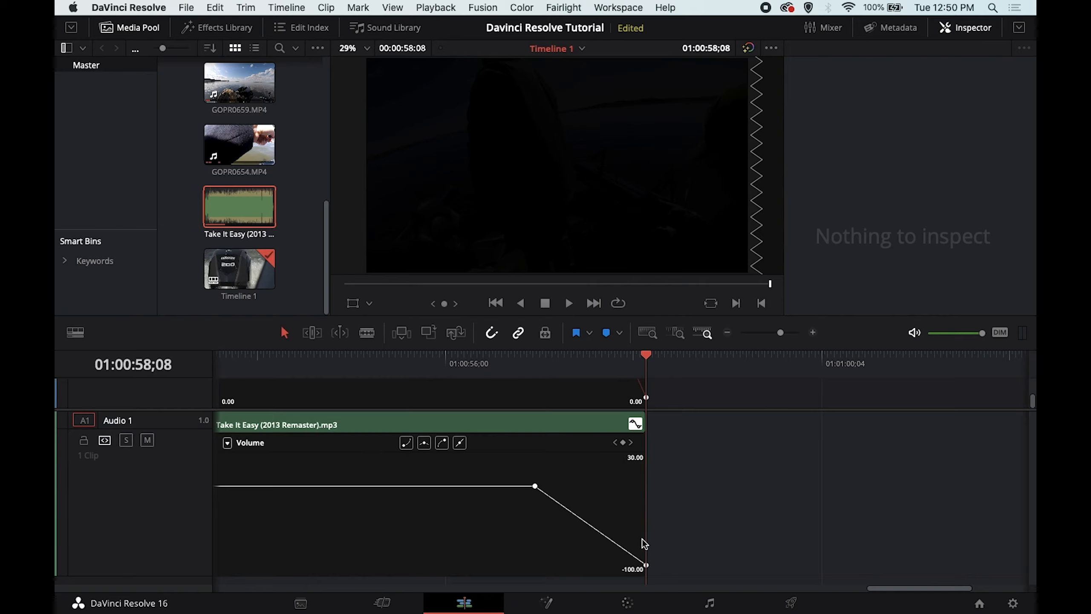
{"action": "left_click", "coordinate": [603, 494]}
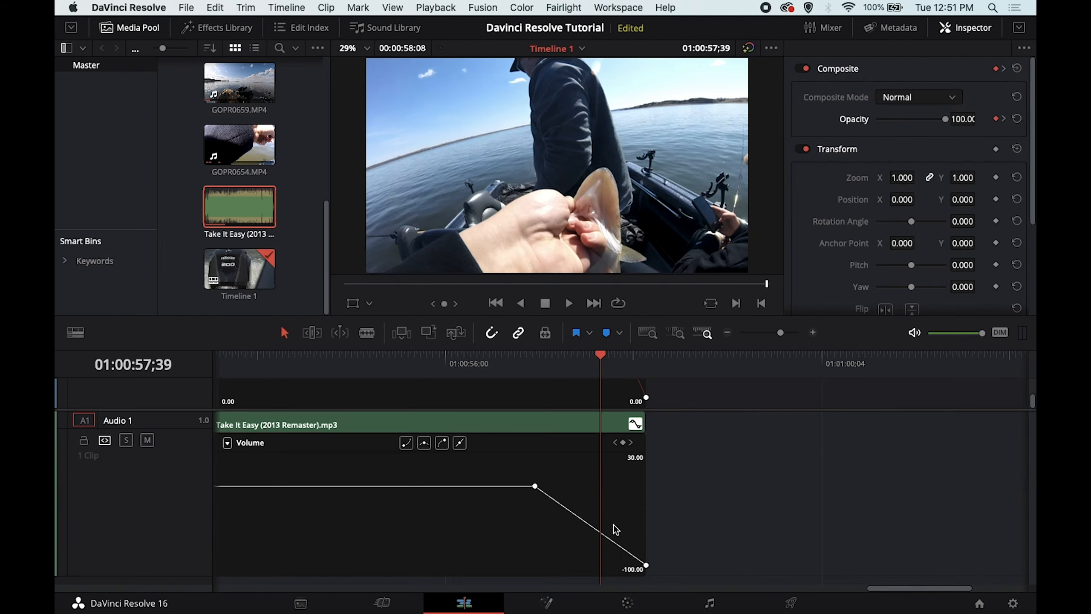
{"action": "left_click", "coordinate": [622, 443]}
{"action": "left_click_drag", "start_coordinate": [600, 532], "coordinate": [634, 512]}
{"action": "left_click_drag", "start_coordinate": [600, 354], "coordinate": [474, 355]}
{"action": "key", "text": "space"}
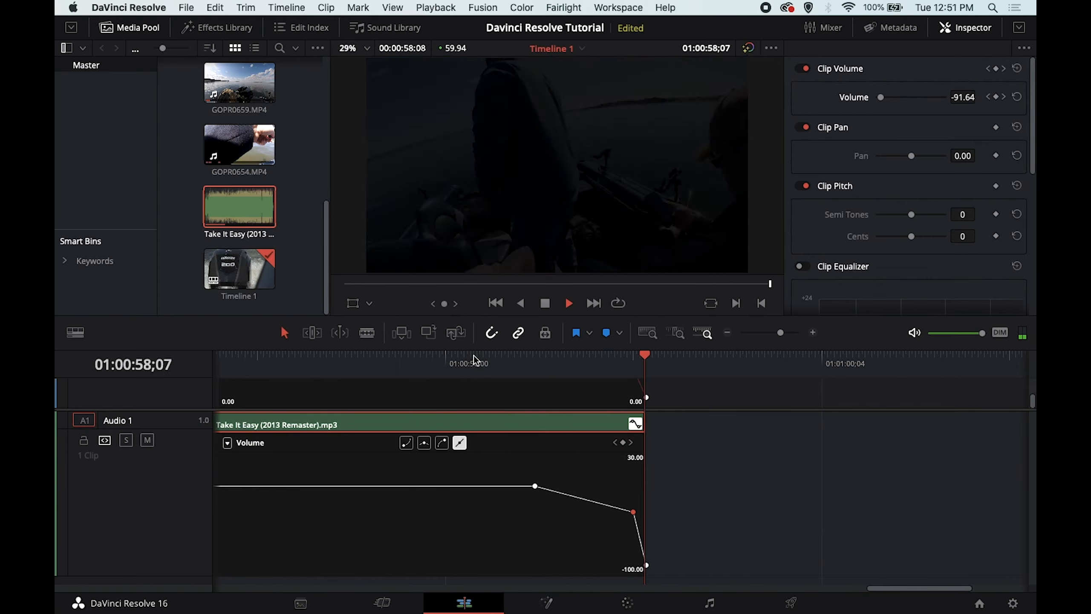
Move the middle volume keyframe slightly higher and nearer the song's end, and replay the fade-out.
{"action": "left_click_drag", "start_coordinate": [633, 512], "coordinate": [638, 502]}
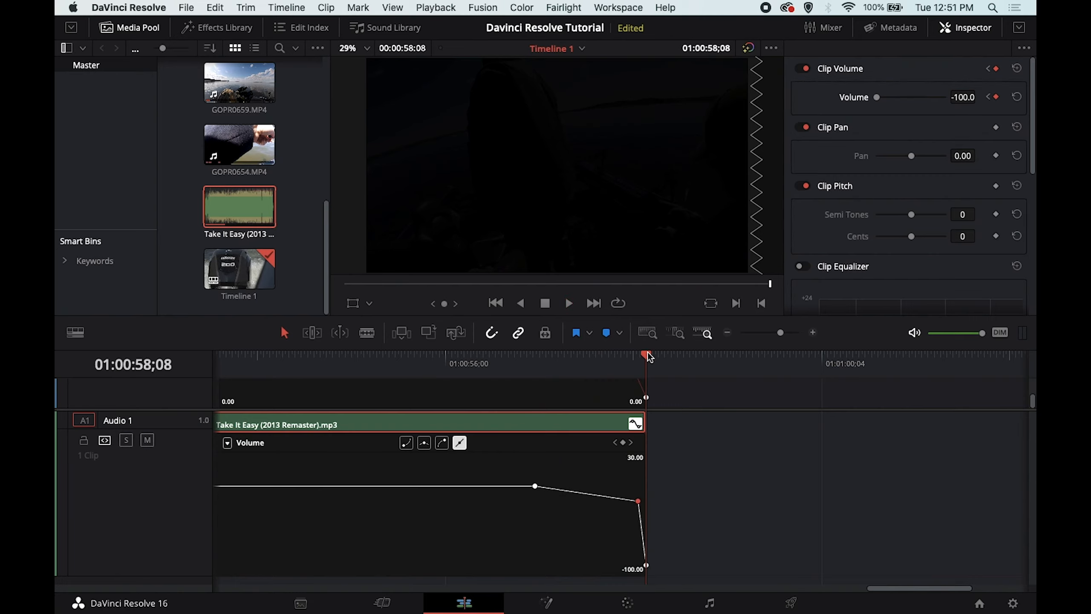
{"action": "left_click_drag", "start_coordinate": [644, 353], "coordinate": [508, 367]}
{"action": "key", "text": "space"}
Play the edited timeline from its start at 01:00:00;00 to about 01:00:06;21.
{"action": "left_click", "coordinate": [455, 599]}
{"action": "left_click_drag", "start_coordinate": [266, 359], "coordinate": [212, 356]}
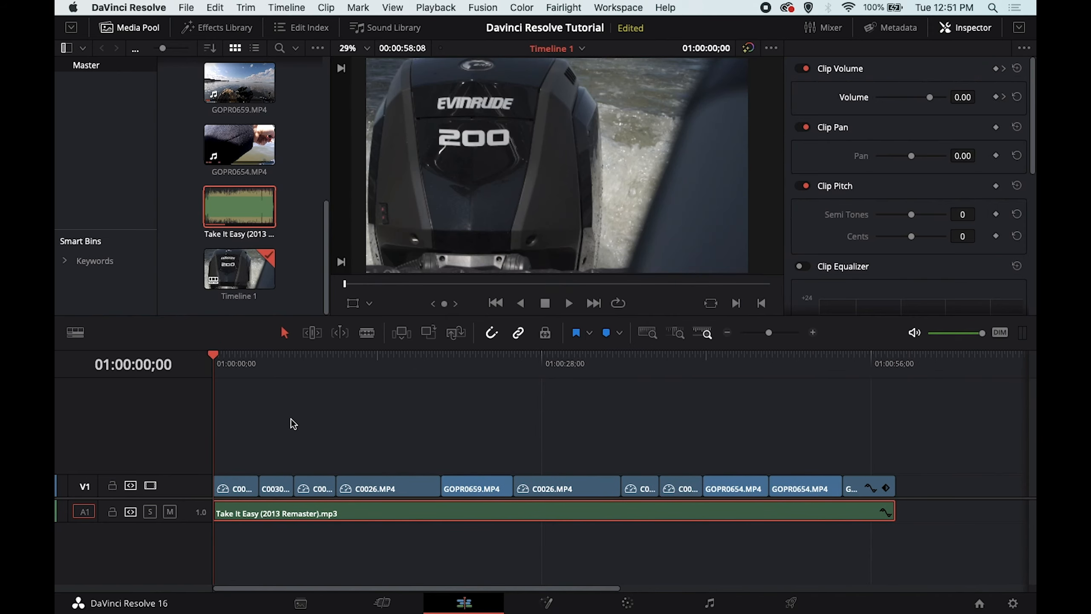
{"action": "key", "text": "space"}
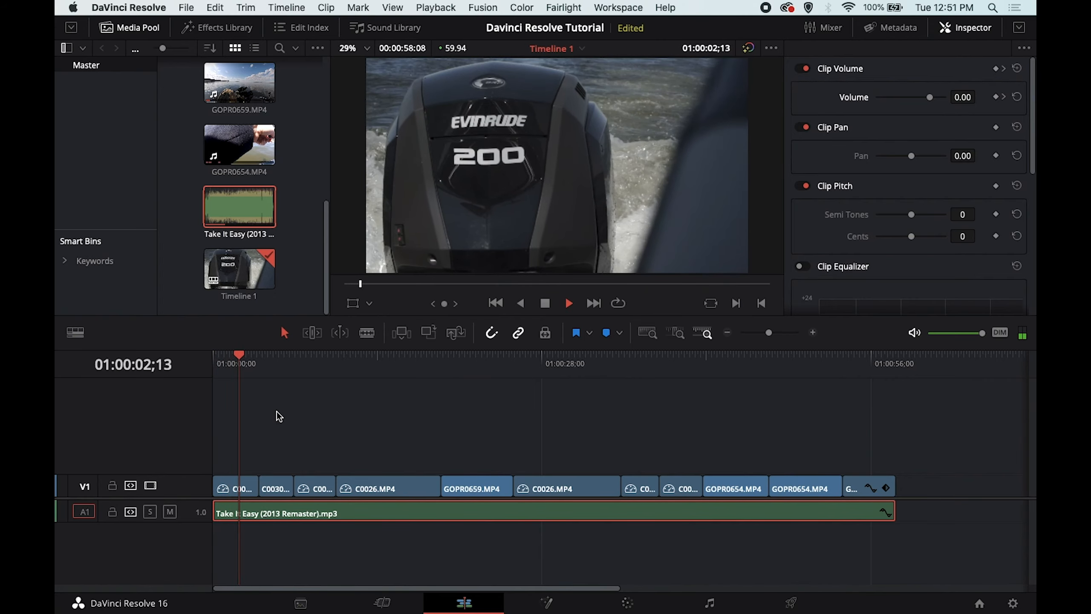
{"action": "key", "text": "space"}
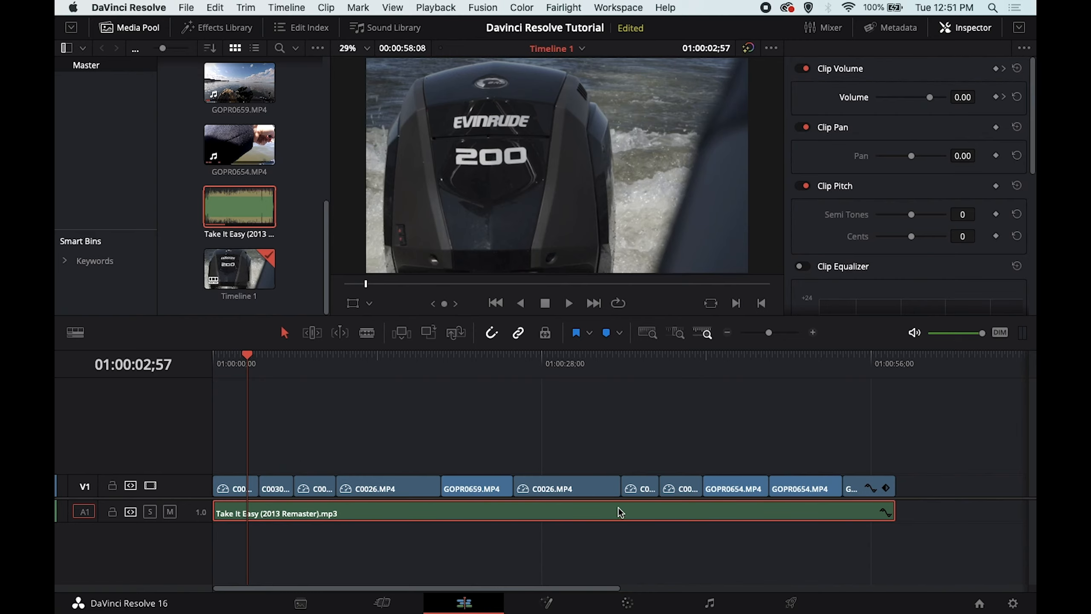
{"action": "key", "text": "space"}
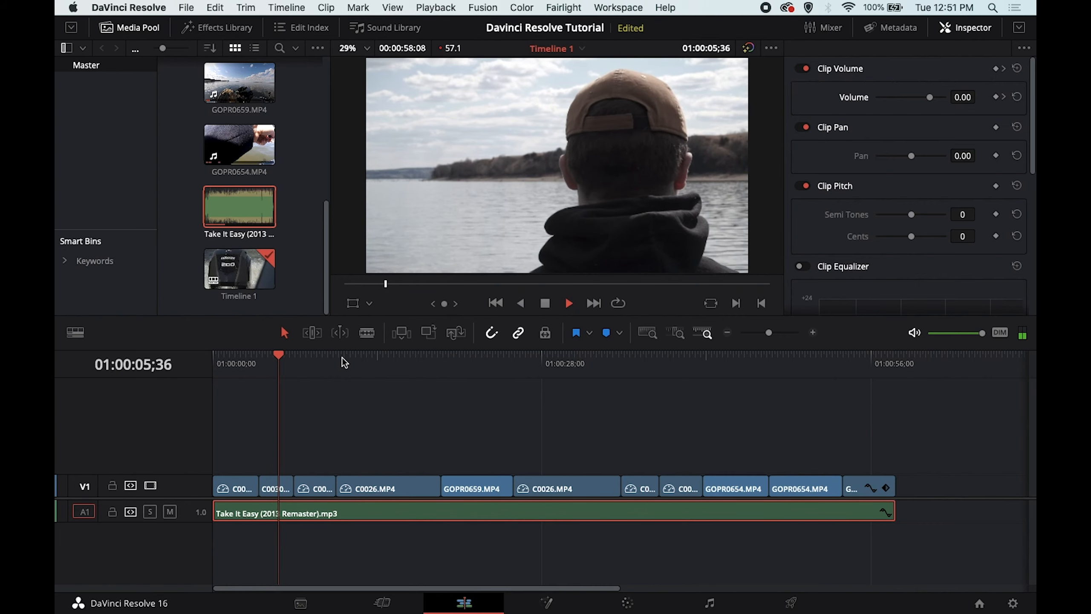
{"action": "key", "text": "space"}
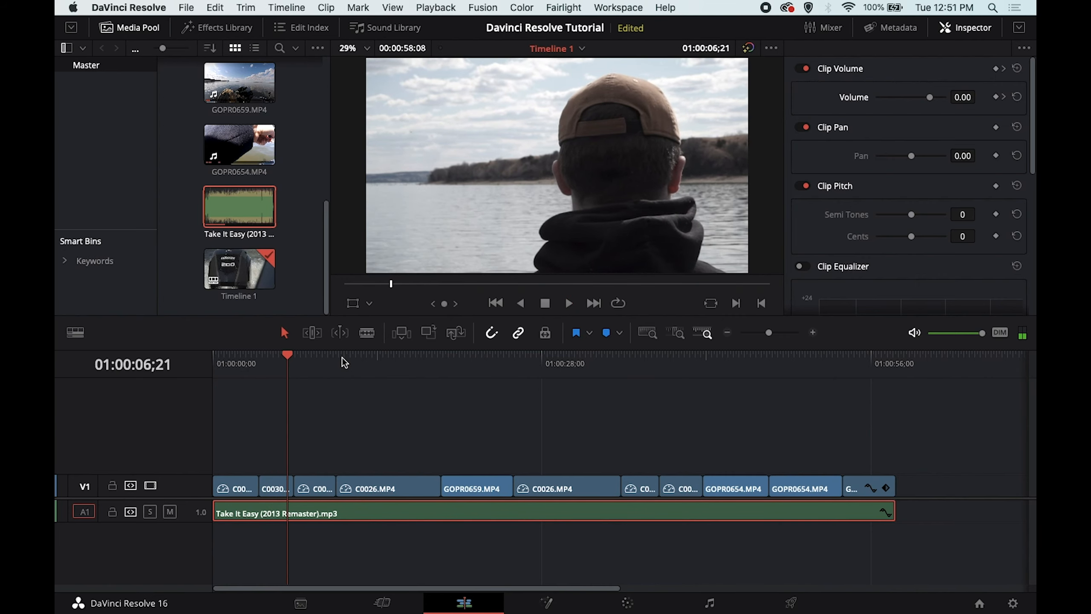
View the Fusion page, switch to the Color page, and show the Primaries color wheels after a look at Color Match.
{"action": "left_click", "coordinate": [546, 603]}
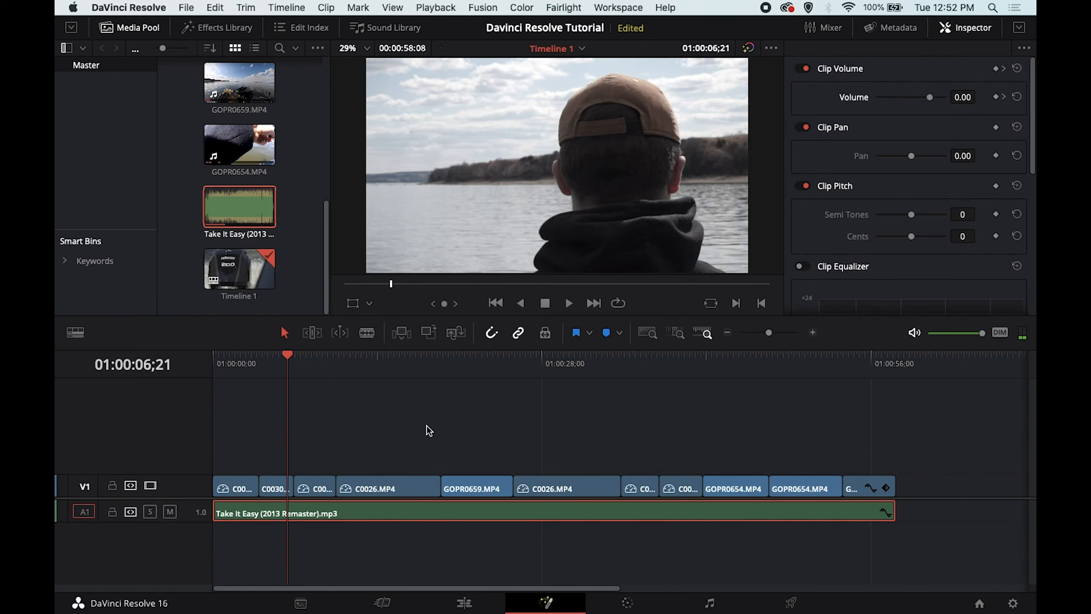
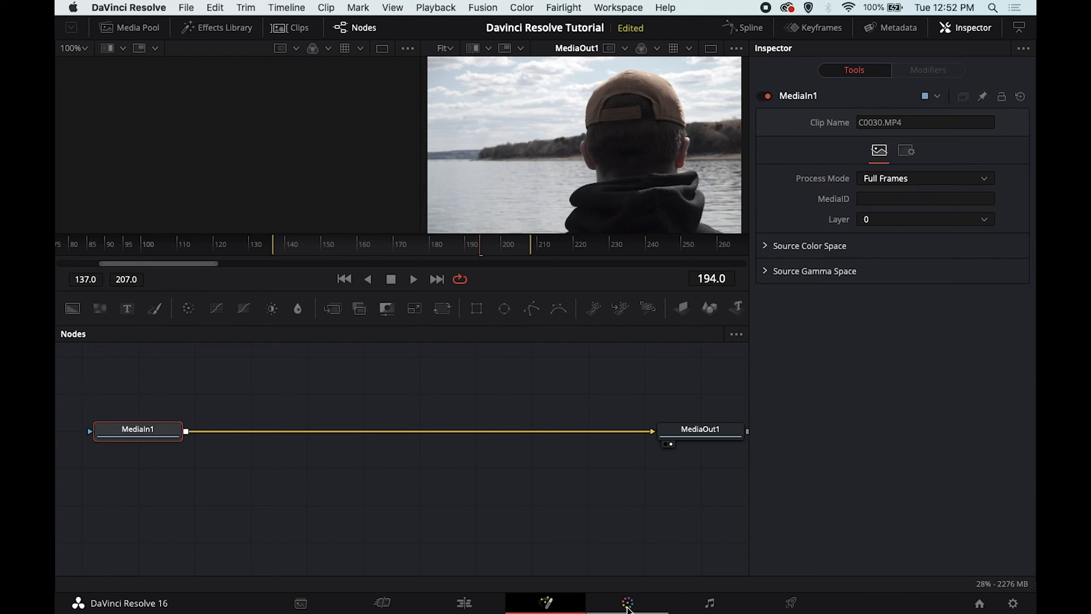
{"action": "left_click", "coordinate": [626, 610]}
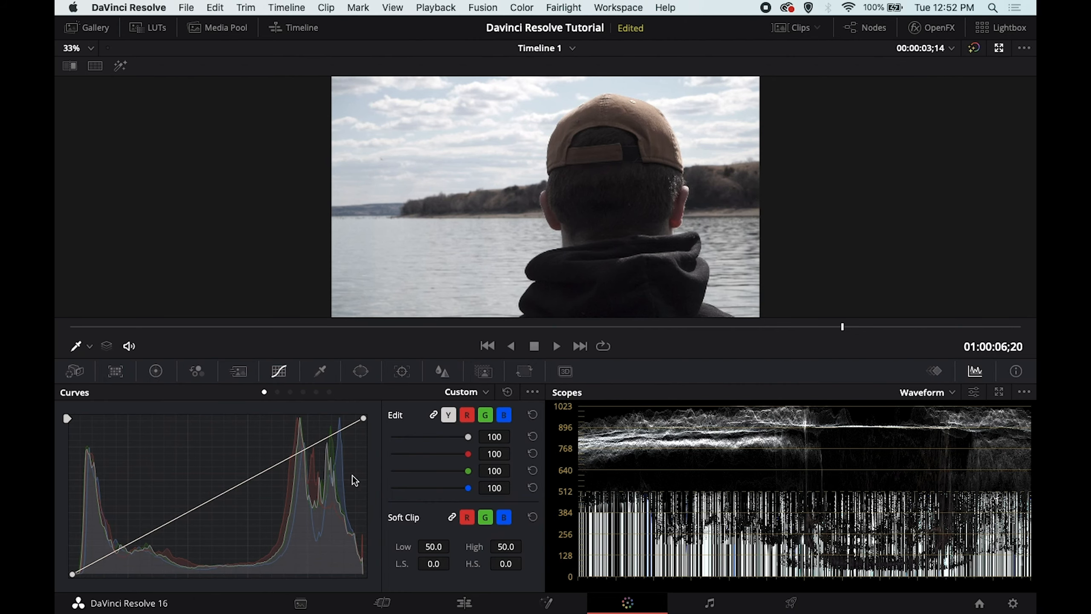
{"action": "left_click", "coordinate": [110, 371]}
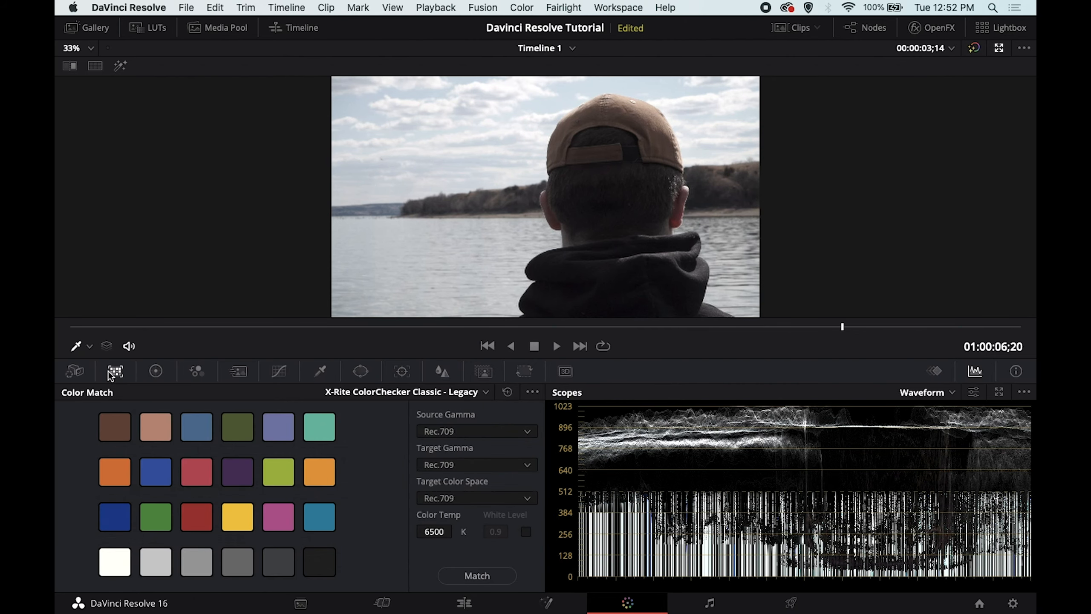
{"action": "left_click", "coordinate": [156, 372]}
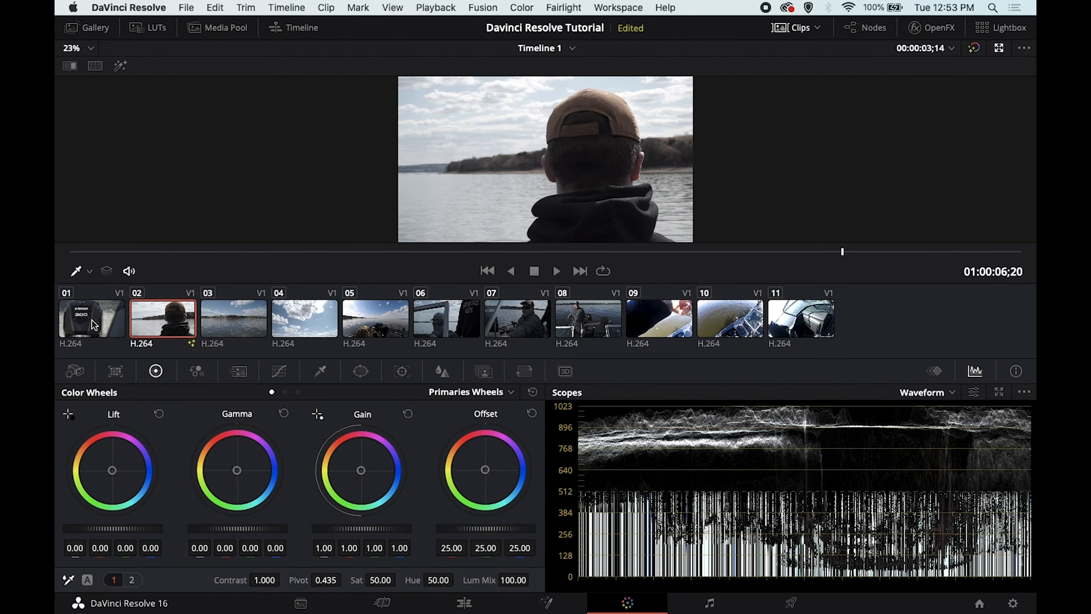
Set Lift to -0.02 and Gain to 0.91 for clip 01, the outboard motor shot.
{"action": "left_click", "coordinate": [92, 319]}
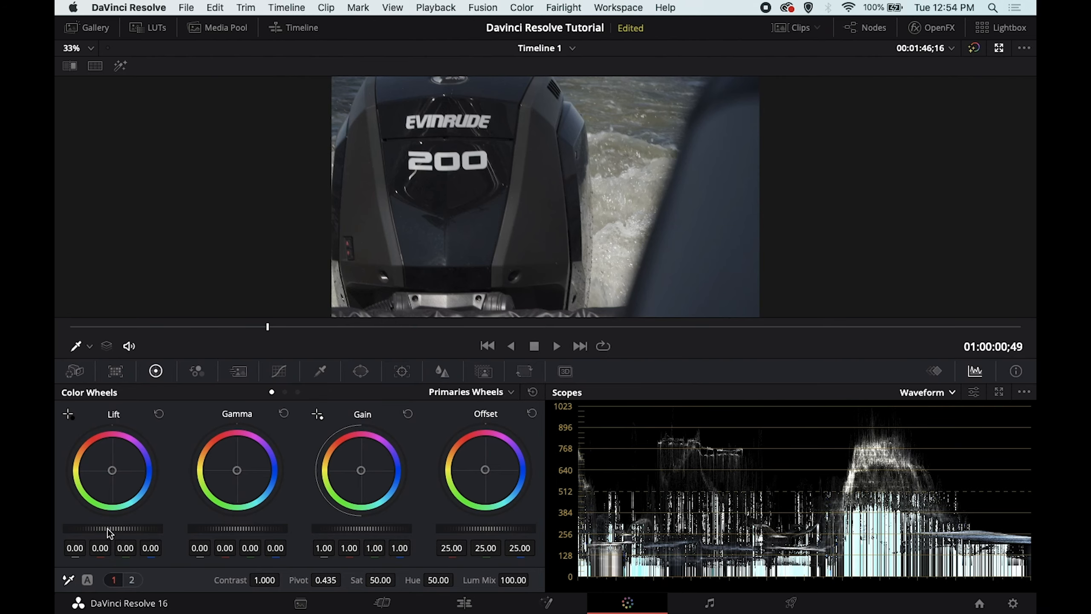
{"action": "mouse_move", "coordinate": [107, 529]}
{"action": "left_mouse_down"}
{"action": "mouse_move", "coordinate": [156, 528]}
{"action": "mouse_move", "coordinate": [121, 529]}
{"action": "left_mouse_up"}
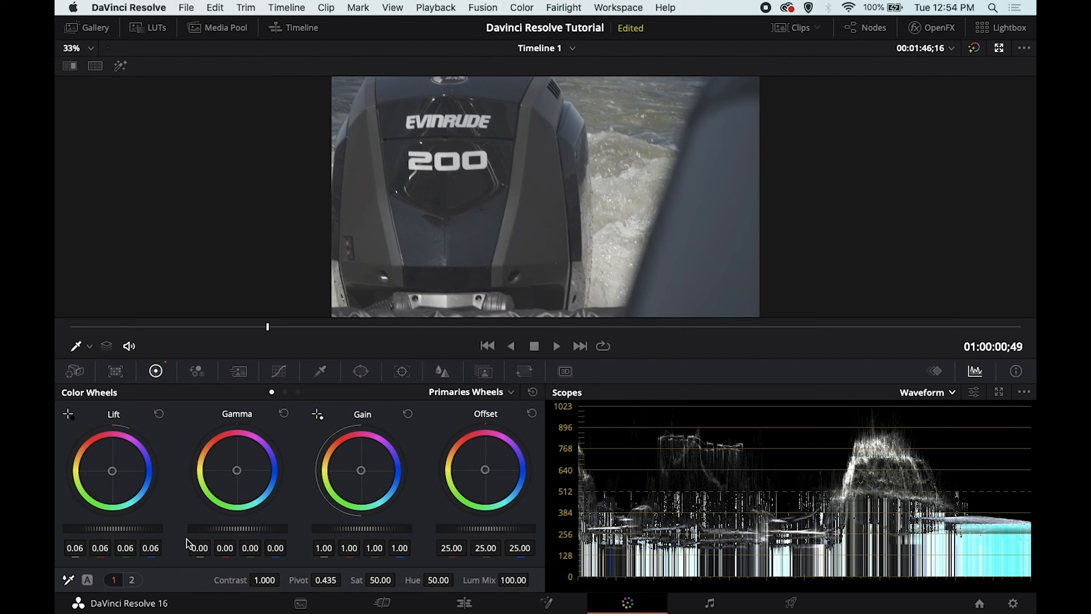
{"action": "left_click_drag", "start_coordinate": [134, 528], "coordinate": [87, 528]}
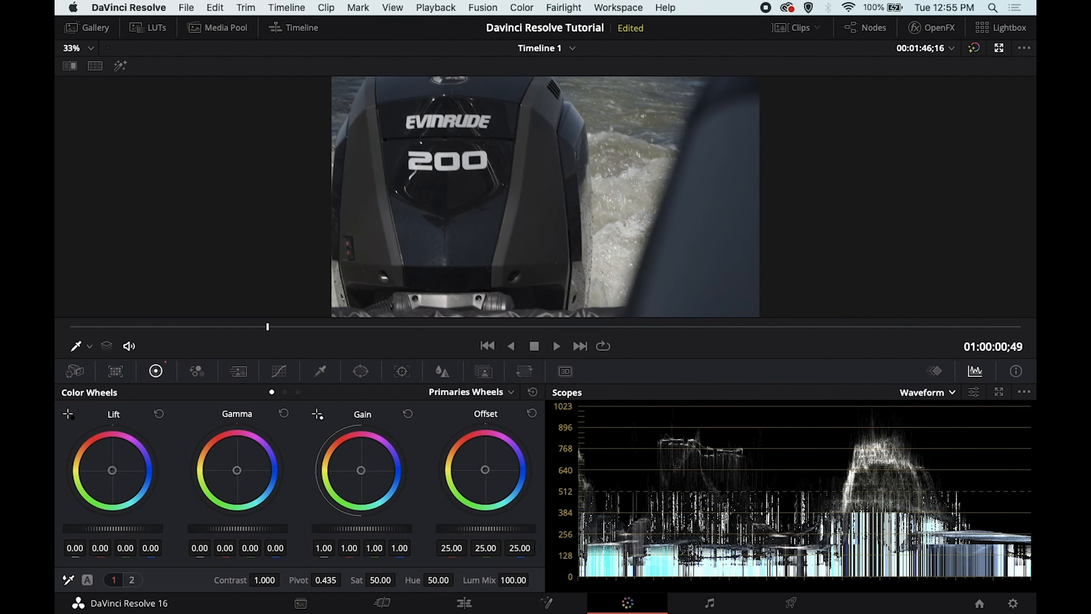
{"action": "left_click_drag", "start_coordinate": [87, 529], "coordinate": [83, 529]}
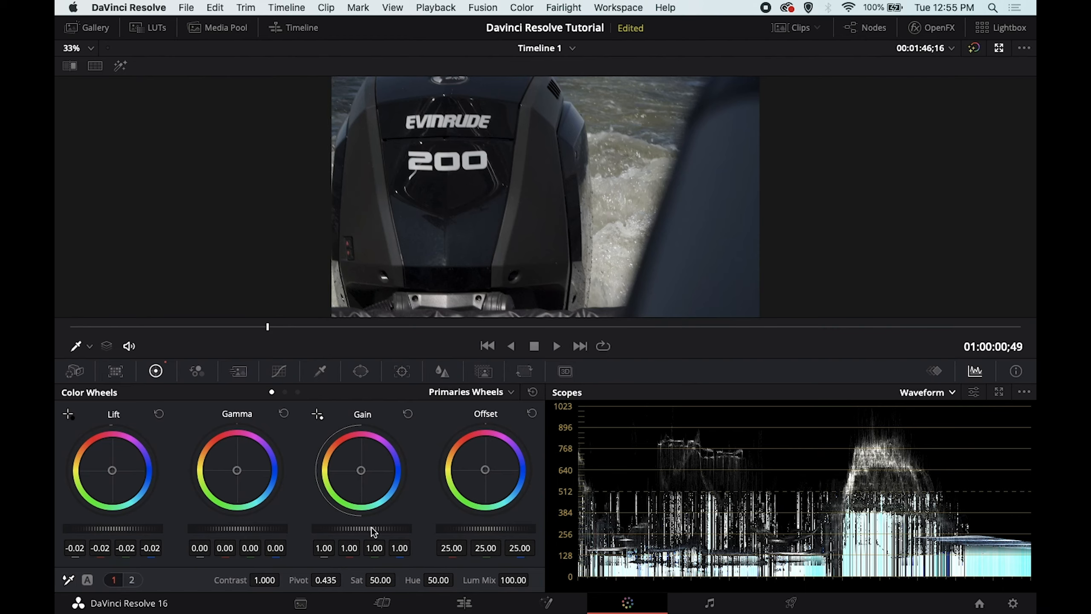
{"action": "left_click_drag", "start_coordinate": [361, 529], "coordinate": [348, 529]}
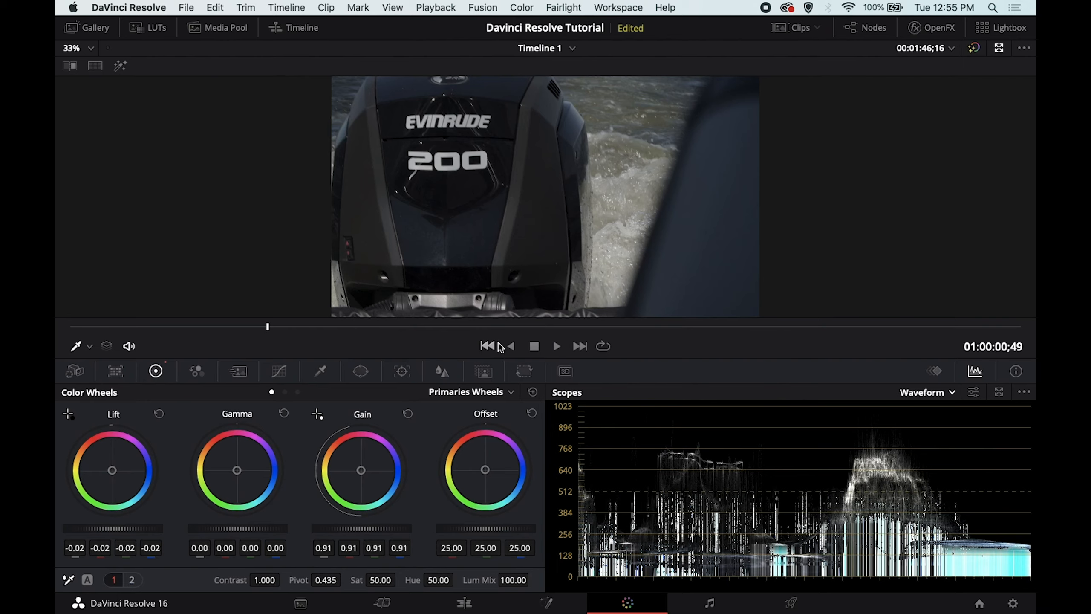
Show the node graph, add a Corrector node, and place it on the connection after node 01.
{"action": "left_click", "coordinate": [860, 26]}
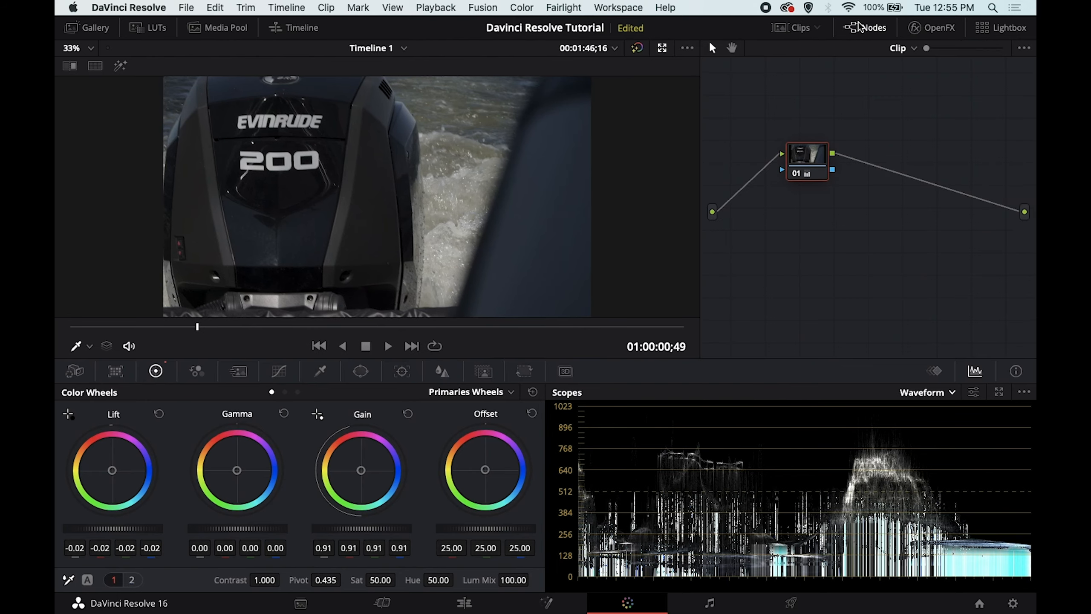
{"action": "right_click", "coordinate": [857, 174]}
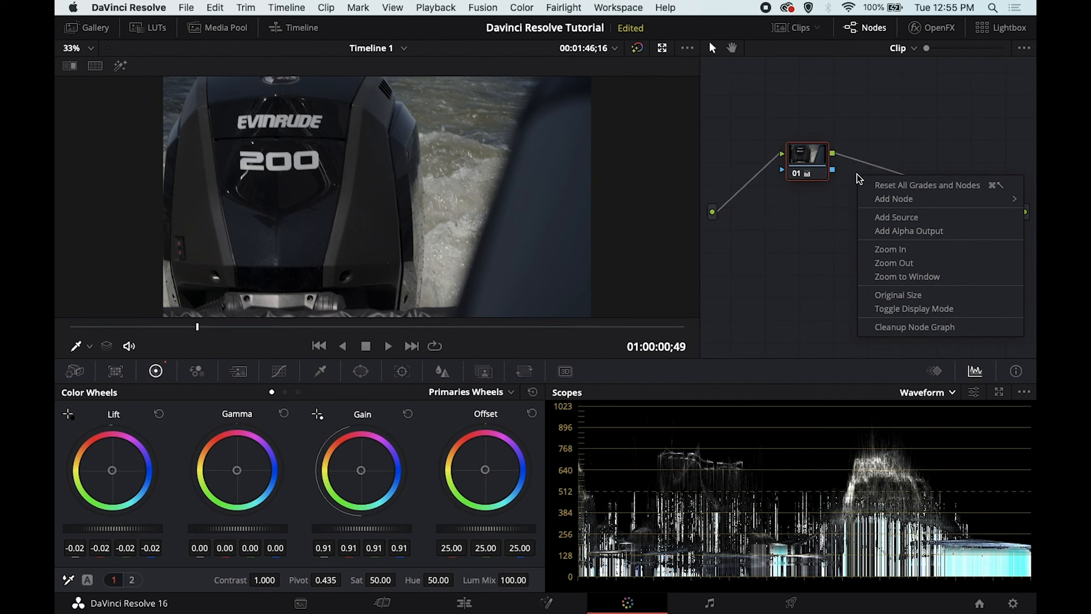
{"action": "mouse_move", "coordinate": [886, 201]}
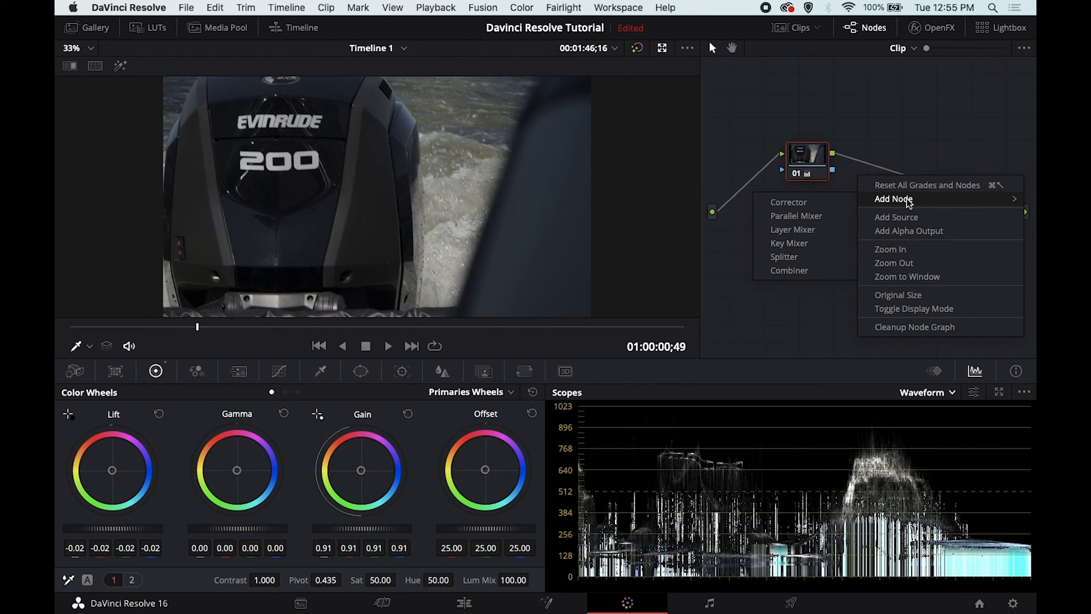
{"action": "left_click", "coordinate": [788, 202]}
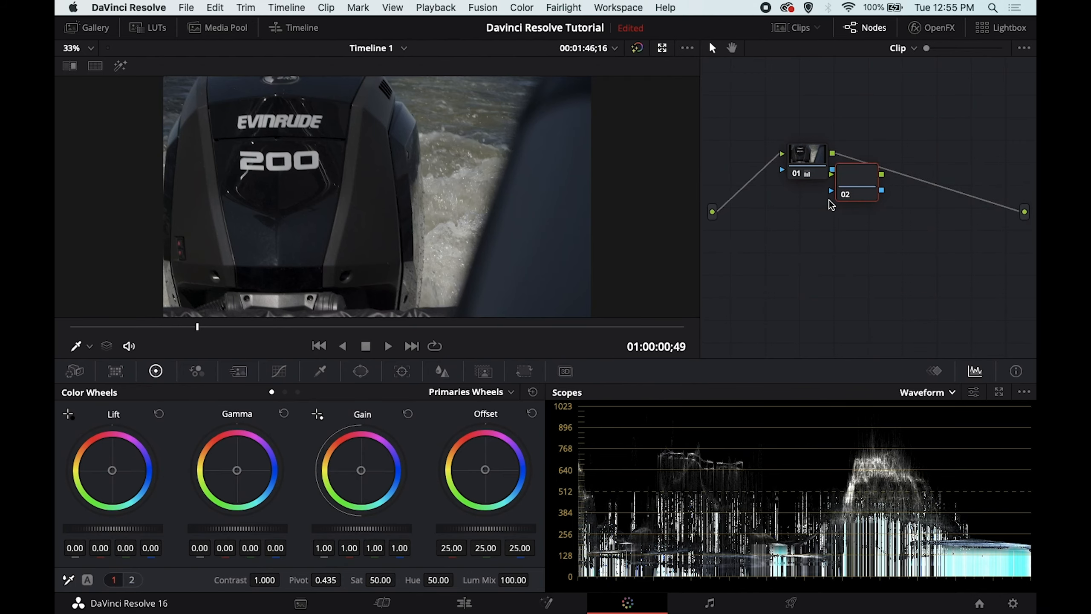
{"action": "left_click_drag", "start_coordinate": [865, 174], "coordinate": [881, 156]}
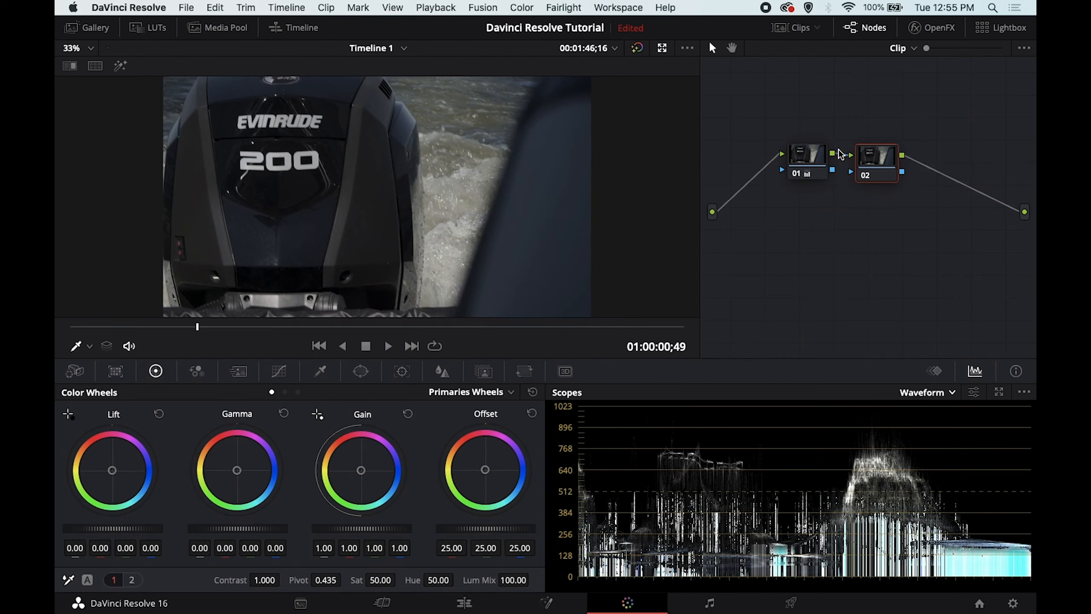
Select node 01, look through both sets of primary adjustments, and set its Temp to -210.
{"action": "left_click", "coordinate": [812, 159]}
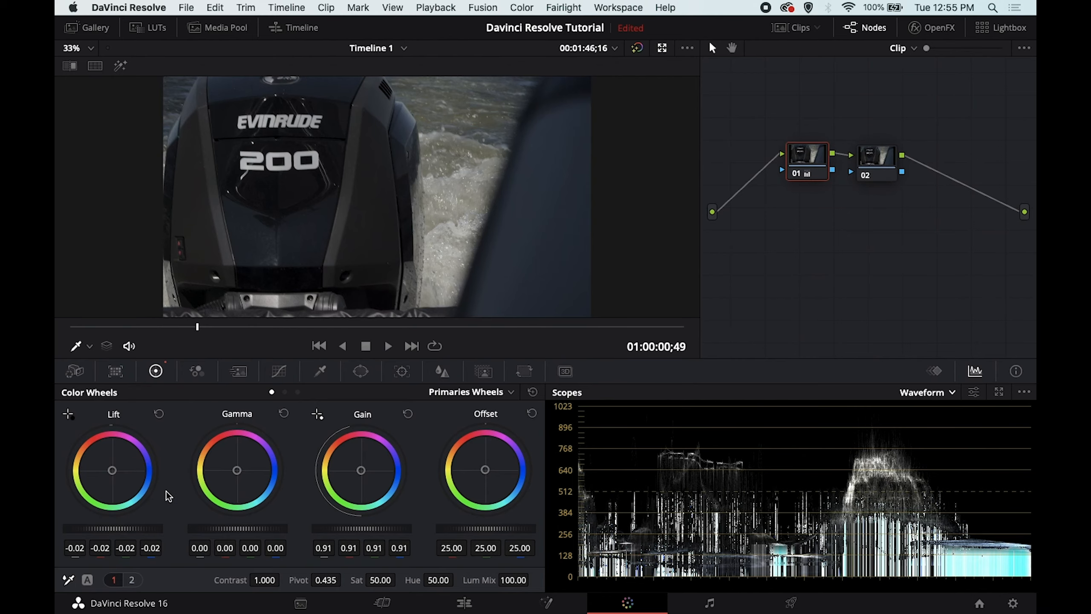
{"action": "left_click", "coordinate": [132, 580]}
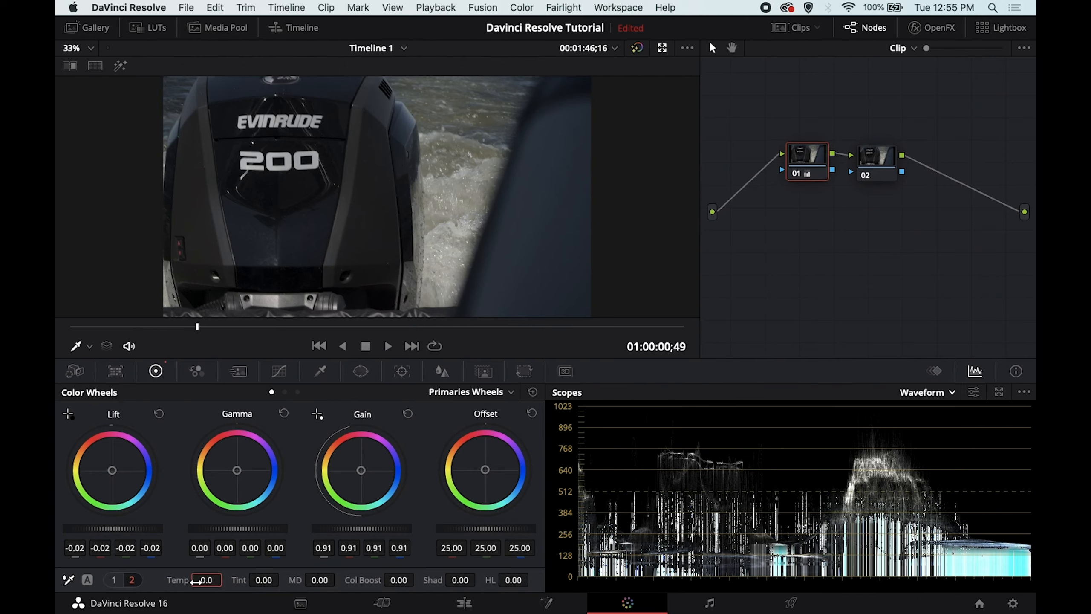
{"action": "left_click", "coordinate": [114, 580]}
{"action": "left_click", "coordinate": [132, 580]}
{"action": "left_click", "coordinate": [113, 580]}
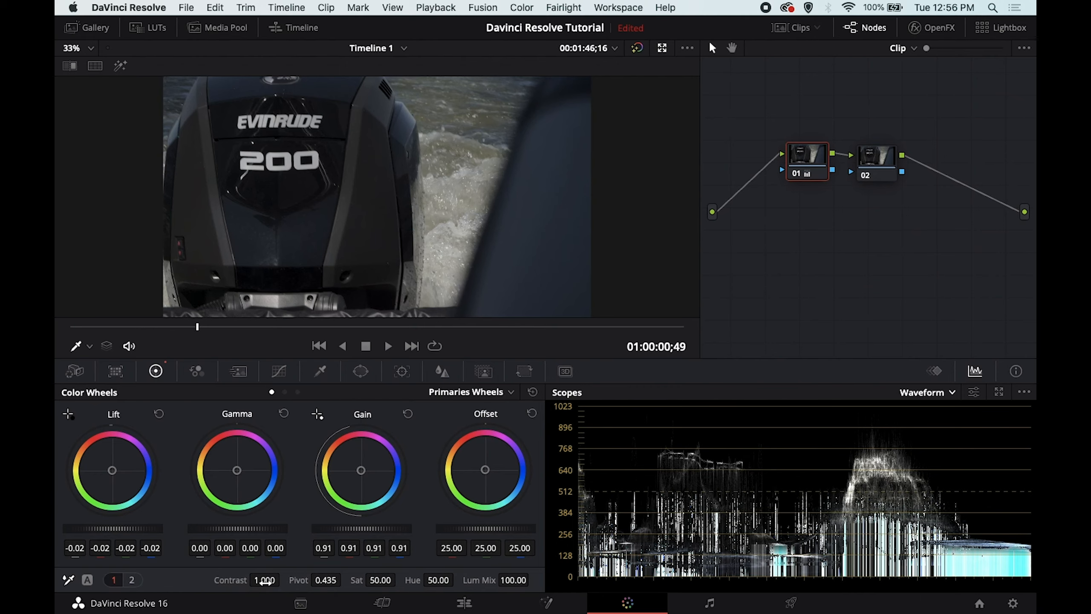
{"action": "left_click", "coordinate": [133, 580]}
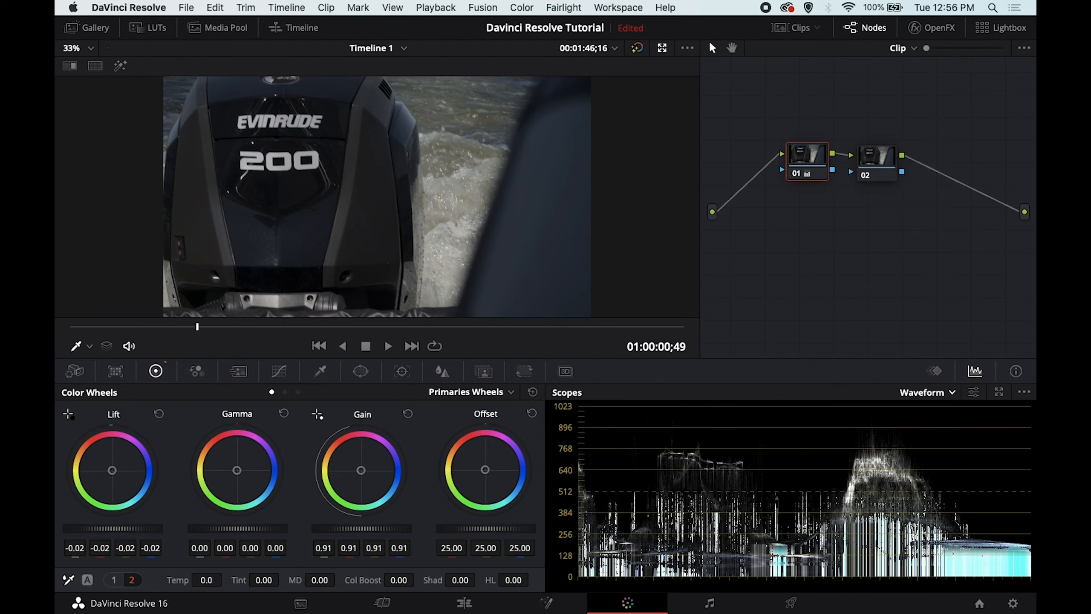
{"action": "mouse_move", "coordinate": [207, 580]}
{"action": "left_mouse_down"}
{"action": "mouse_move", "coordinate": [218, 580]}
{"action": "mouse_move", "coordinate": [186, 580]}
{"action": "left_mouse_up"}
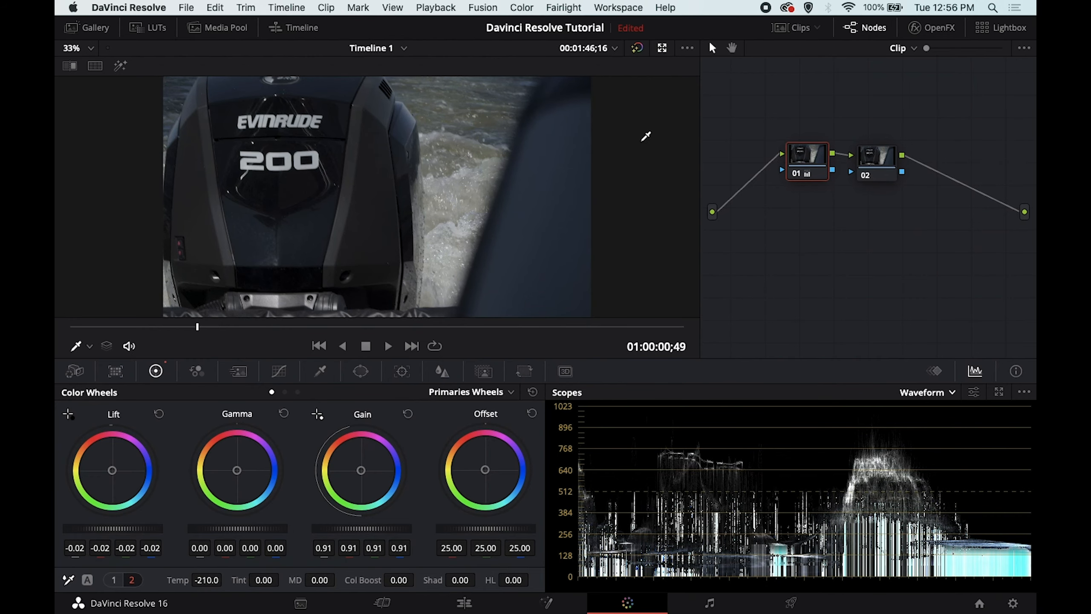
Compare the motor shot with the grade bypassed and enabled, and go back to the first set of adjustments.
{"action": "left_click", "coordinate": [639, 48]}
{"action": "left_click", "coordinate": [639, 48]}
{"action": "left_click", "coordinate": [639, 49]}
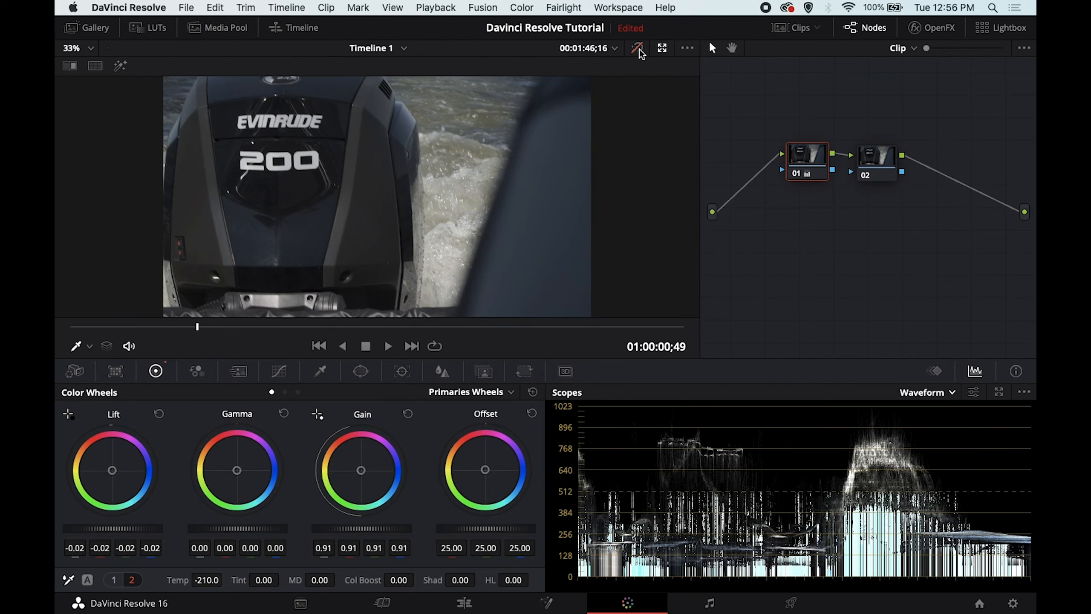
{"action": "left_click", "coordinate": [638, 48]}
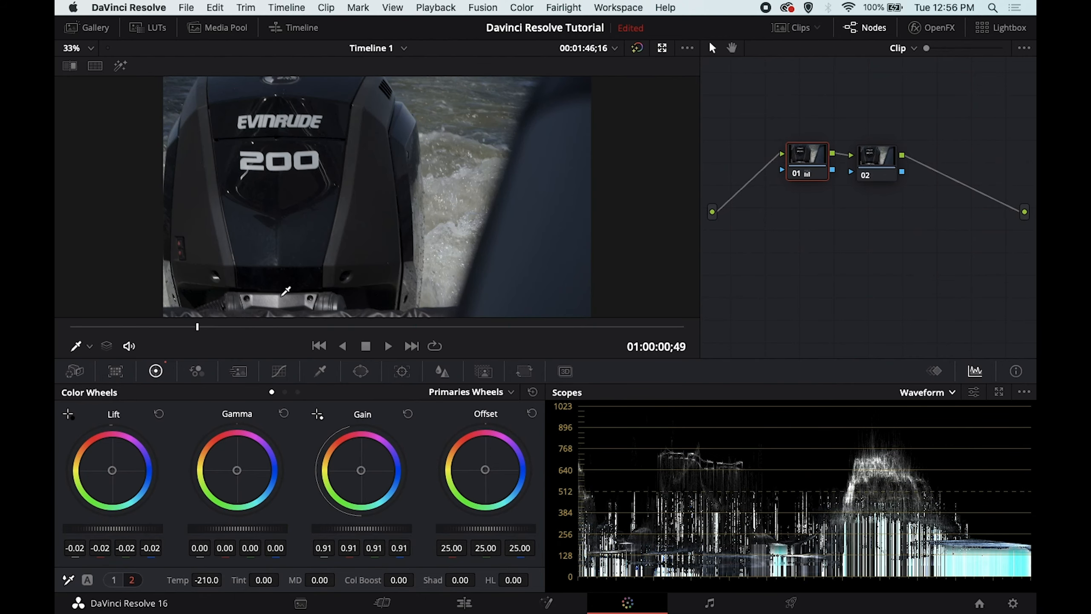
{"action": "left_click", "coordinate": [114, 580]}
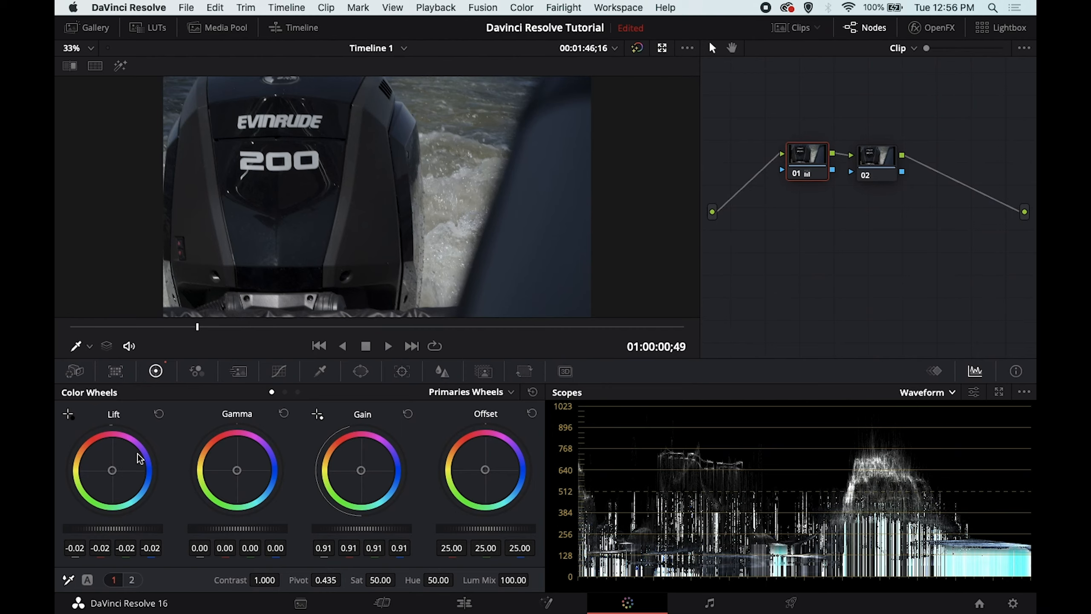
On node 02, shift Lift toward teal-blue (-0.06, 0.01, 0.03) and Gamma toward orange (0.03, -0.01, -0.02).
{"action": "left_click", "coordinate": [877, 161]}
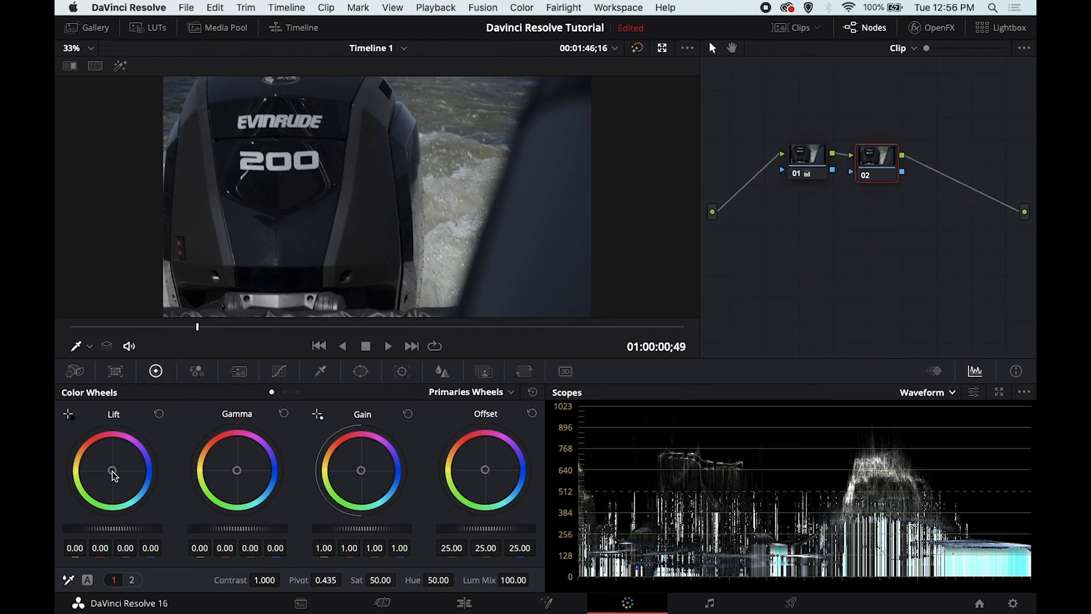
{"action": "left_click_drag", "start_coordinate": [113, 472], "coordinate": [115, 476]}
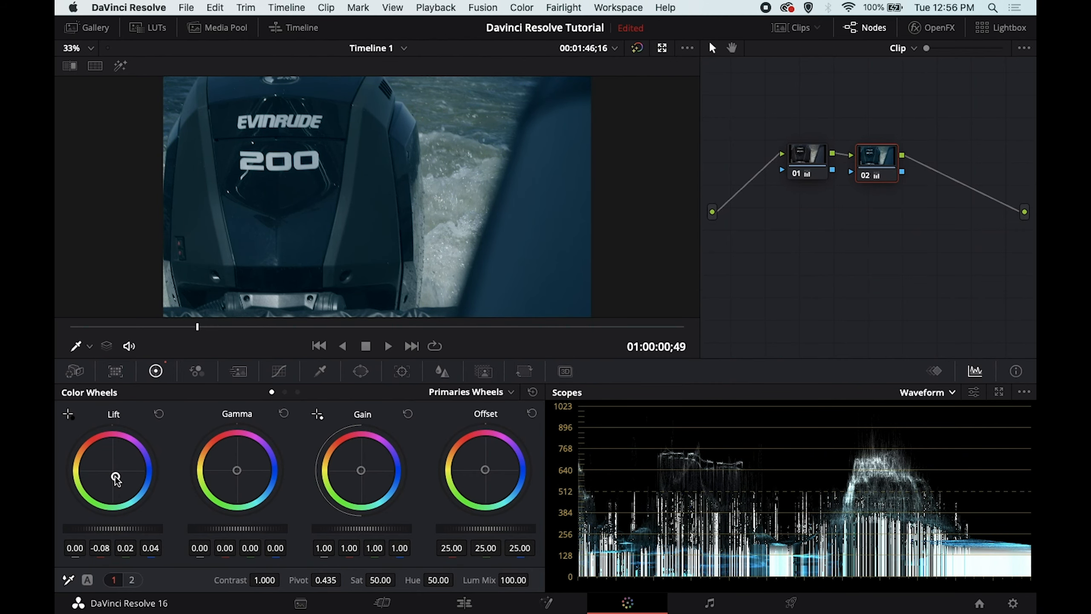
{"action": "left_click_drag", "start_coordinate": [239, 470], "coordinate": [234, 466]}
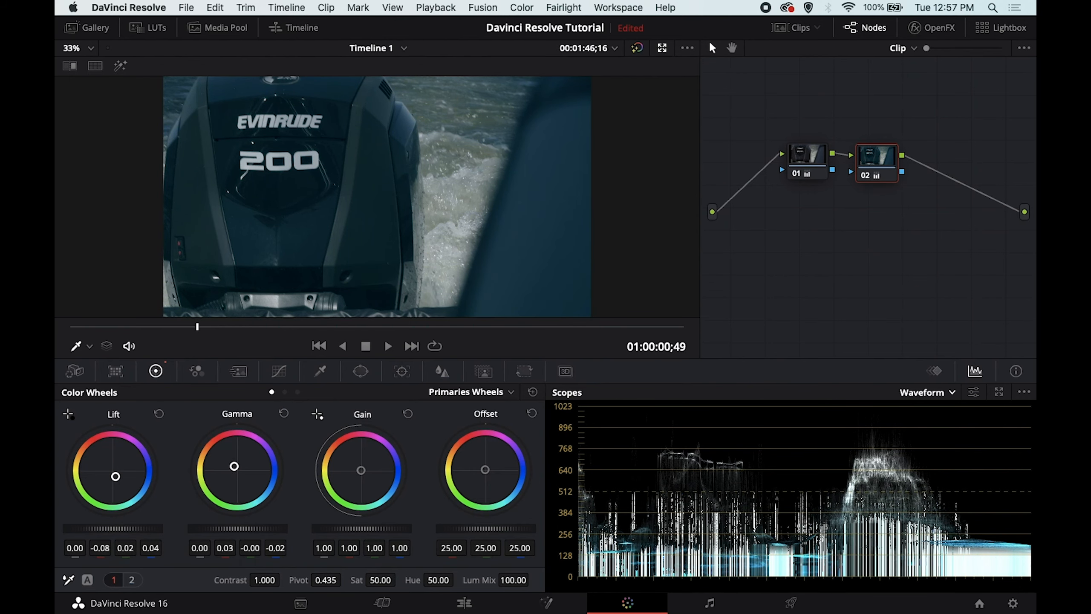
{"action": "left_click_drag", "start_coordinate": [115, 476], "coordinate": [114, 475]}
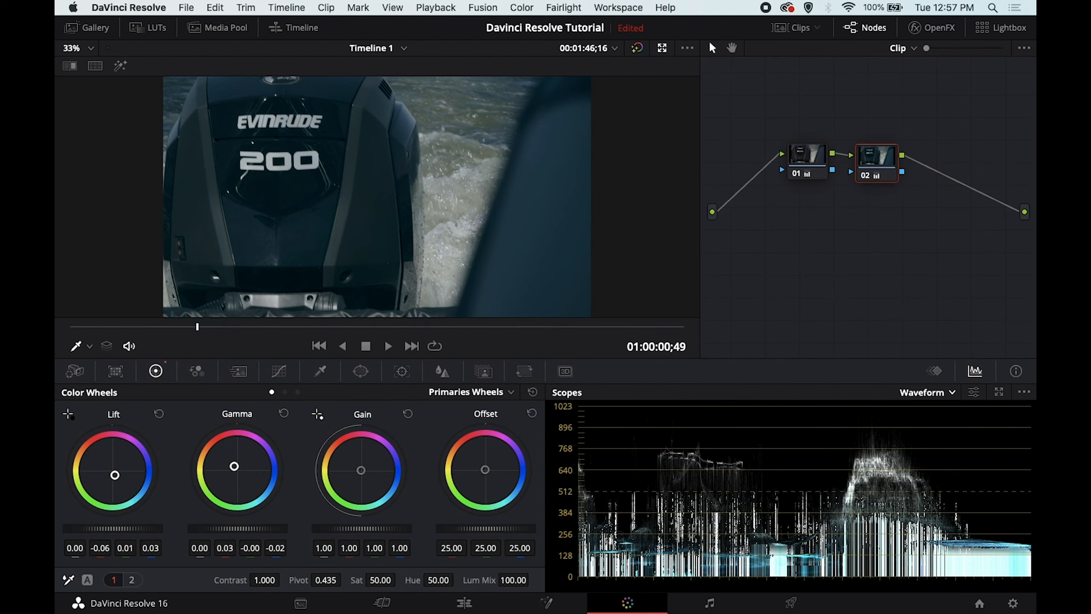
{"action": "left_click_drag", "start_coordinate": [229, 462], "coordinate": [234, 462]}
{"action": "left_click_drag", "start_coordinate": [234, 463], "coordinate": [234, 465]}
Set node 01's Temp to 50 and reselect node 02.
{"action": "left_click", "coordinate": [132, 580]}
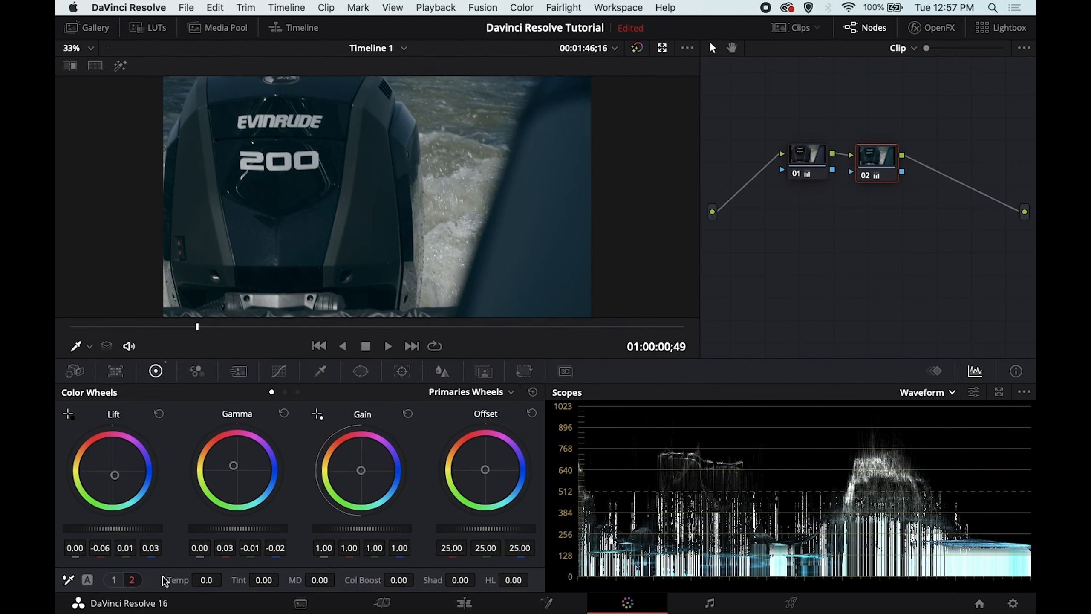
{"action": "left_click", "coordinate": [818, 157]}
{"action": "left_click_drag", "start_coordinate": [209, 578], "coordinate": [226, 580]}
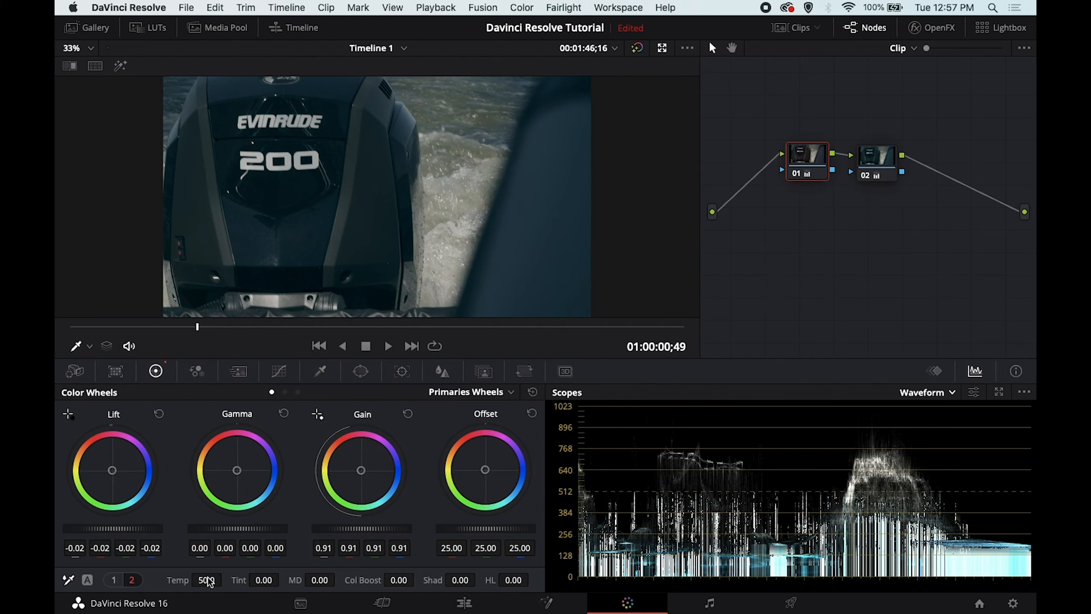
{"action": "left_click", "coordinate": [876, 157]}
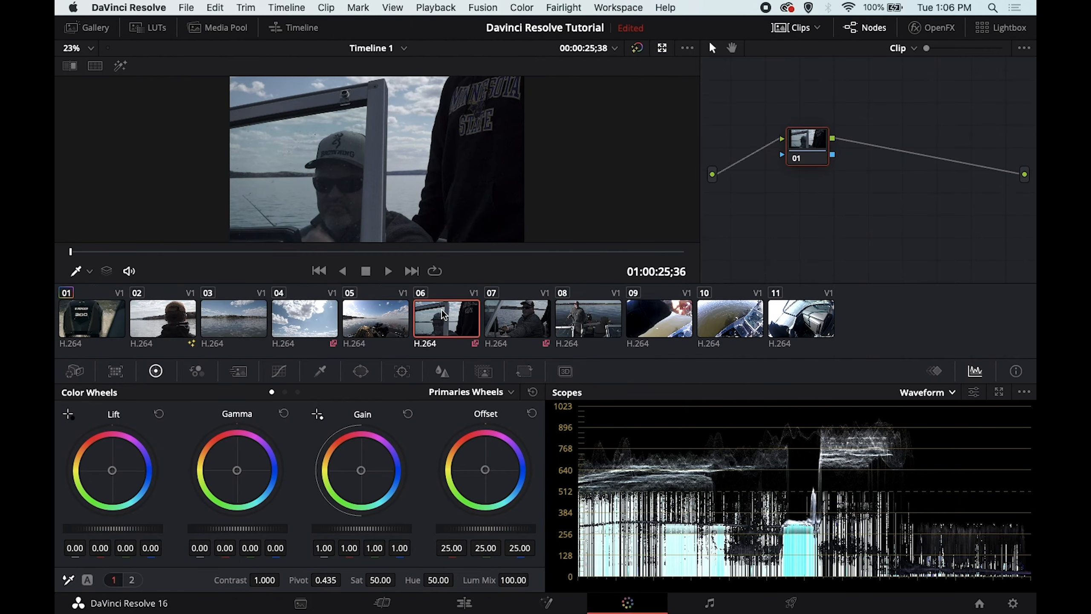
Copy the grade of clip 01's second node onto clip 02 and continue with clips 03 and 04.
{"action": "left_click", "coordinate": [514, 317]}
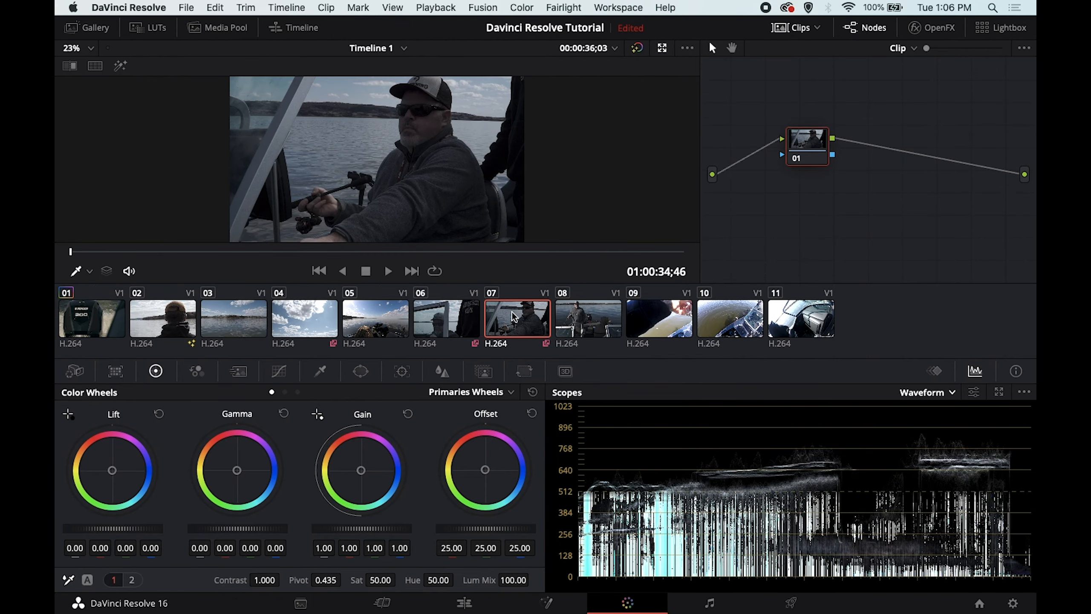
{"action": "left_click", "coordinate": [155, 324]}
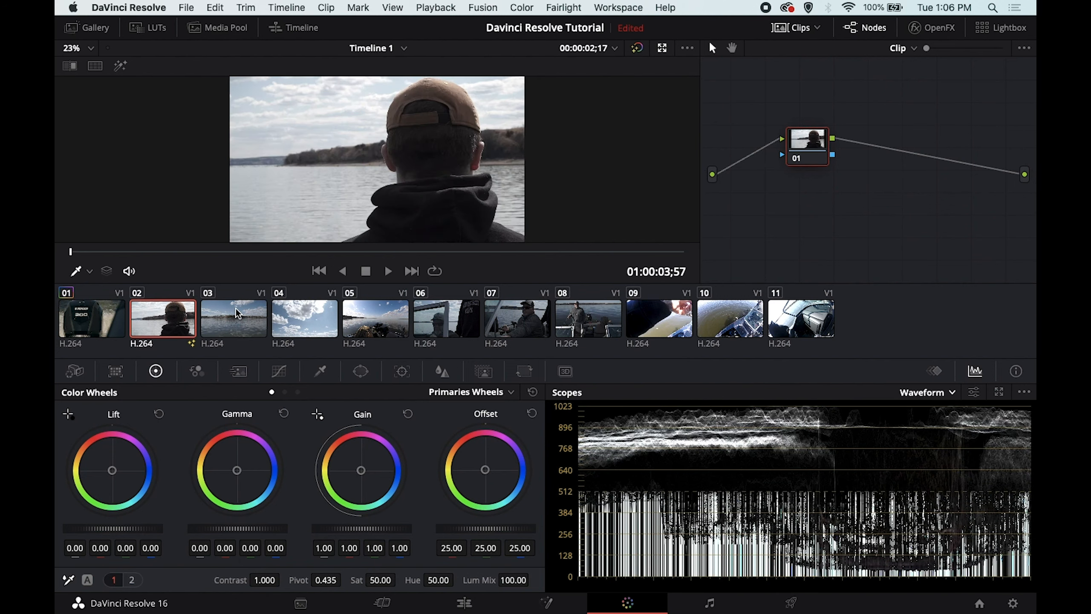
{"action": "left_click", "coordinate": [105, 322]}
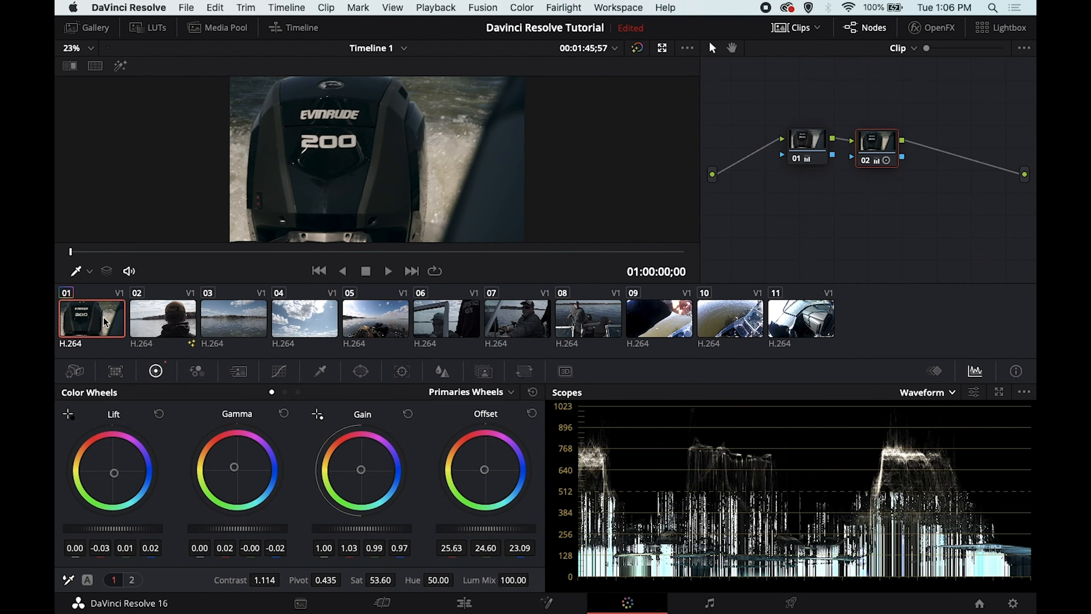
{"action": "left_click", "coordinate": [171, 323]}
{"action": "left_click", "coordinate": [251, 322]}
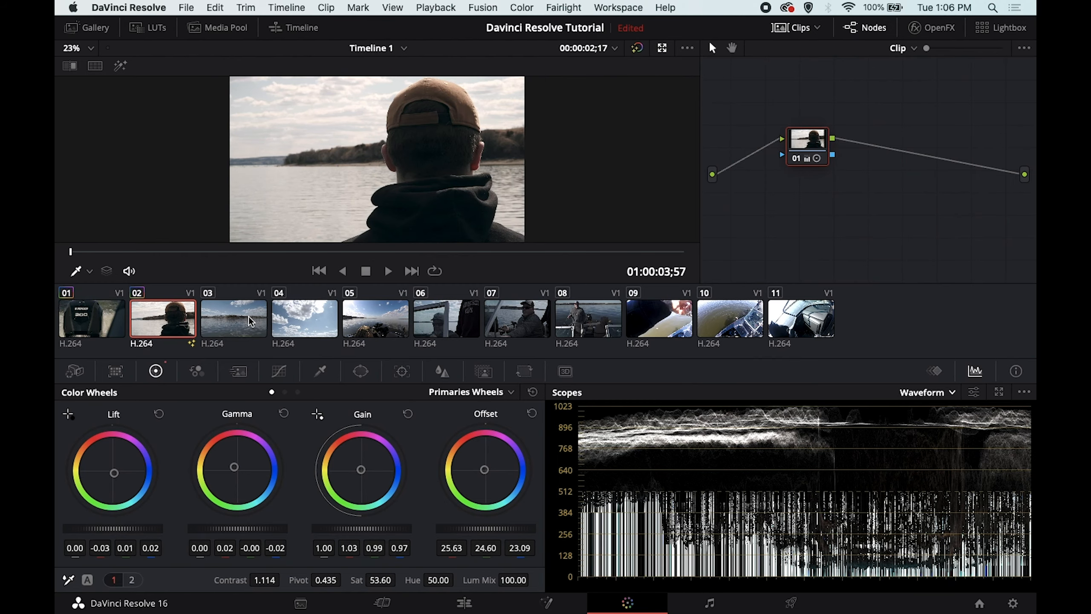
{"action": "left_click", "coordinate": [320, 320]}
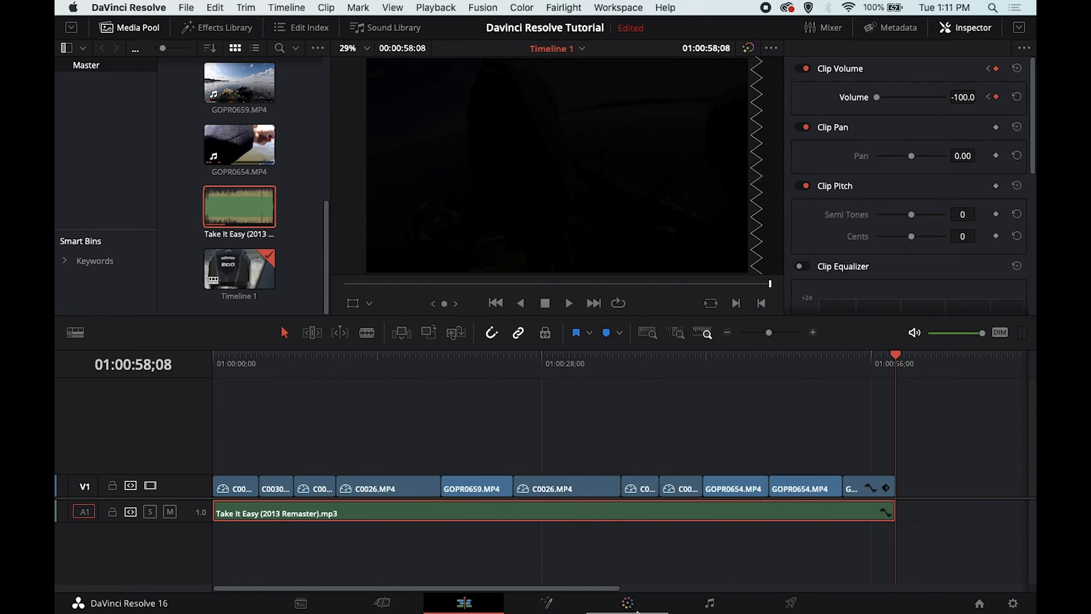
View graded clip 08 on the Color page, and look over the song's track and mixer on the Fairlight page.
{"action": "left_click", "coordinate": [636, 610]}
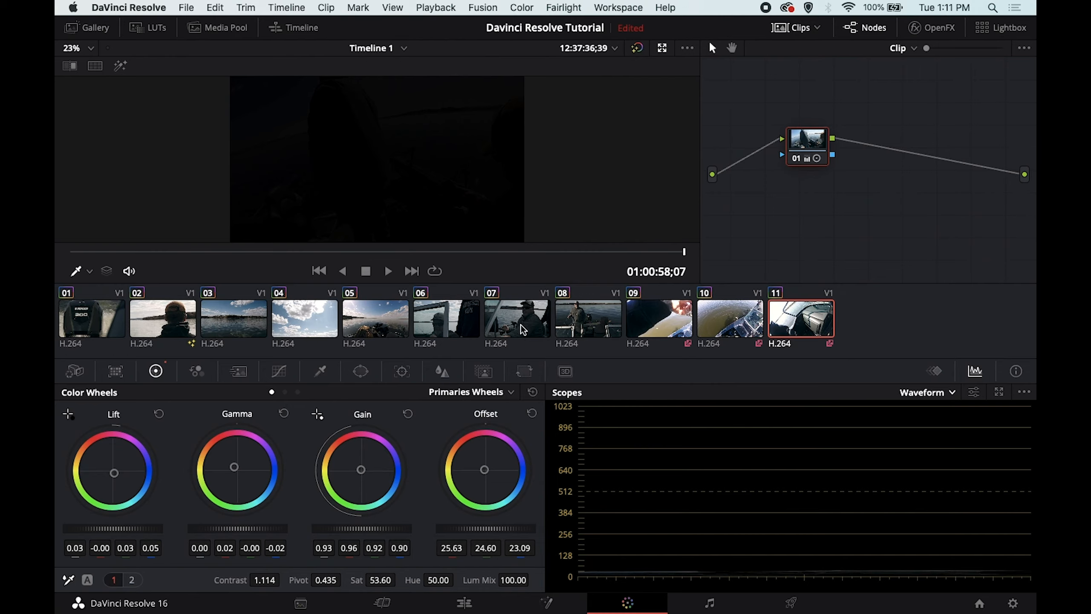
{"action": "left_click", "coordinate": [609, 327]}
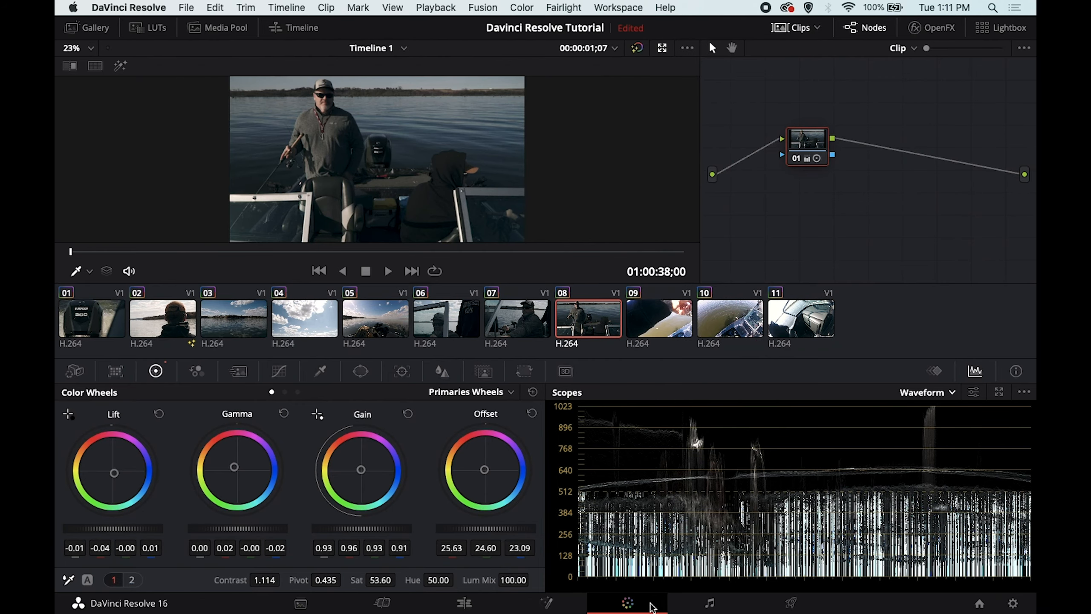
{"action": "left_click", "coordinate": [709, 603]}
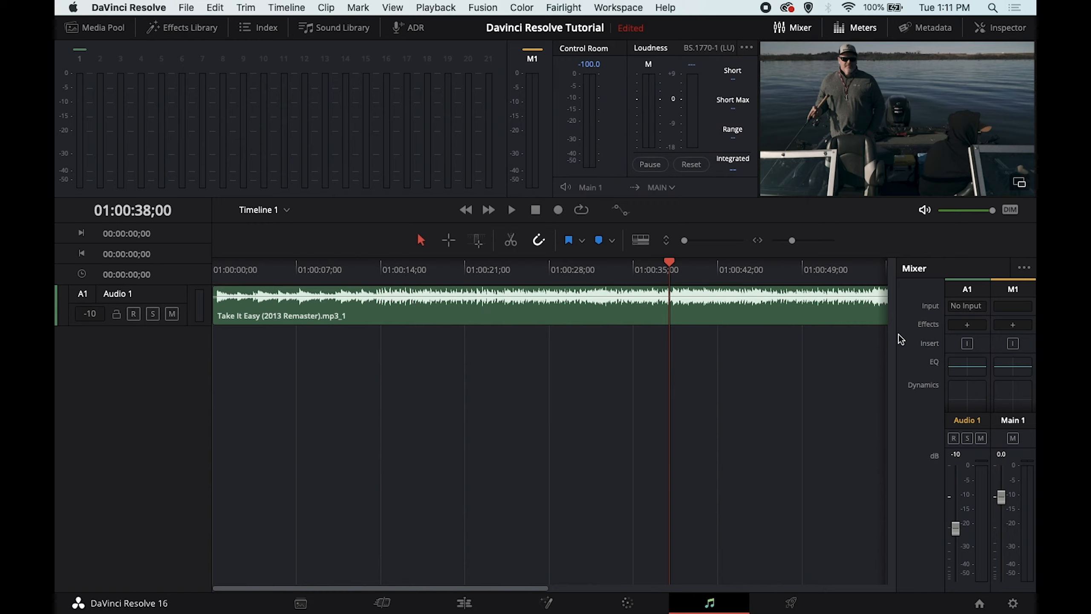
{"action": "scroll", "coordinate": [971, 372], "scroll_direction": "down", "scroll_amount": 5}
{"action": "scroll", "coordinate": [963, 386], "scroll_direction": "up", "scroll_amount": 5}
On the Deliver page, name the export file "Resolve Tutorial" and save it to the Resolve Tutorial folder on the Desktop.
{"action": "left_click", "coordinate": [792, 603]}
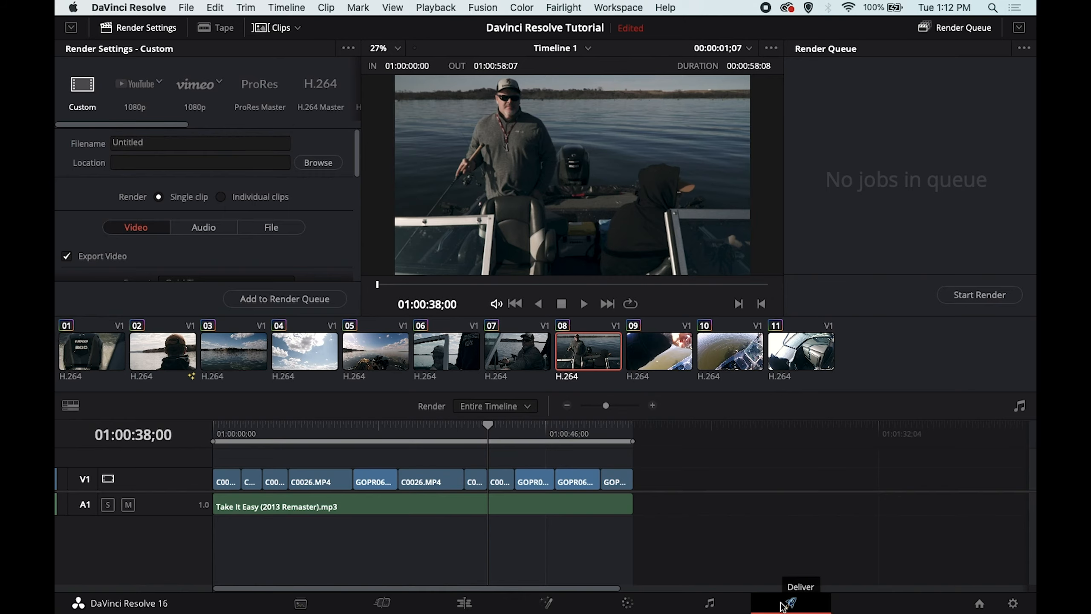
{"action": "left_click", "coordinate": [158, 84]}
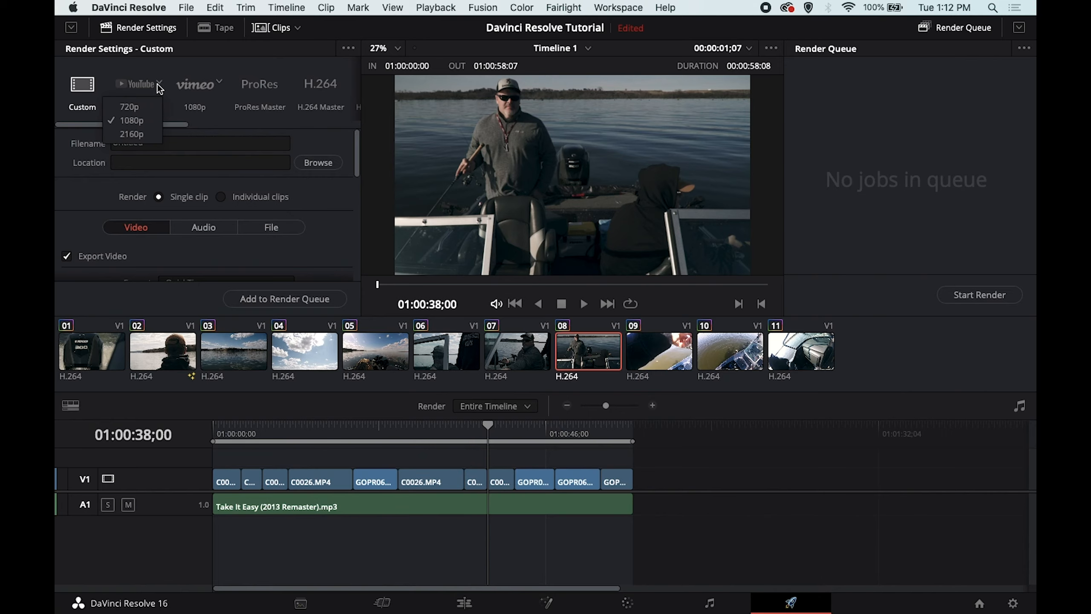
{"action": "left_click", "coordinate": [160, 80]}
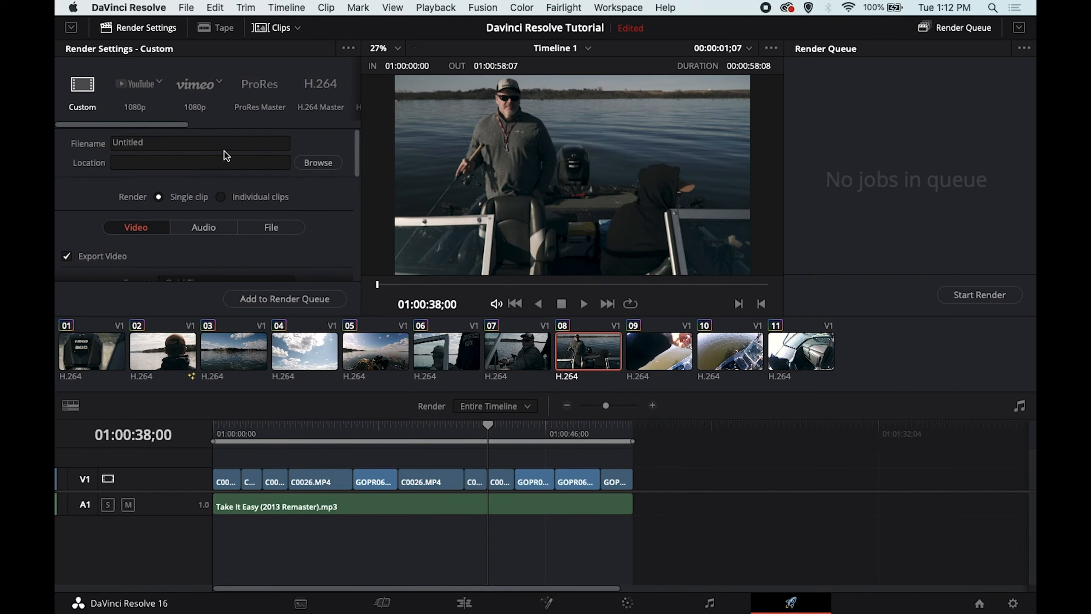
{"action": "double_click", "coordinate": [204, 142]}
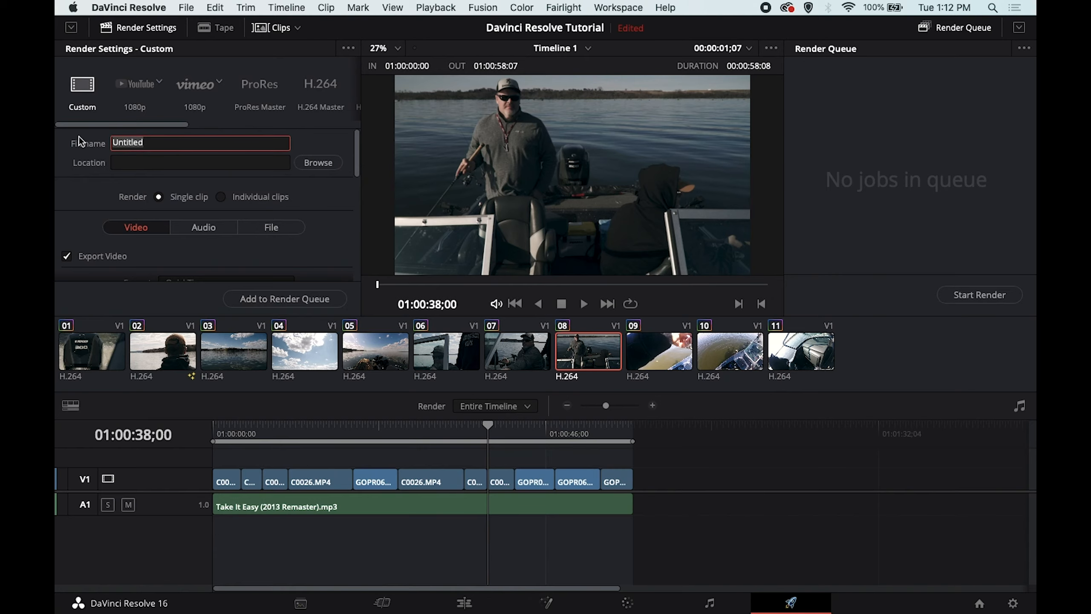
{"action": "type", "text": "Resolve Tutorial"}
{"action": "left_click", "coordinate": [322, 162]}
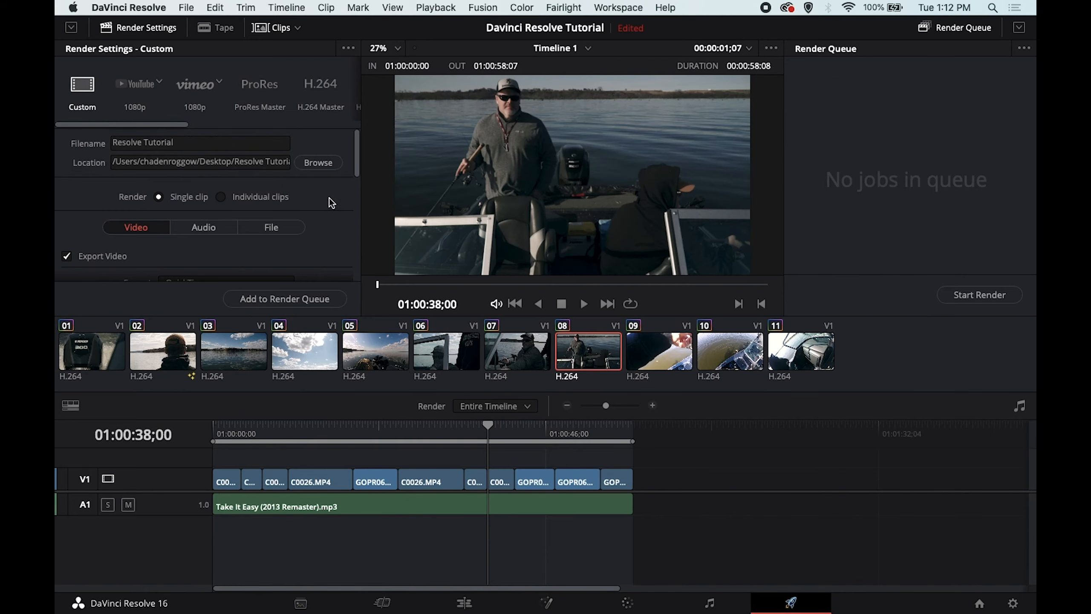
Set the QuickTime export's codec to Apple ProRes and its resolution to 3840 x 2160 Ultra HD.
{"action": "scroll", "coordinate": [321, 188], "scroll_direction": "down", "scroll_amount": 5}
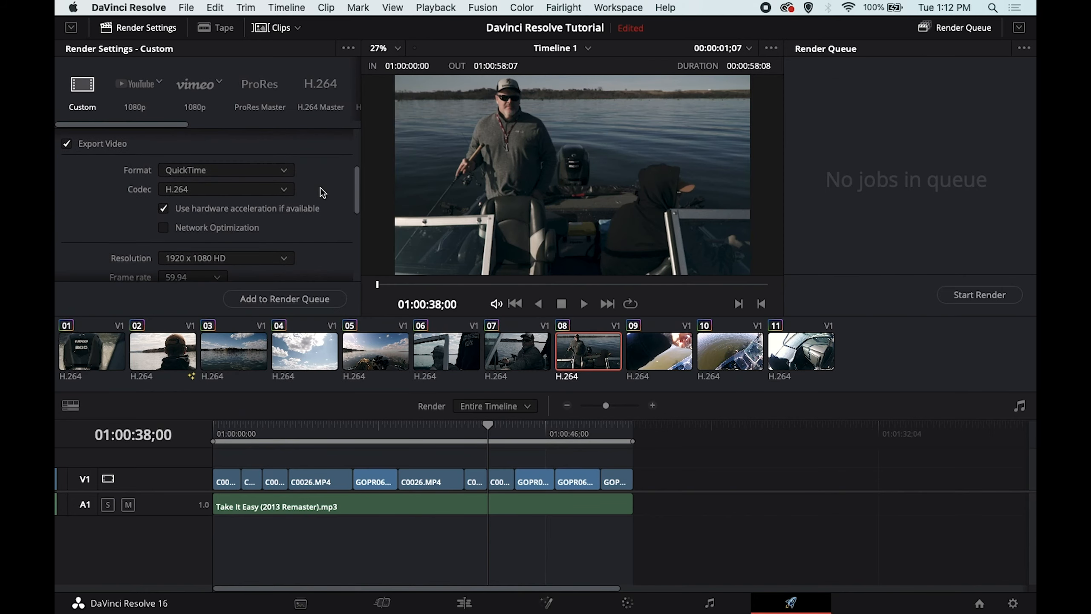
{"action": "left_click", "coordinate": [285, 173]}
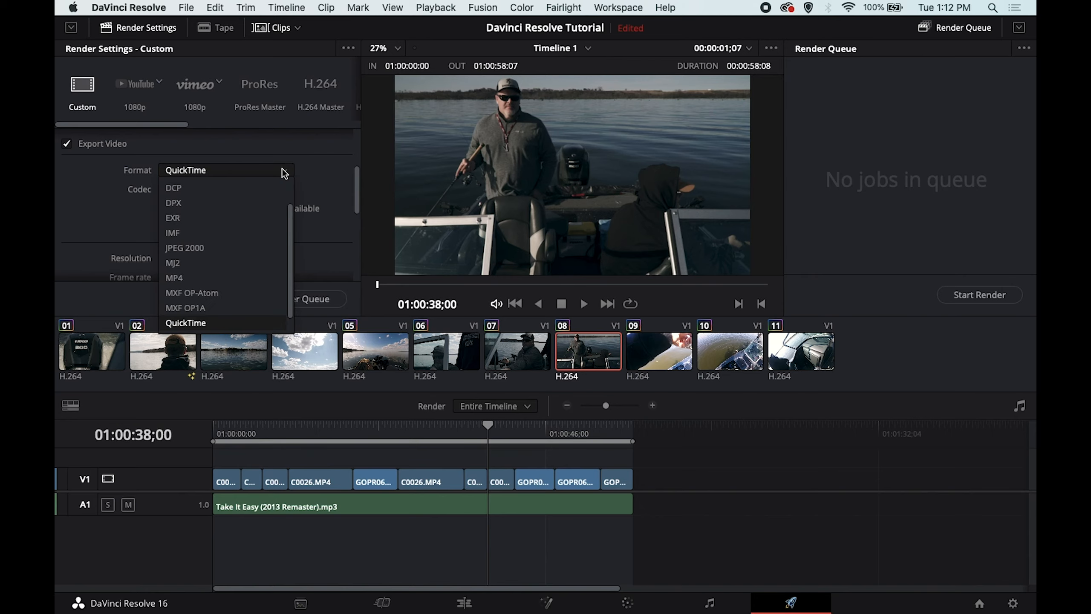
{"action": "scroll", "coordinate": [262, 260], "scroll_direction": "up", "scroll_amount": 2}
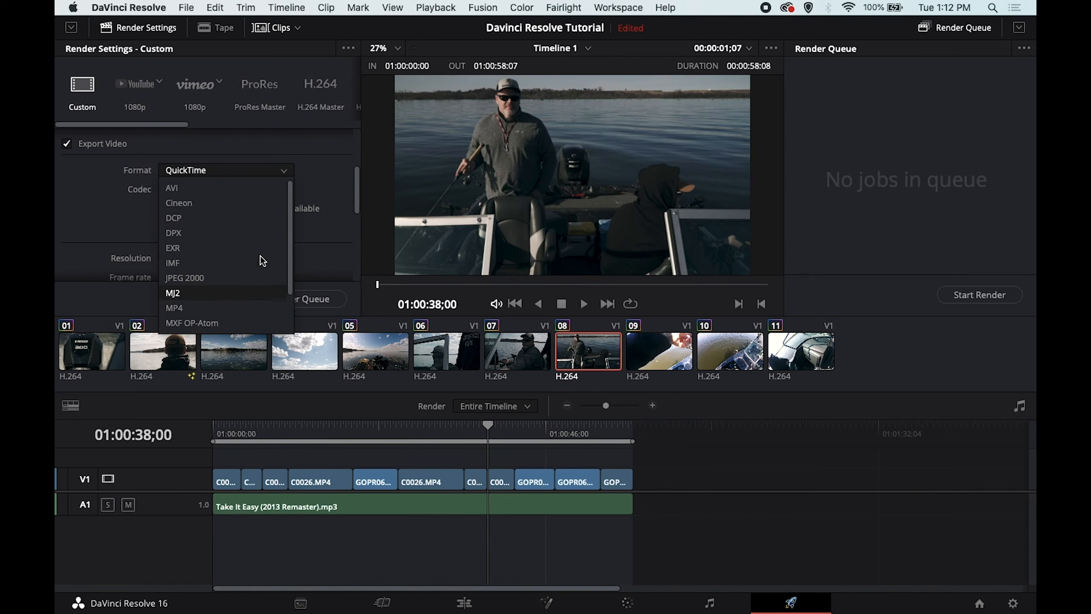
{"action": "left_click", "coordinate": [311, 201]}
{"action": "left_click", "coordinate": [281, 190]}
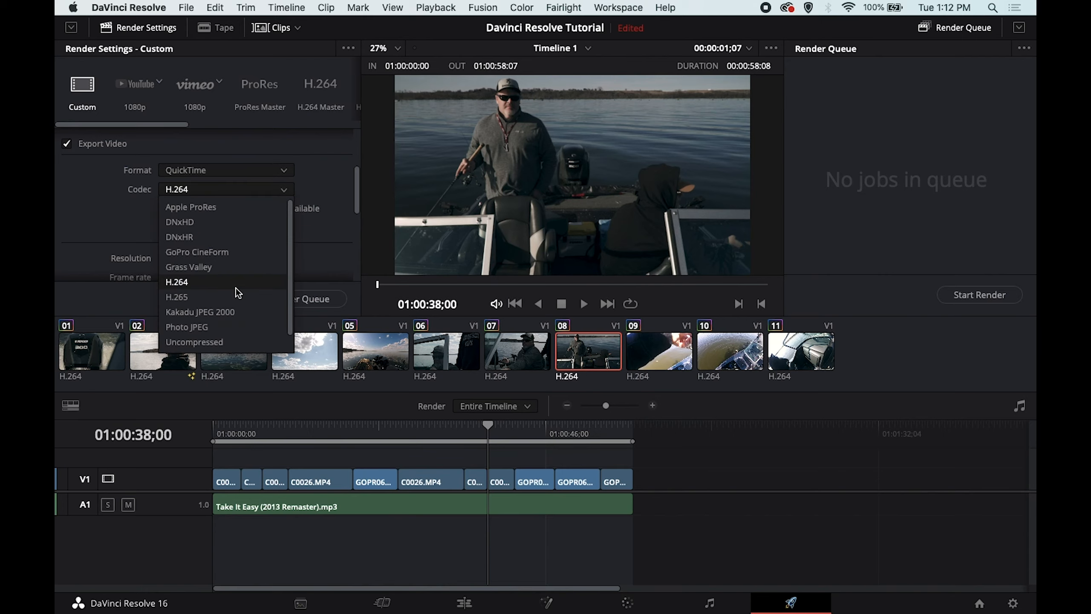
{"action": "left_click", "coordinate": [208, 208]}
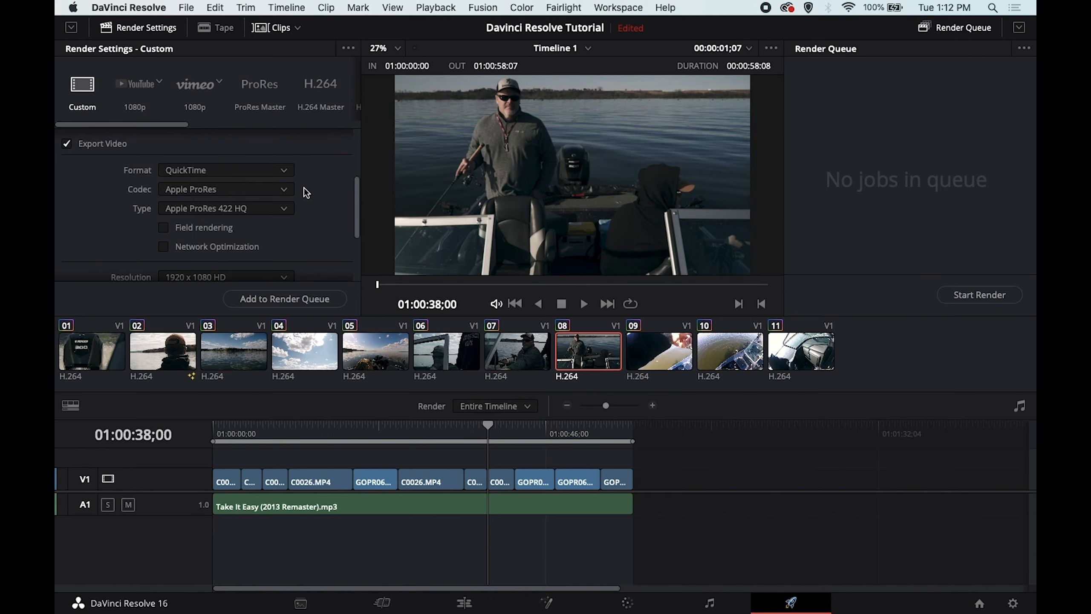
{"action": "scroll", "coordinate": [306, 191], "scroll_direction": "down", "scroll_amount": 2}
{"action": "left_click", "coordinate": [284, 237]}
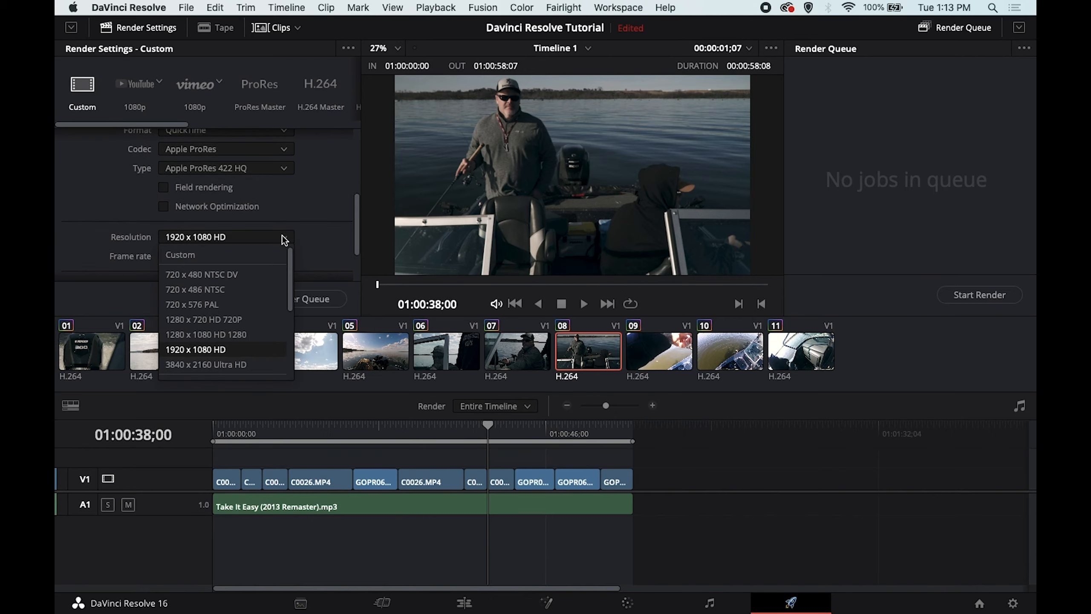
{"action": "left_click", "coordinate": [253, 363]}
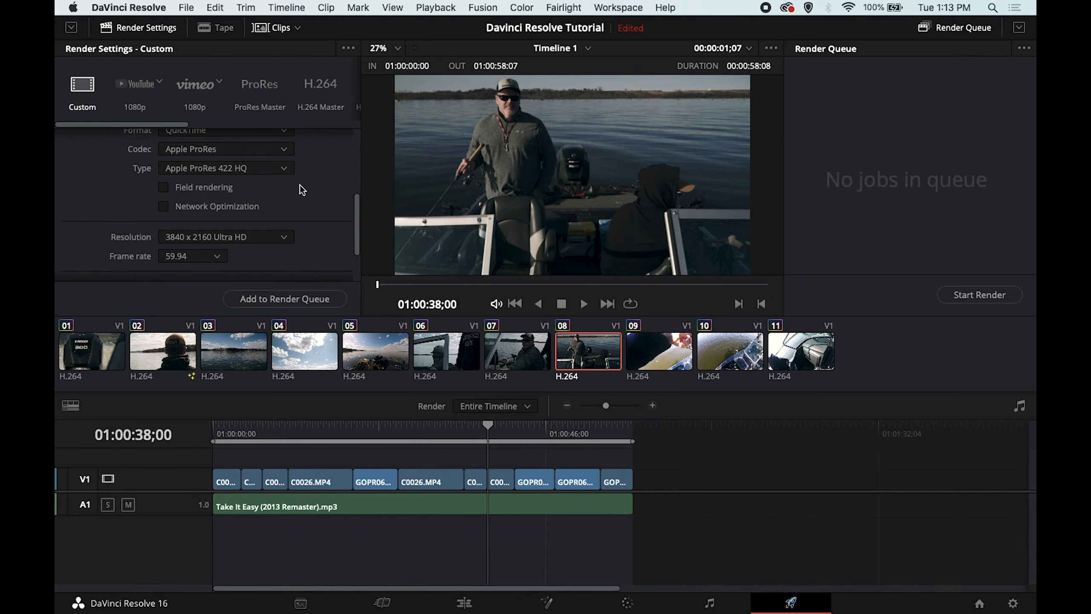
Set the QuickTime export's codec to H.264 and its resolution to 1280 x 1080 HD 1280.
{"action": "scroll", "coordinate": [300, 185], "scroll_direction": "down", "scroll_amount": 3}
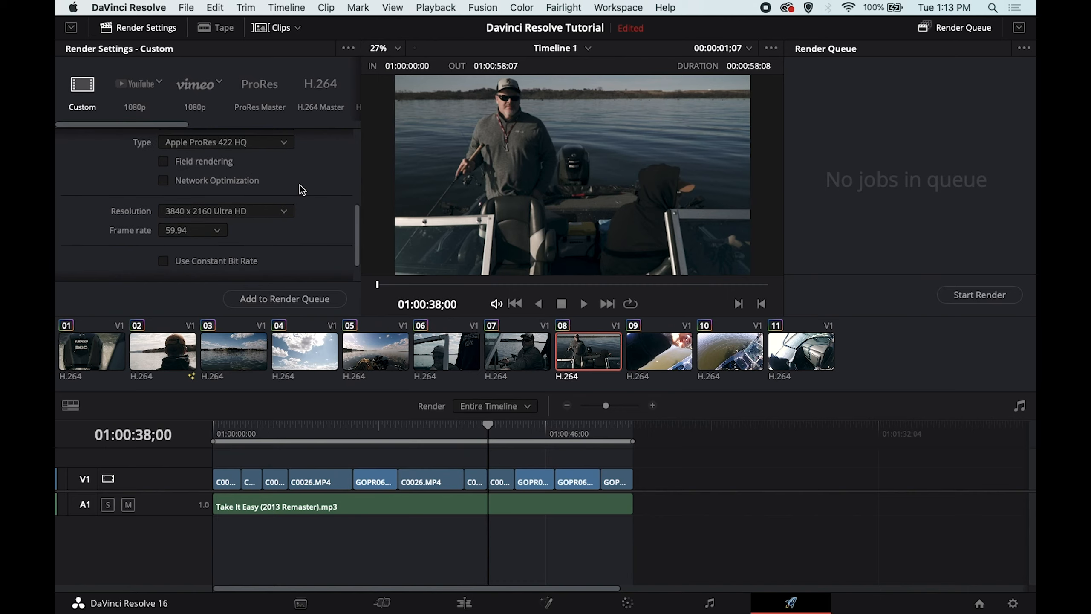
{"action": "scroll", "coordinate": [300, 200], "scroll_direction": "up", "scroll_amount": 6}
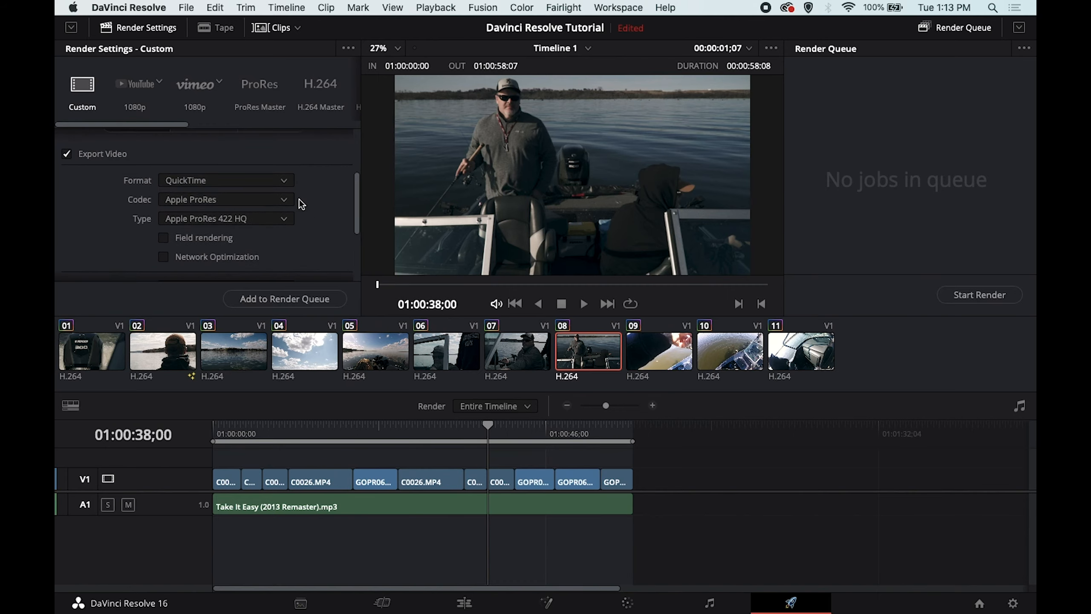
{"action": "scroll", "coordinate": [300, 199], "scroll_direction": "down", "scroll_amount": 6}
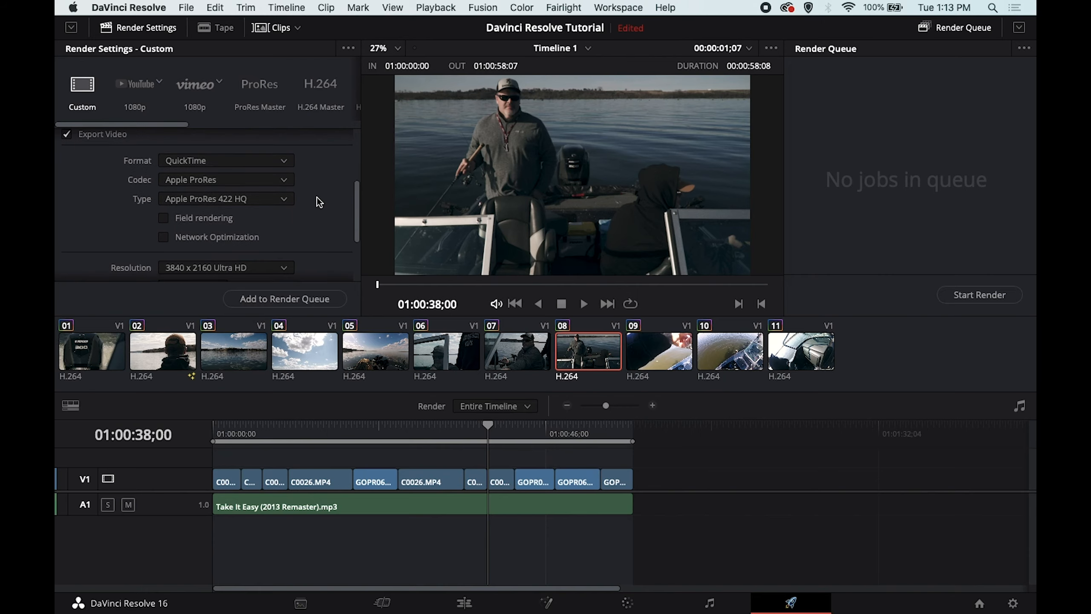
{"action": "scroll", "coordinate": [303, 183], "scroll_direction": "up", "scroll_amount": 2}
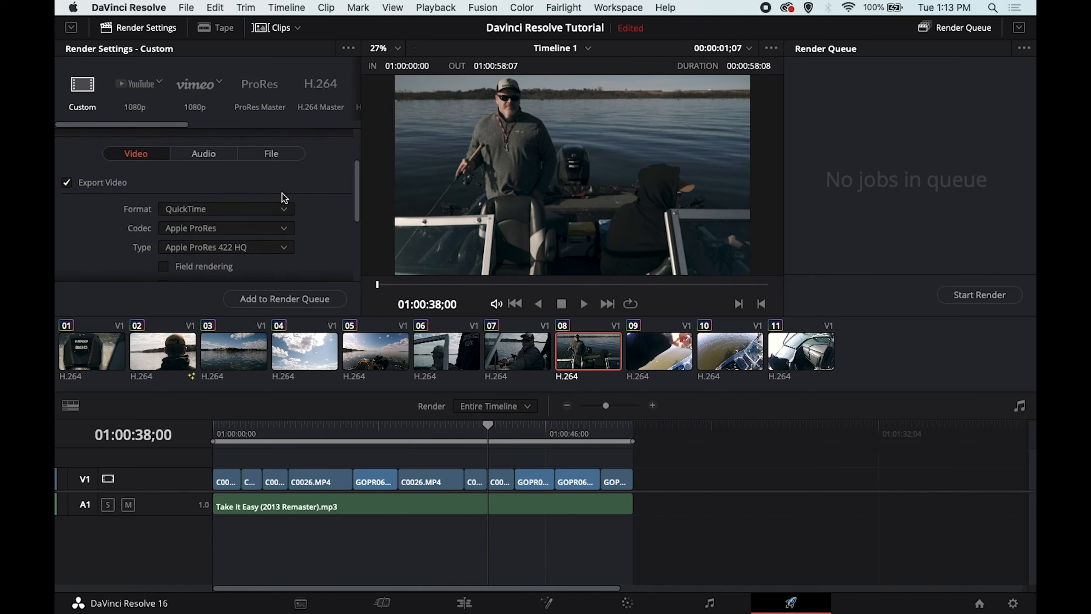
{"action": "left_click", "coordinate": [281, 211]}
{"action": "left_click", "coordinate": [316, 204]}
{"action": "left_click", "coordinate": [282, 227]}
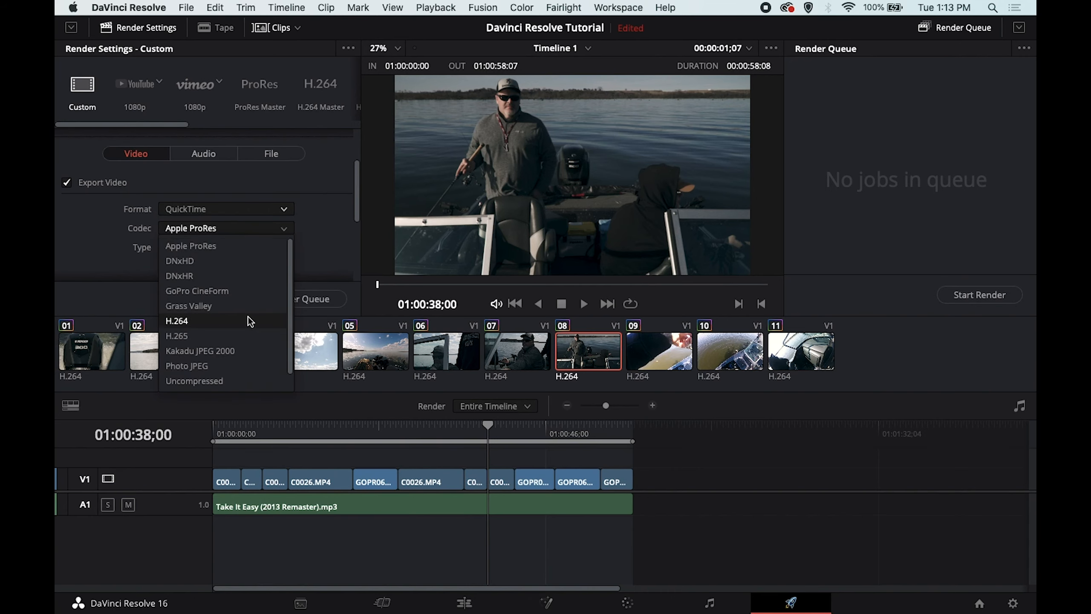
{"action": "left_click", "coordinate": [246, 319]}
{"action": "scroll", "coordinate": [303, 249], "scroll_direction": "down", "scroll_amount": 3}
{"action": "left_click", "coordinate": [287, 216]}
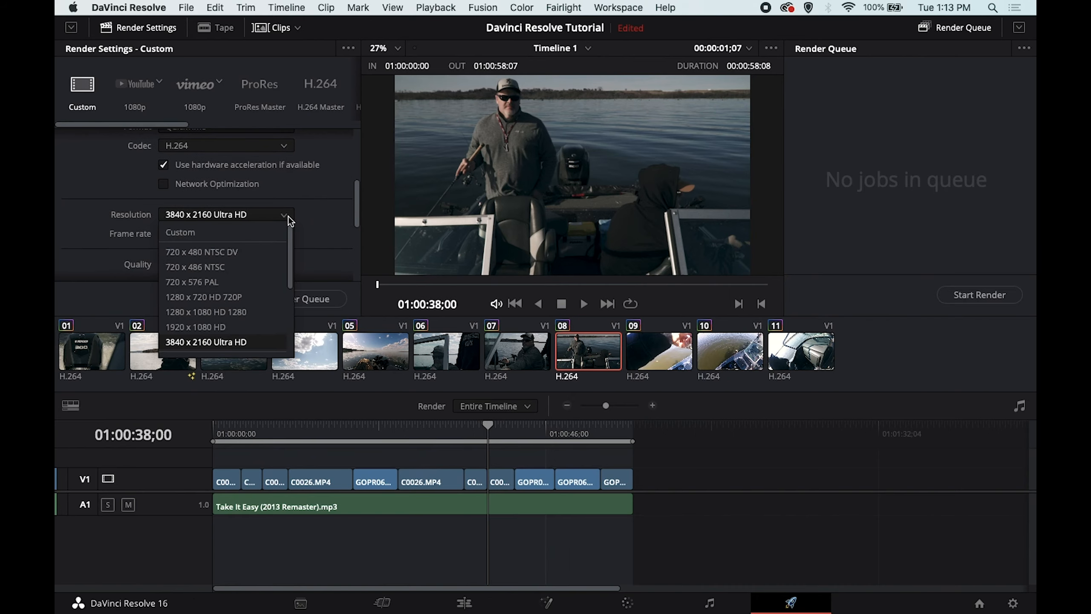
{"action": "left_click", "coordinate": [248, 317]}
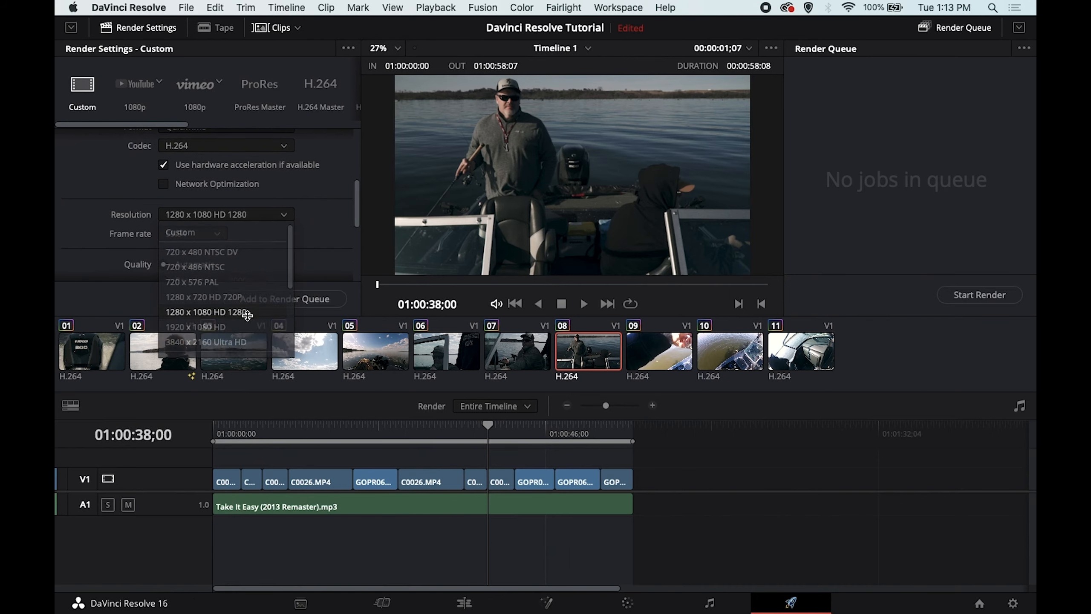
Look over the video export's quality, key frame and encoding options, and expand the Advanced Settings to review them.
{"action": "scroll", "coordinate": [293, 232], "scroll_direction": "down", "scroll_amount": 3}
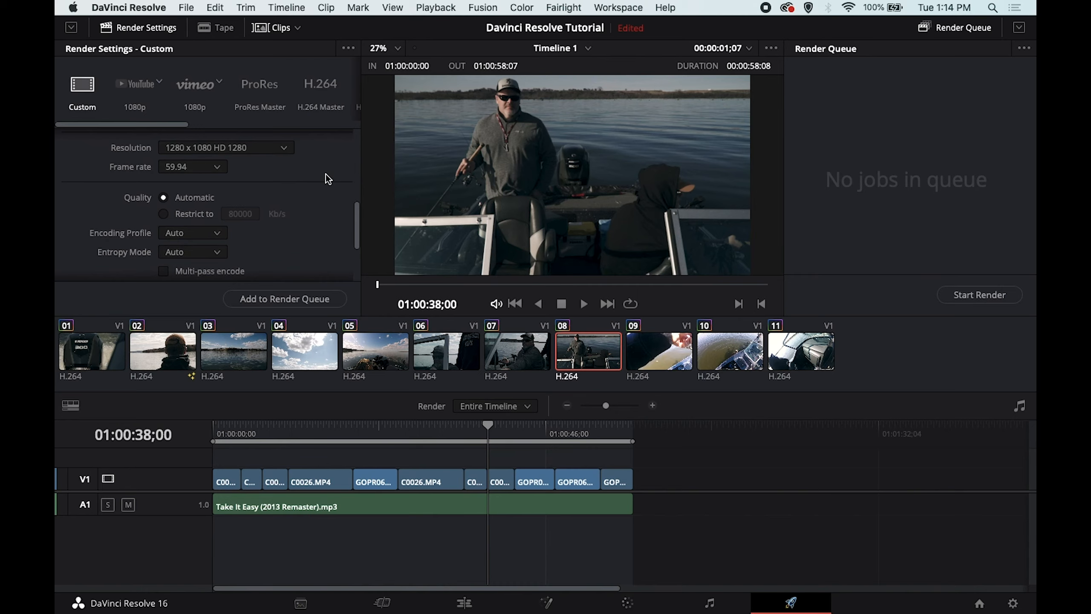
{"action": "scroll", "coordinate": [331, 159], "scroll_direction": "down", "scroll_amount": 3}
{"action": "scroll", "coordinate": [331, 159], "scroll_direction": "up", "scroll_amount": 6}
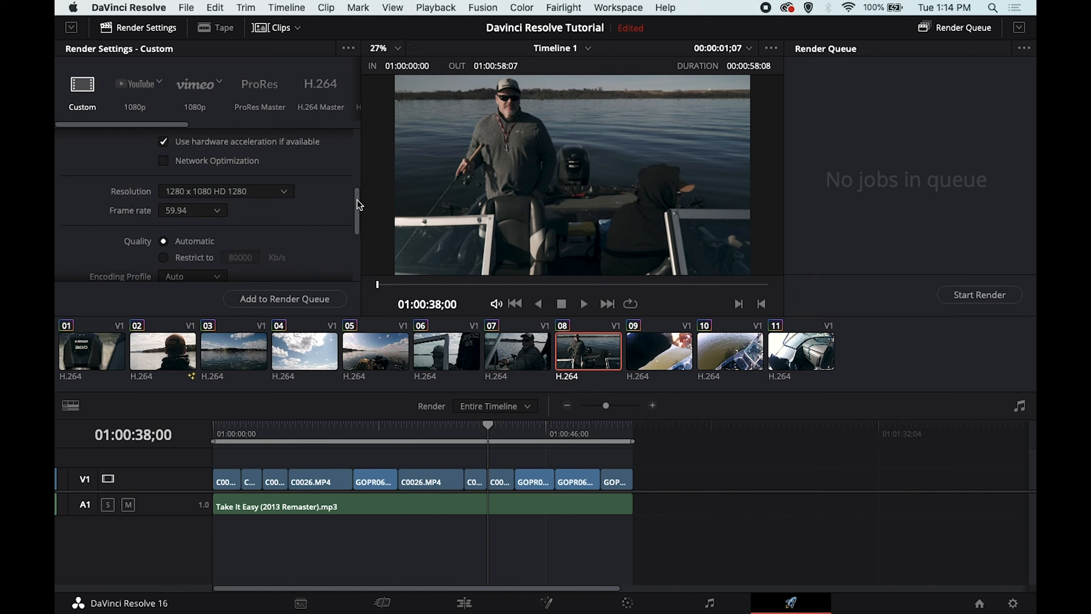
{"action": "left_click_drag", "start_coordinate": [356, 199], "coordinate": [351, 254]}
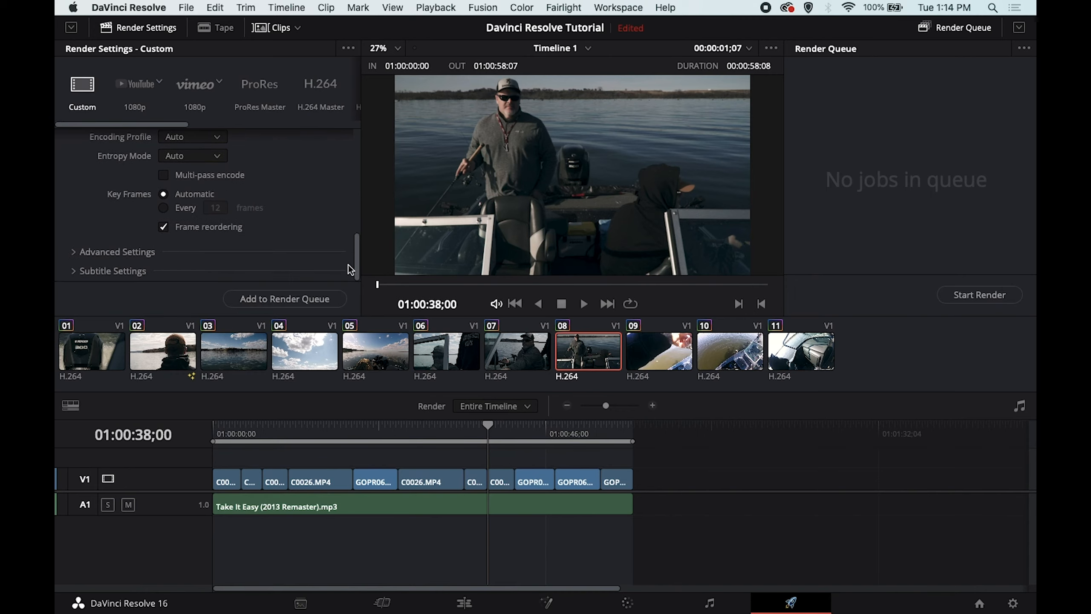
{"action": "left_click", "coordinate": [75, 252]}
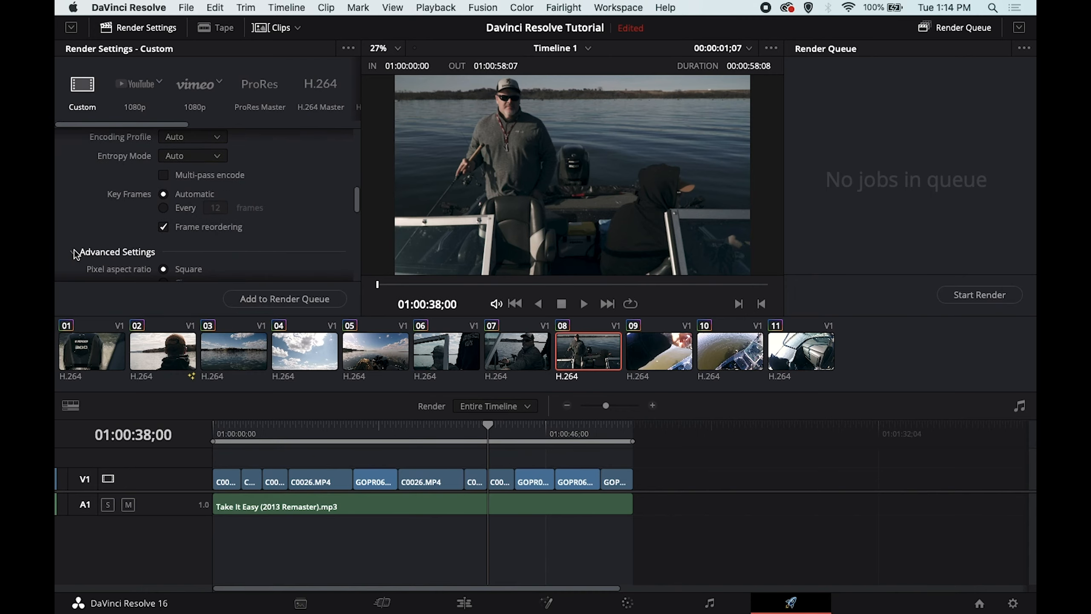
{"action": "scroll", "coordinate": [239, 221], "scroll_direction": "down", "scroll_amount": 10}
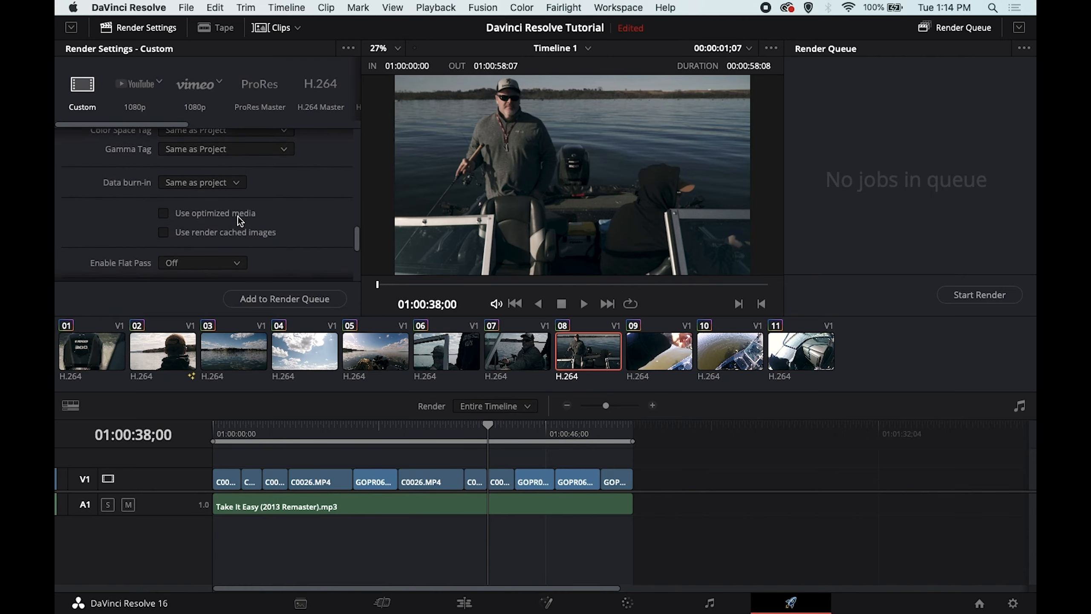
{"action": "scroll", "coordinate": [239, 220], "scroll_direction": "down", "scroll_amount": 3}
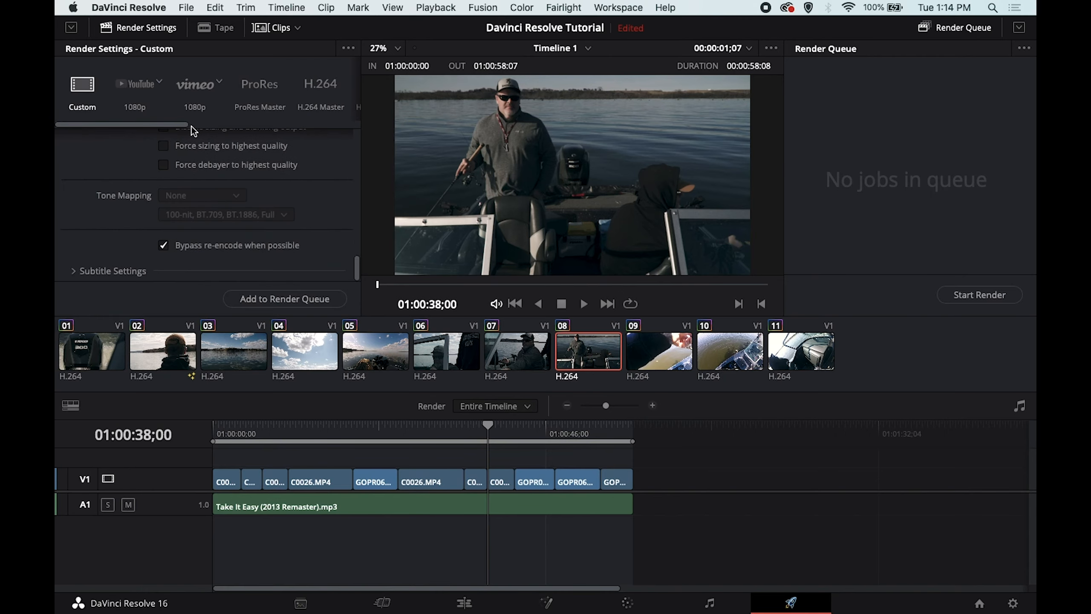
{"action": "scroll", "coordinate": [230, 201], "scroll_direction": "up", "scroll_amount": 20}
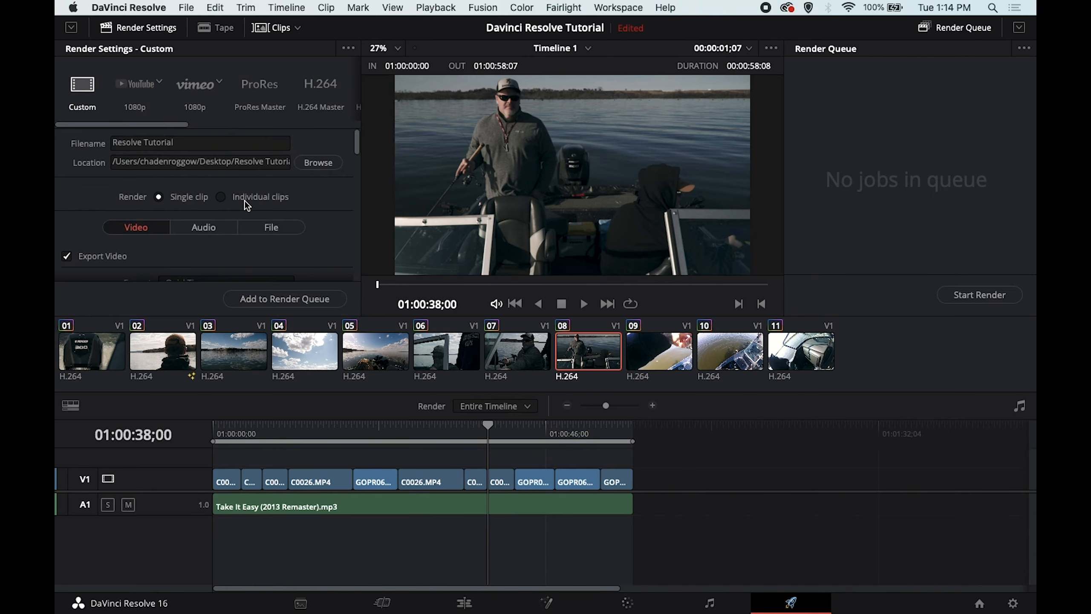
Review the export's audio settings, including the audio codec and the available bit depths.
{"action": "left_click", "coordinate": [205, 229]}
{"action": "scroll", "coordinate": [190, 258], "scroll_direction": "down", "scroll_amount": 3}
{"action": "scroll", "coordinate": [189, 257], "scroll_direction": "down", "scroll_amount": 1}
{"action": "left_click", "coordinate": [190, 209]}
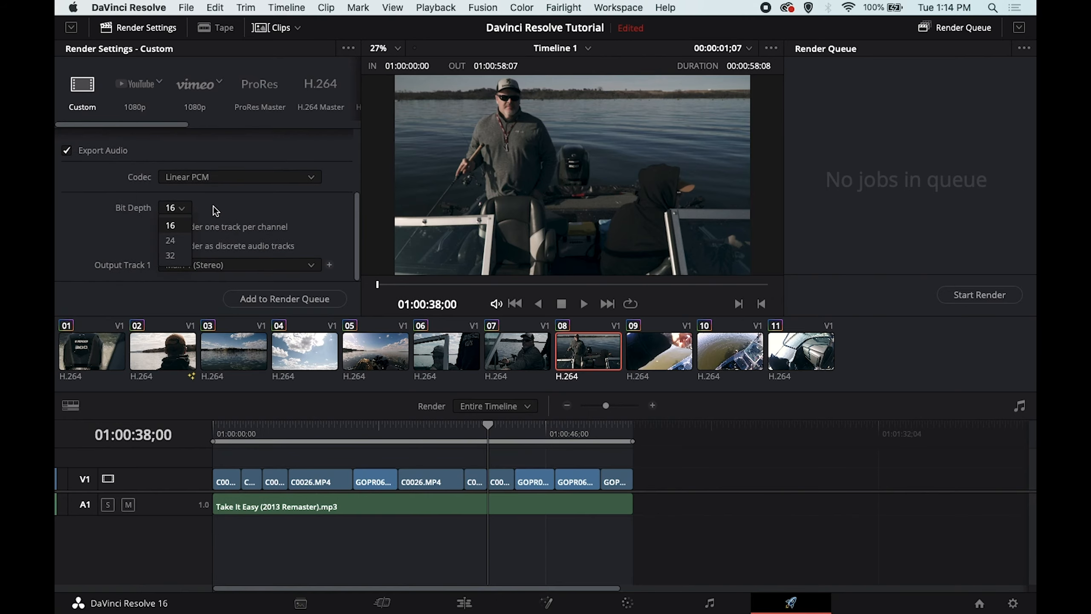
{"action": "left_click", "coordinate": [230, 203]}
{"action": "scroll", "coordinate": [157, 181], "scroll_direction": "up", "scroll_amount": 5}
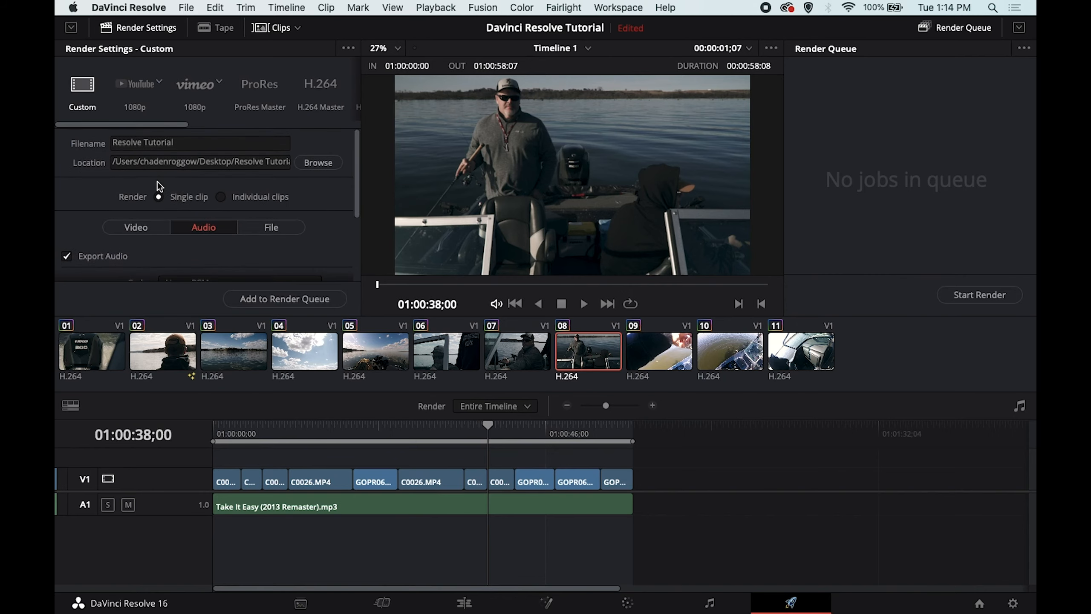
Return to the video export settings, add the timeline to the render queue as a single clip, and start the render.
{"action": "left_click", "coordinate": [128, 227]}
{"action": "scroll", "coordinate": [262, 218], "scroll_direction": "down", "scroll_amount": 5}
{"action": "scroll", "coordinate": [263, 219], "scroll_direction": "down", "scroll_amount": 5}
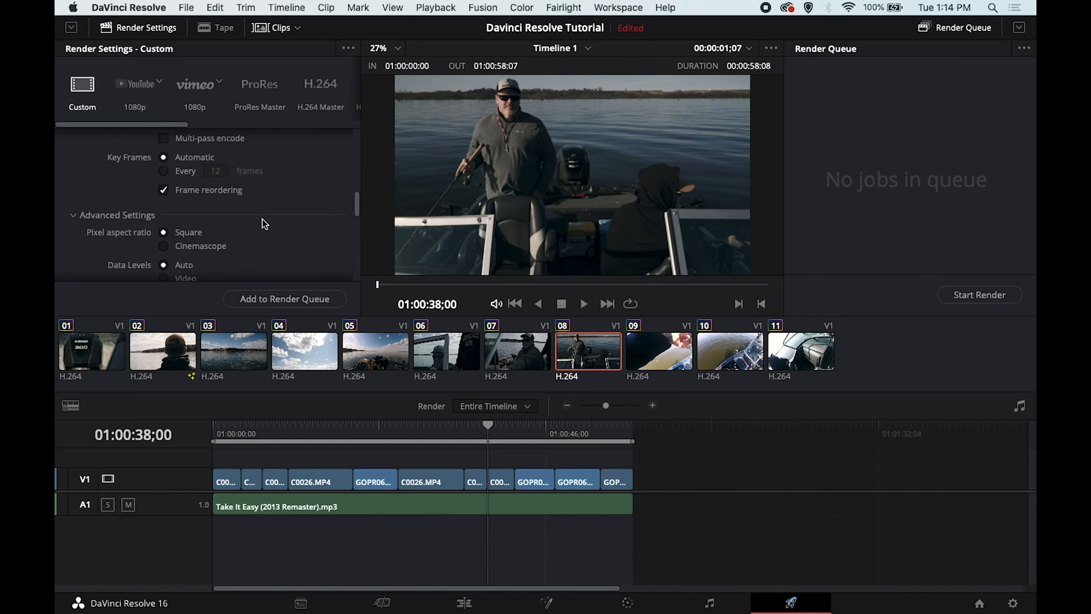
{"action": "scroll", "coordinate": [263, 221], "scroll_direction": "up", "scroll_amount": 10}
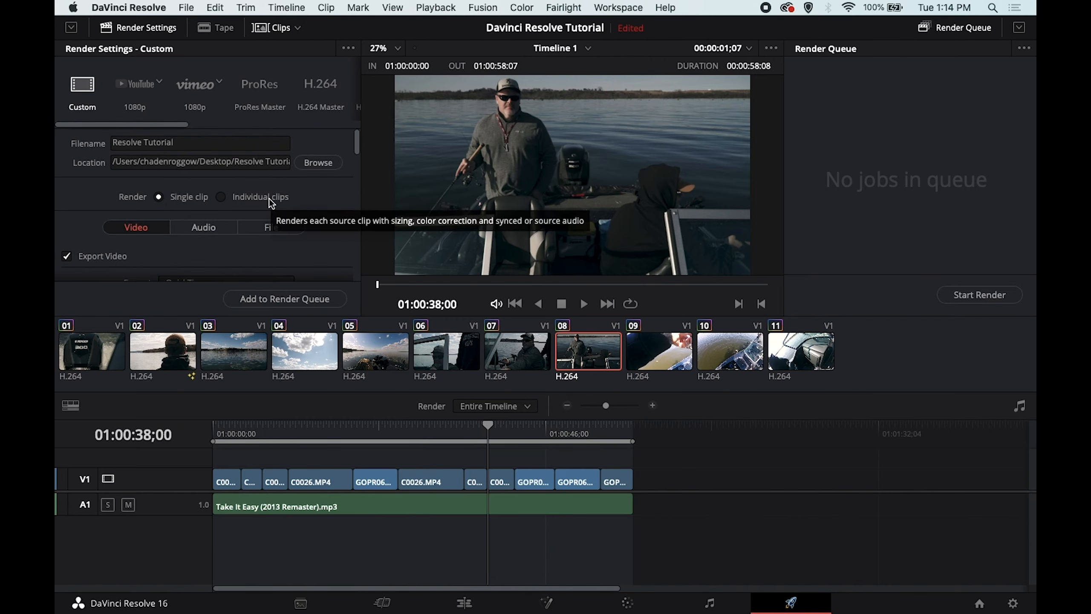
{"action": "left_click", "coordinate": [318, 300]}
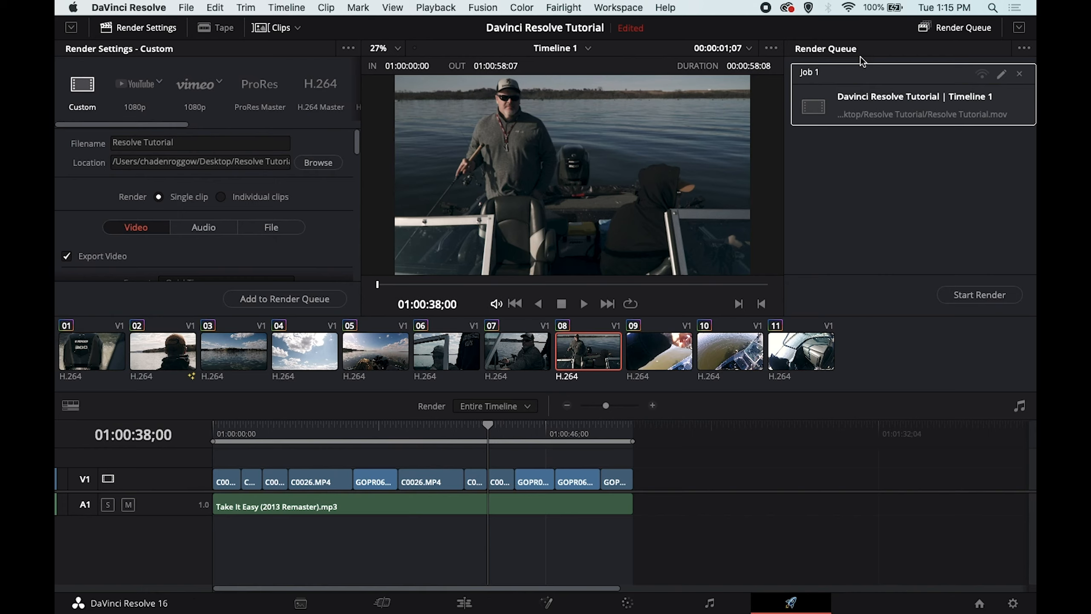
{"action": "left_click", "coordinate": [975, 296]}
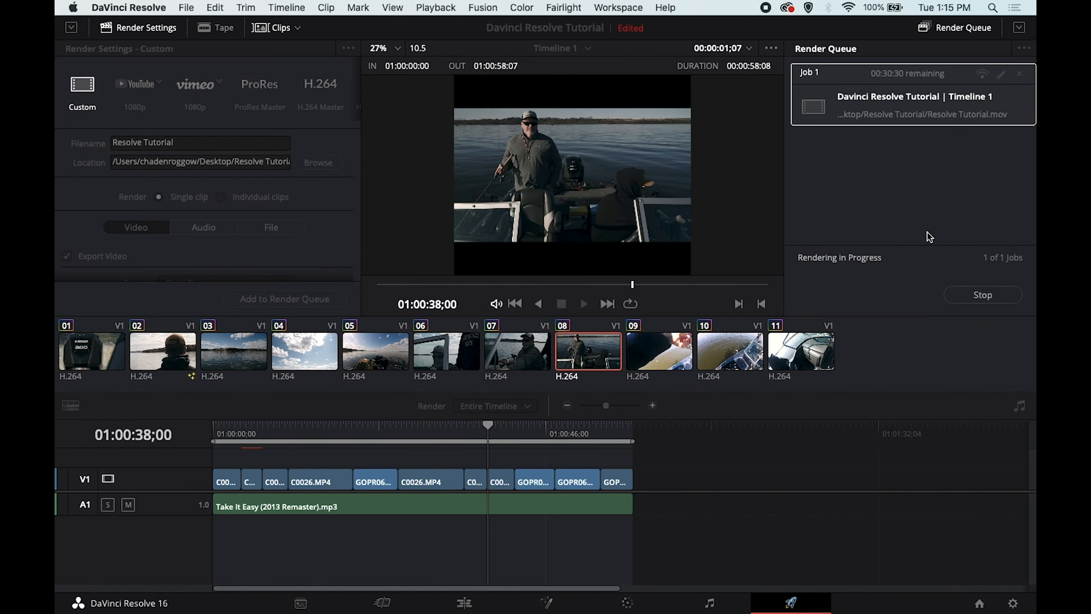